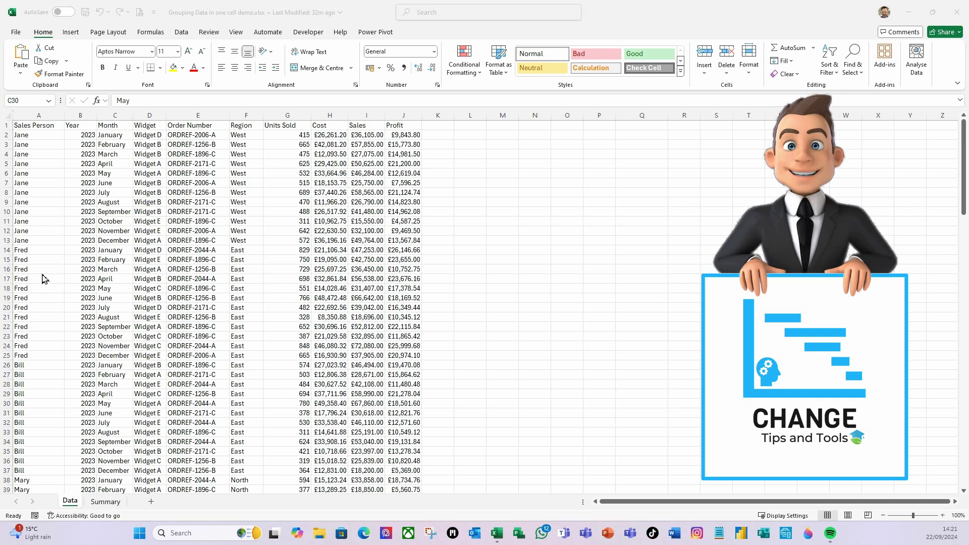
- Examine the sales records on the Data sheet and the monthly grouped layout on the Summary sheet
scroll(125, 340, down, 3)
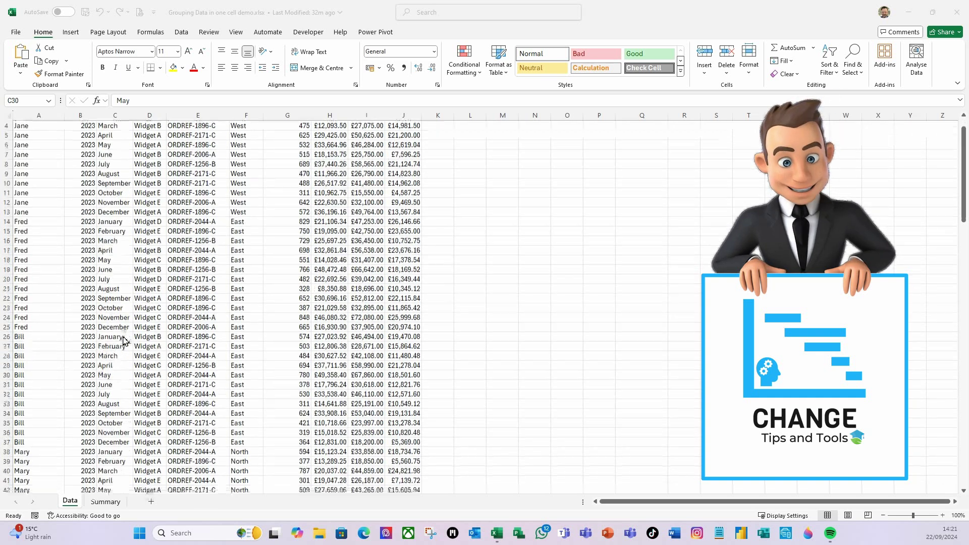
scroll(124, 340, up, 3)
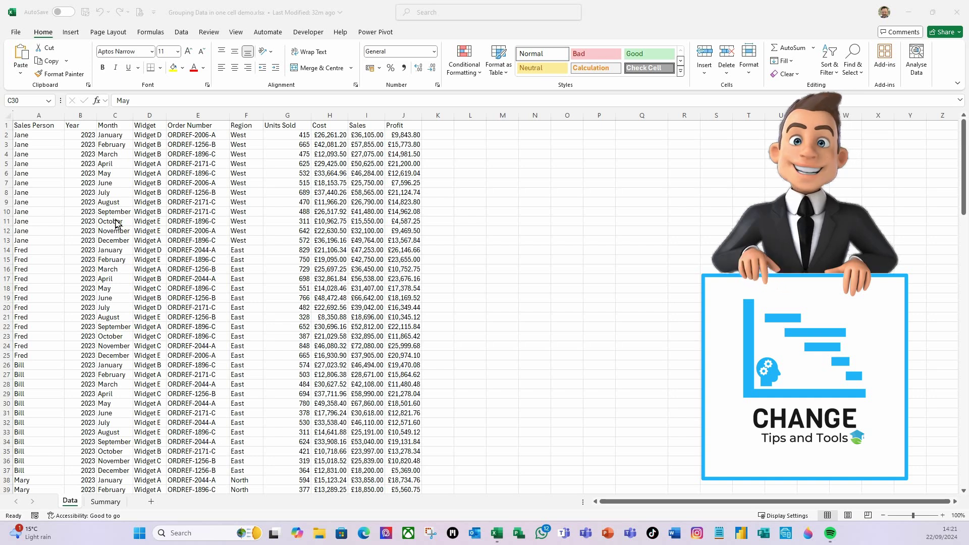
click(107, 502)
click(106, 502)
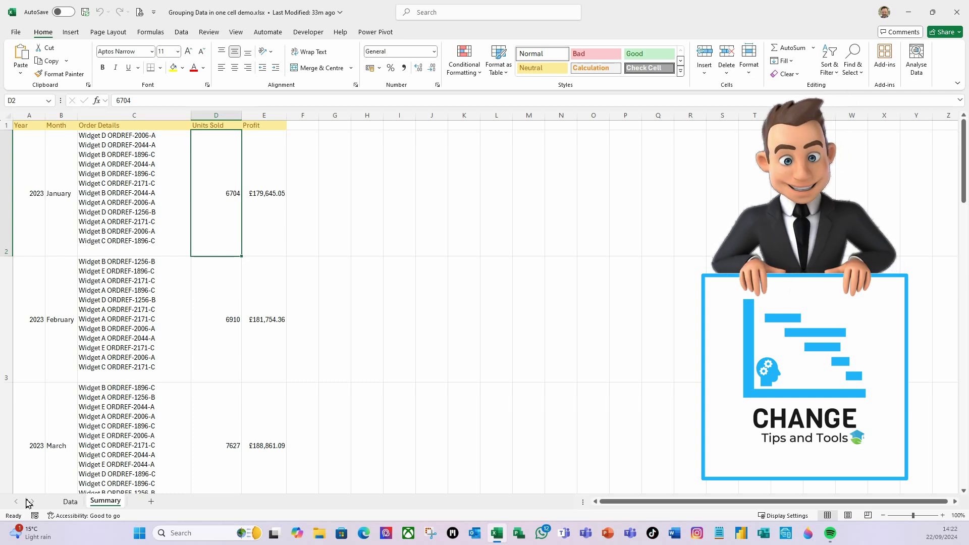
- Convert the sales records in A1:J145 on the Data sheet into a table with headers
click(71, 503)
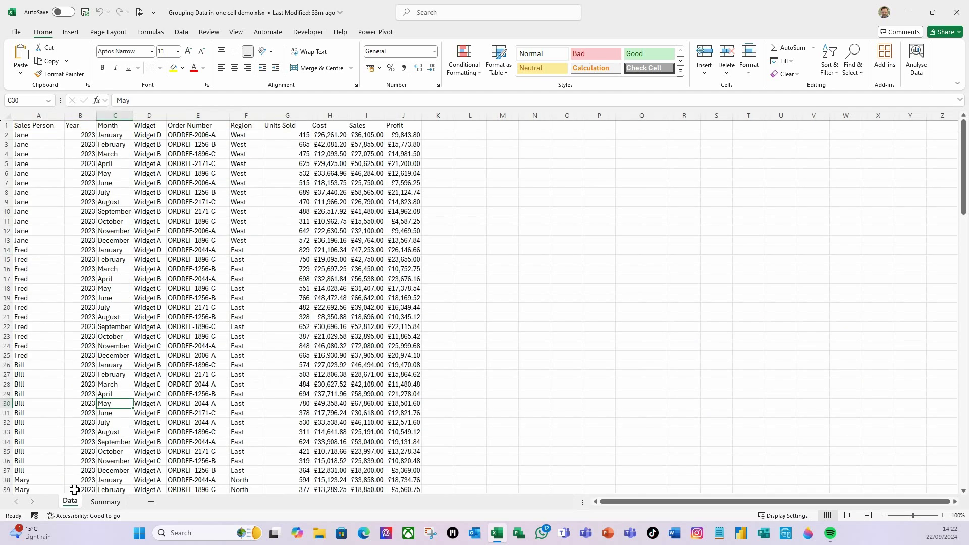
click(76, 298)
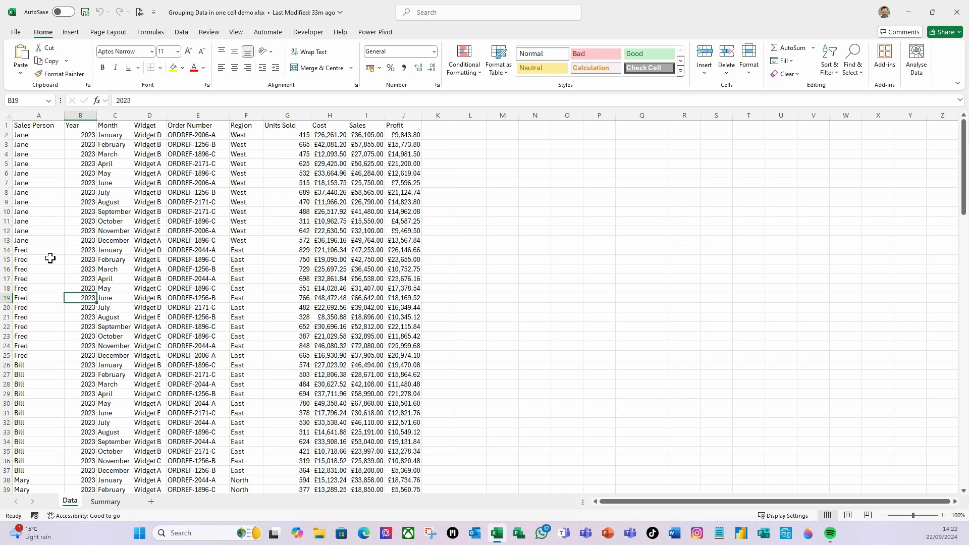
key(ctrl+t)
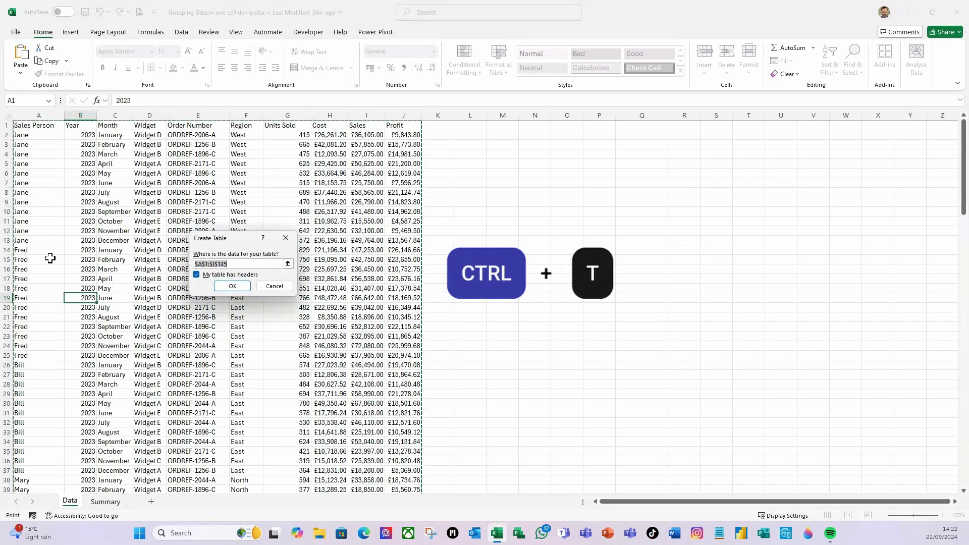
click(231, 286)
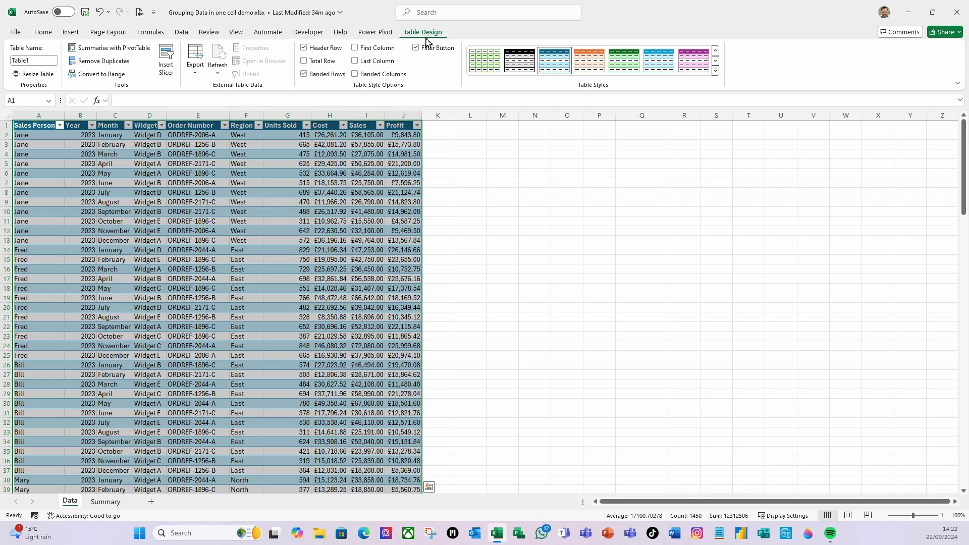
- Name the new table tblSalesData
click(38, 65)
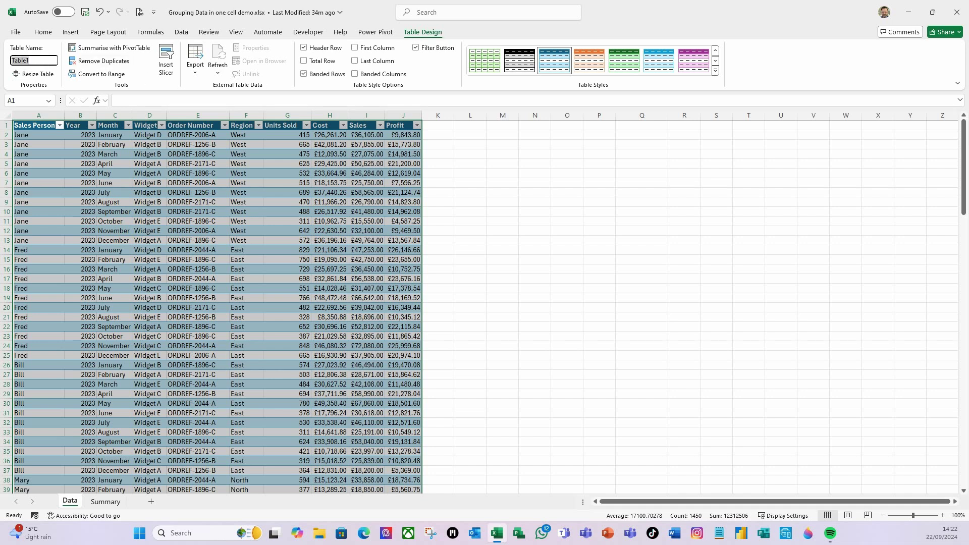
text(tblSalesData)
key(Return)
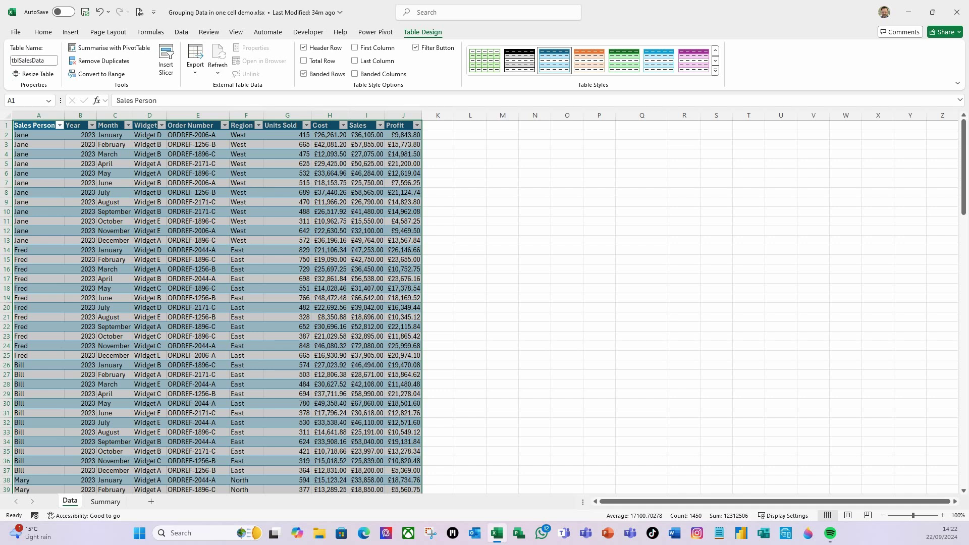
click(314, 241)
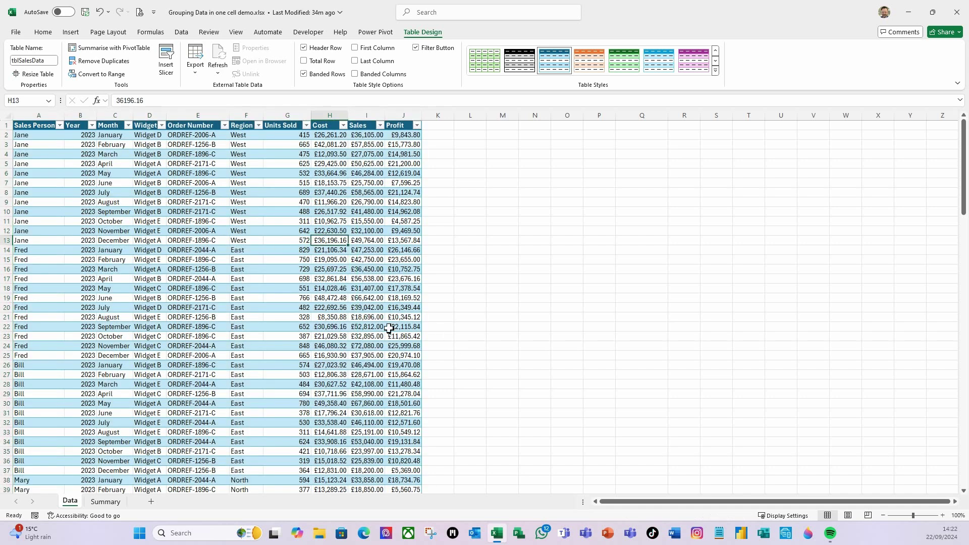
- Copy the Year to Profit headings from the Summary sheet into row 1 of a new sheet as values only
click(105, 501)
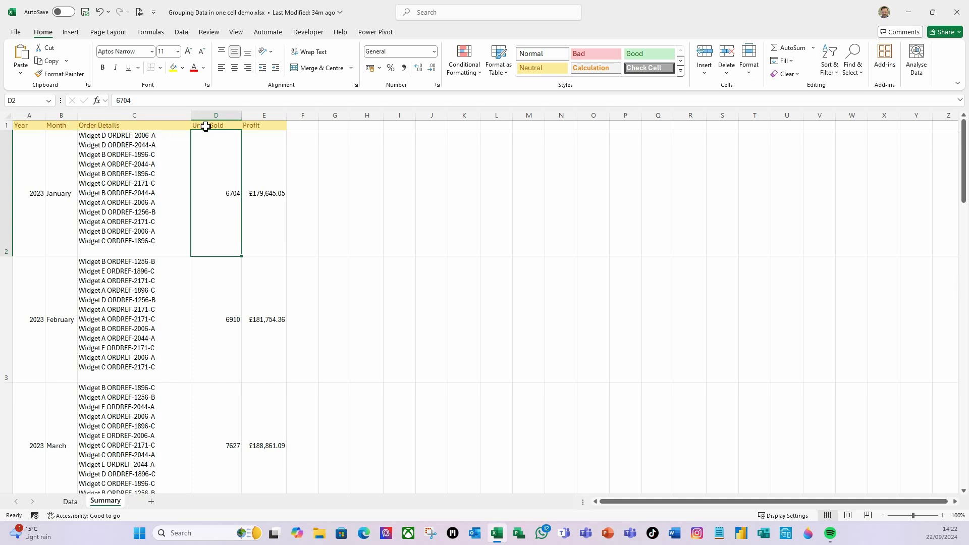
drag(20, 125, 246, 128)
key(ctrl+c)
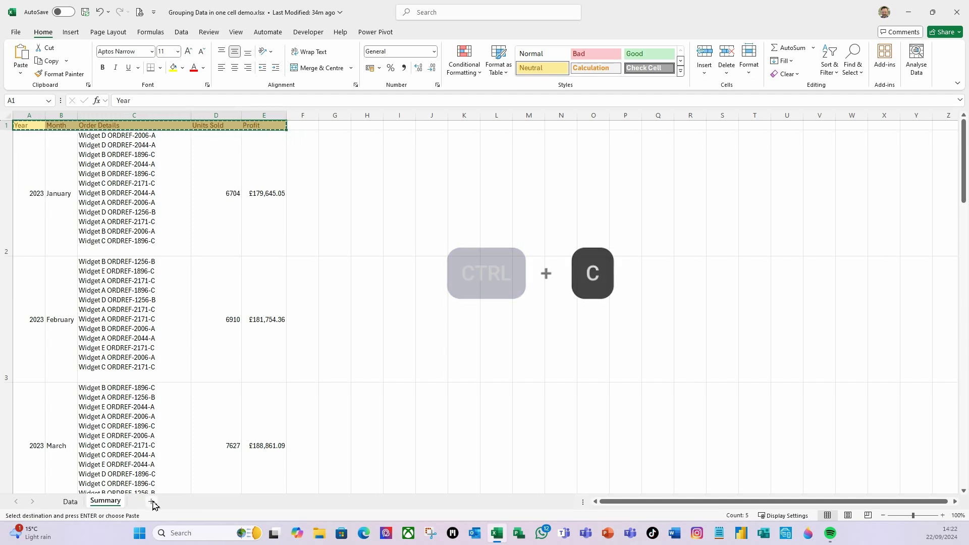
click(150, 501)
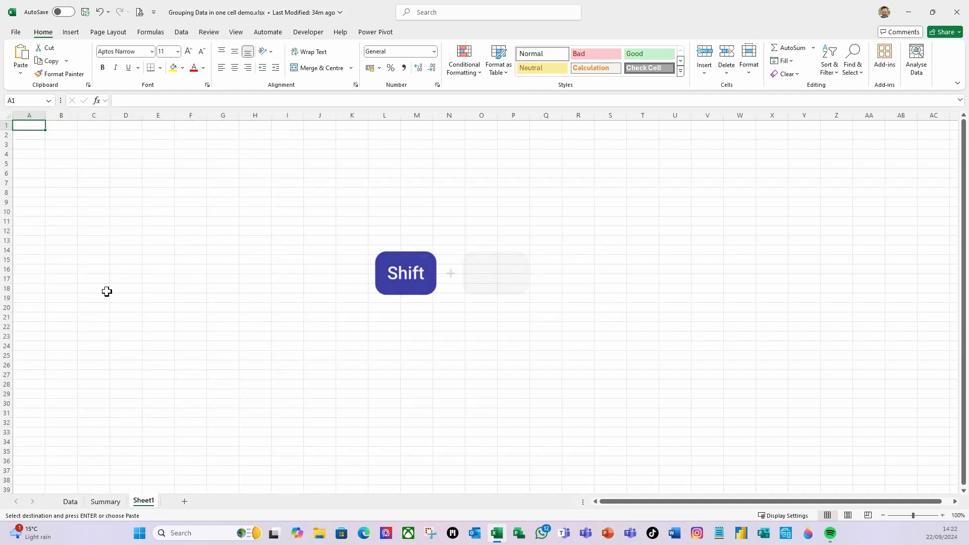
key(ctrl+shift+v)
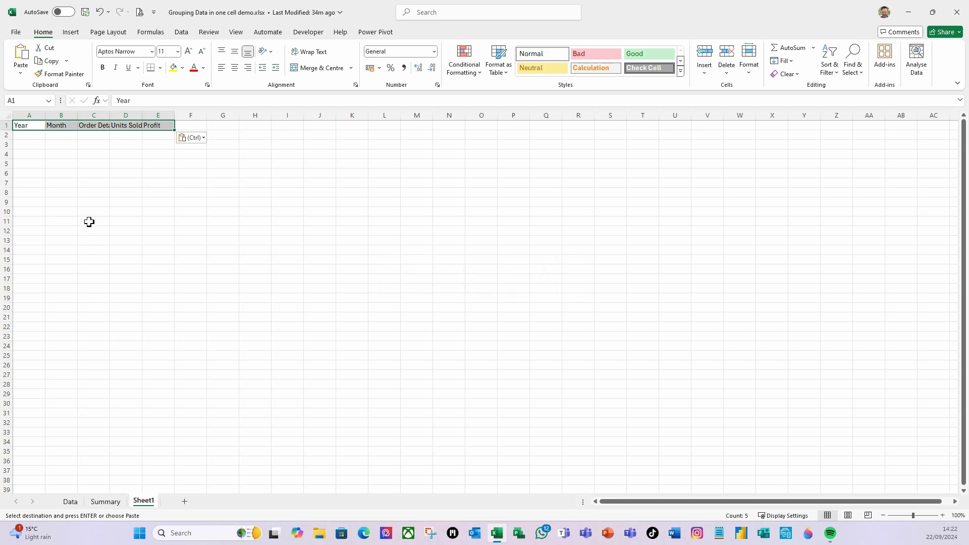
- Widen the Month, Order Details, Units Sold and Profit columns on the new sheet so the headings fit
click(45, 143)
drag(77, 115, 342, 126)
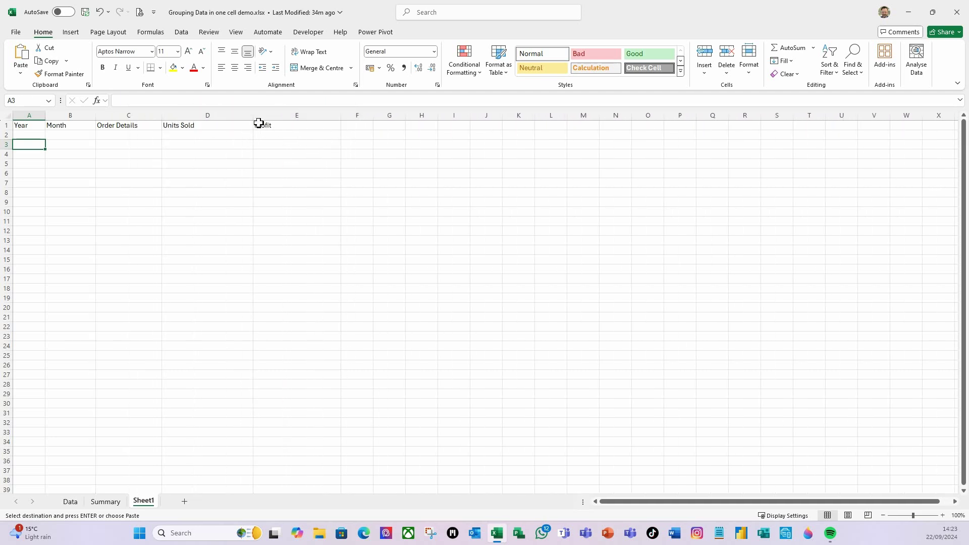
drag(253, 119, 219, 119)
- Format the Units Sold column as Number and the Profit column as Currency
click(185, 119)
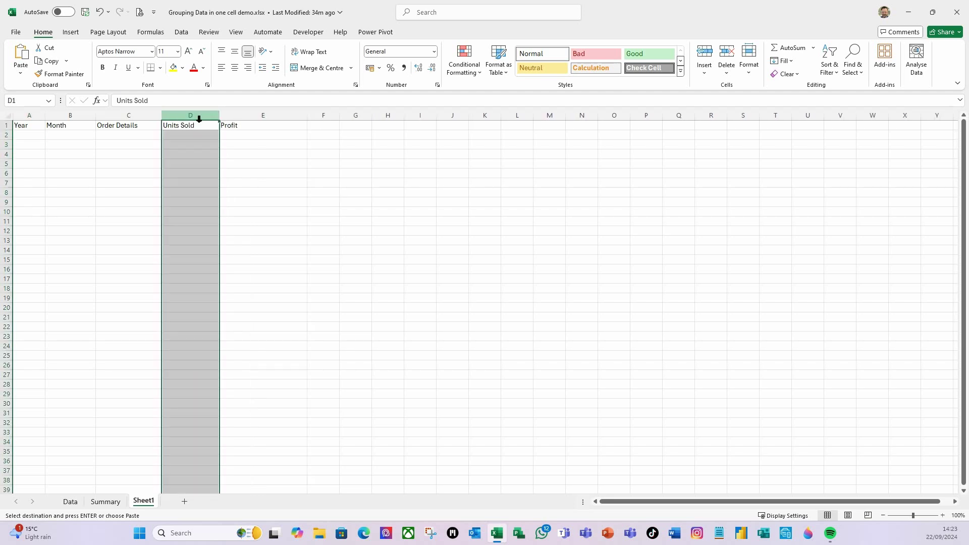
click(433, 51)
click(375, 96)
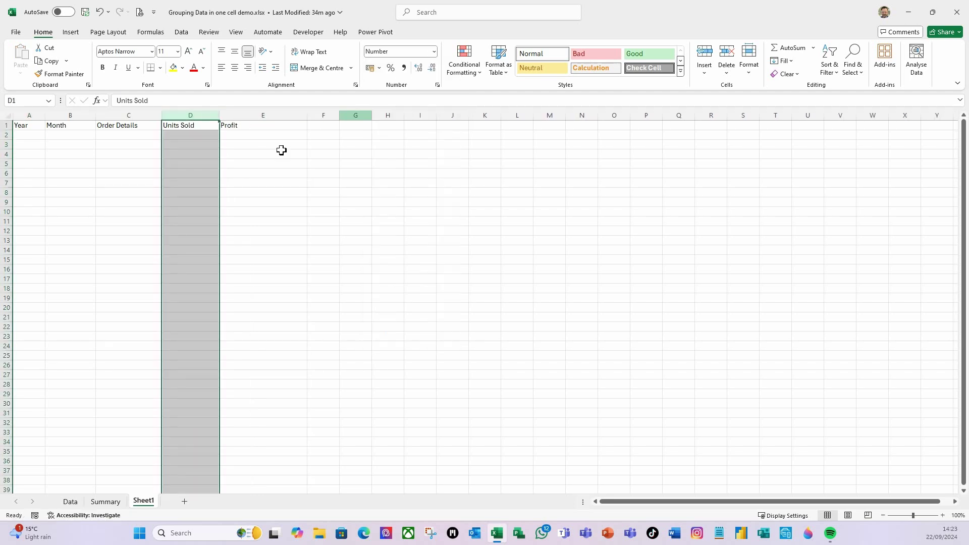
click(257, 117)
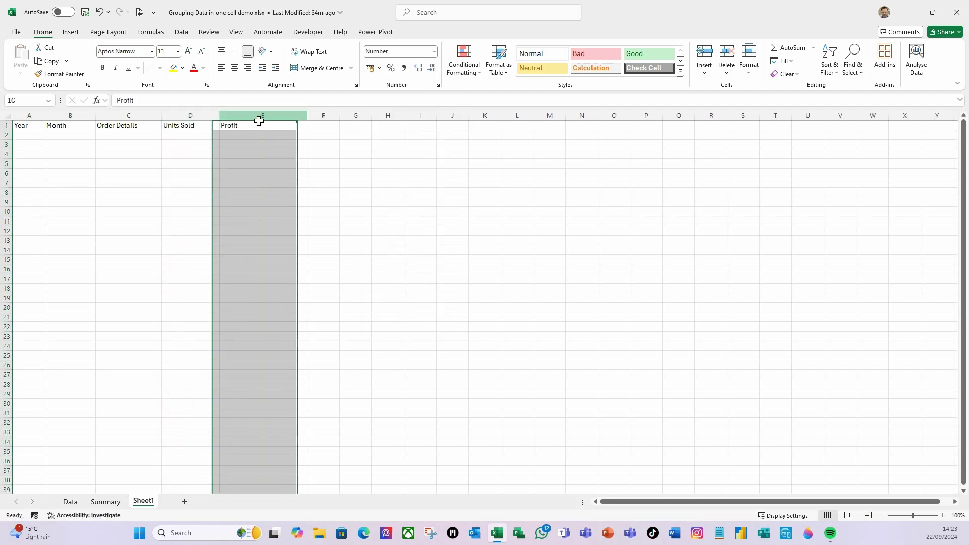
click(434, 52)
click(403, 119)
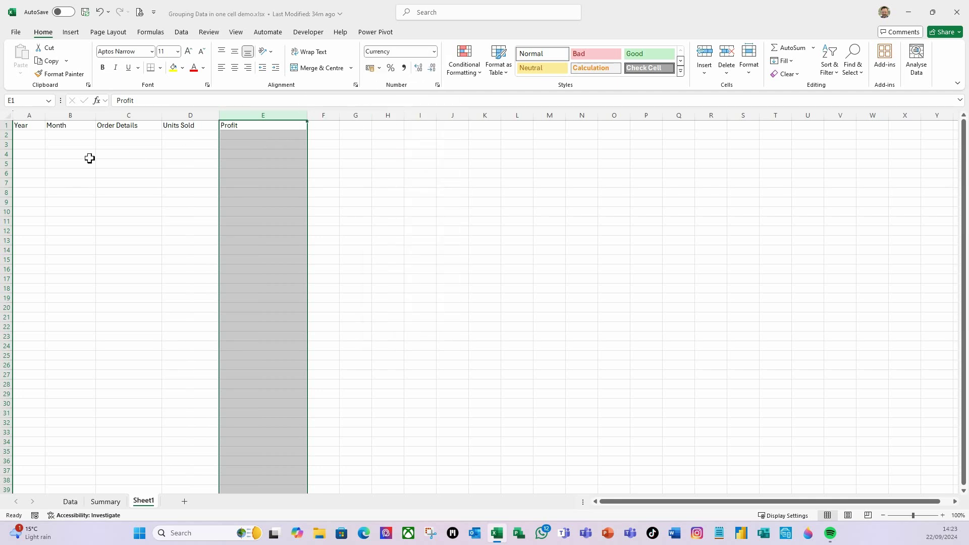
- Copy the 2023 January to December year and month cells (B2:C13) from the Data sheet into Sheet1 from A2 as values only
click(26, 136)
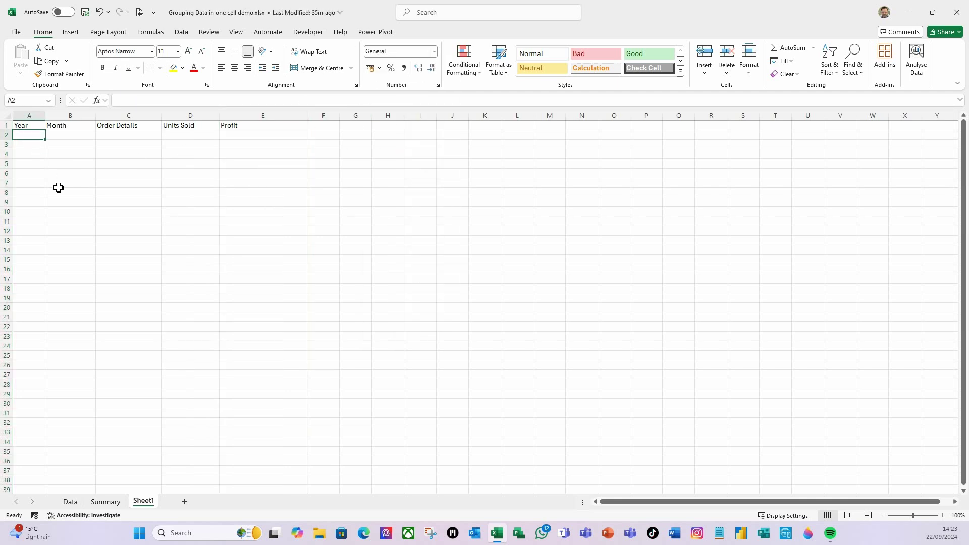
click(70, 501)
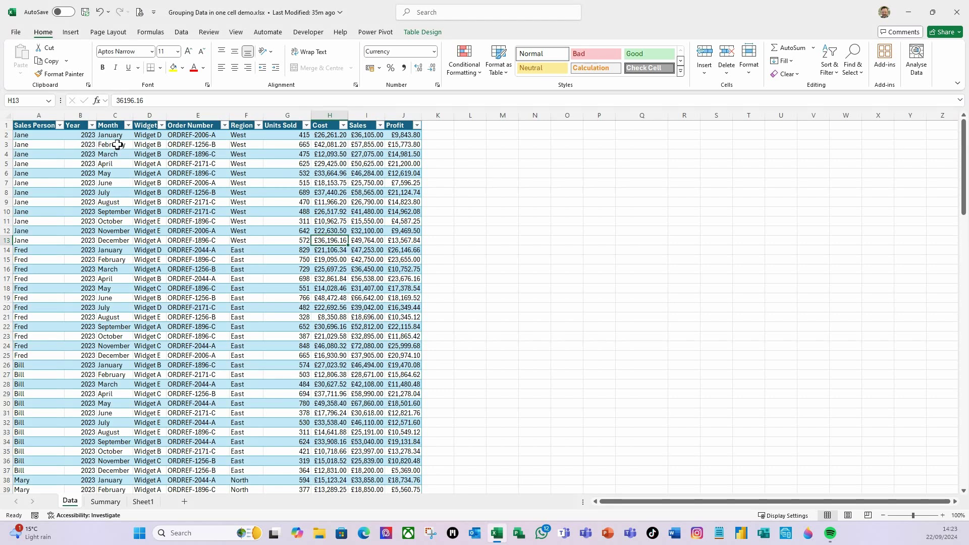
click(88, 136)
drag(89, 136, 116, 240)
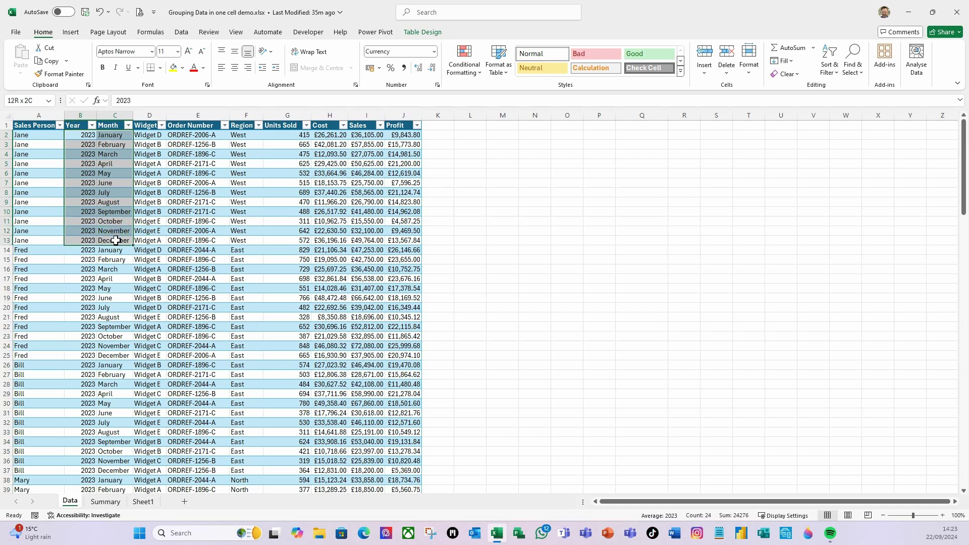
key(ctrl+c)
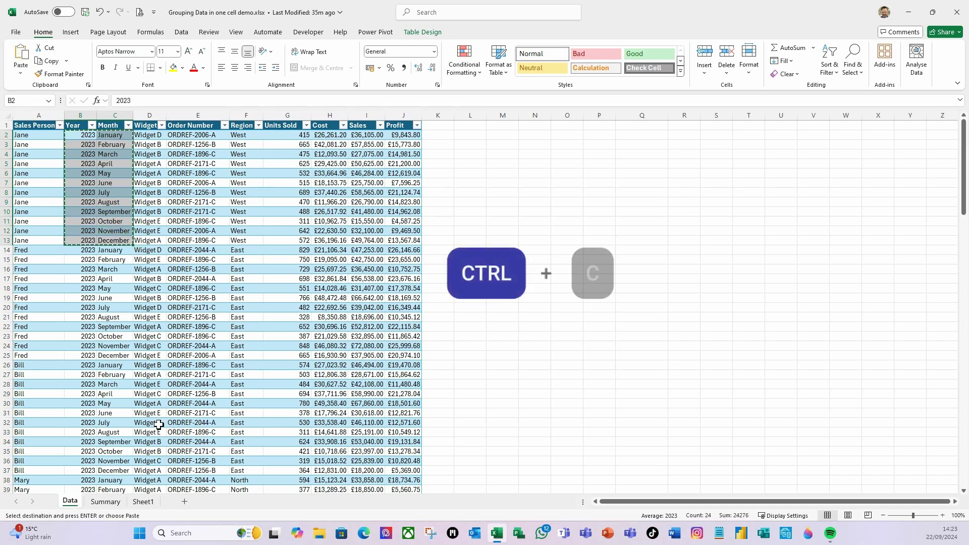
click(143, 501)
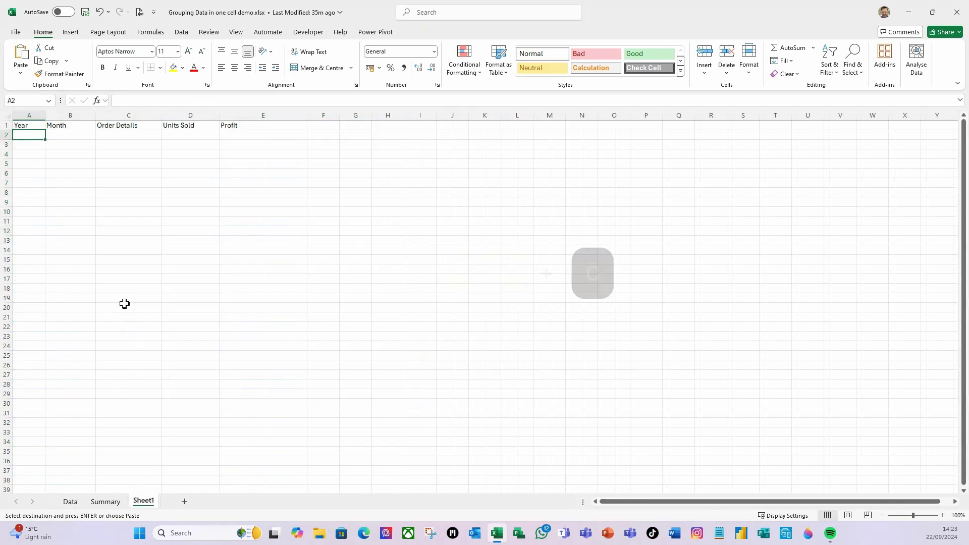
key(ctrl+shift+v)
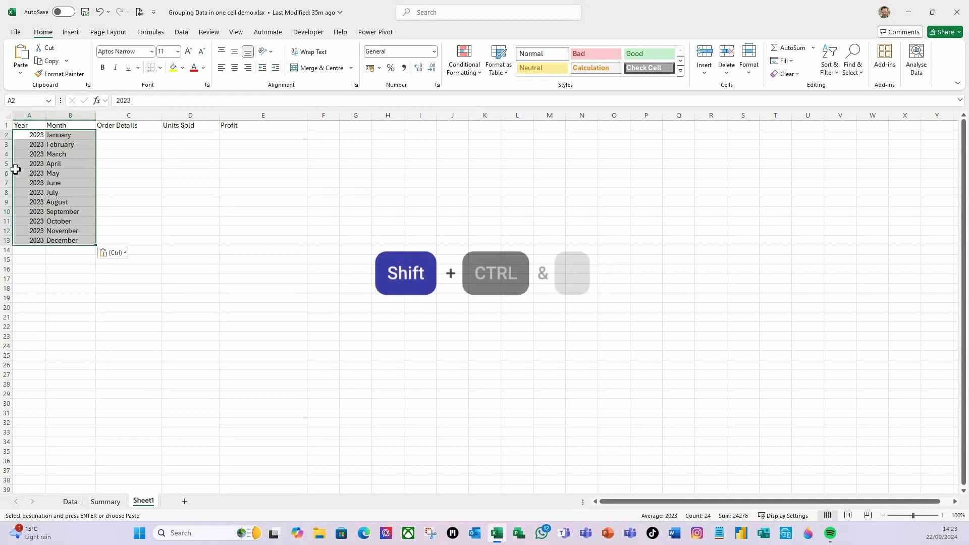
- Start a SUMIF formula in Sheet1's January Units Sold cell (D2) with the Data sheet's tblSalesData[Month] column as the range
click(191, 135)
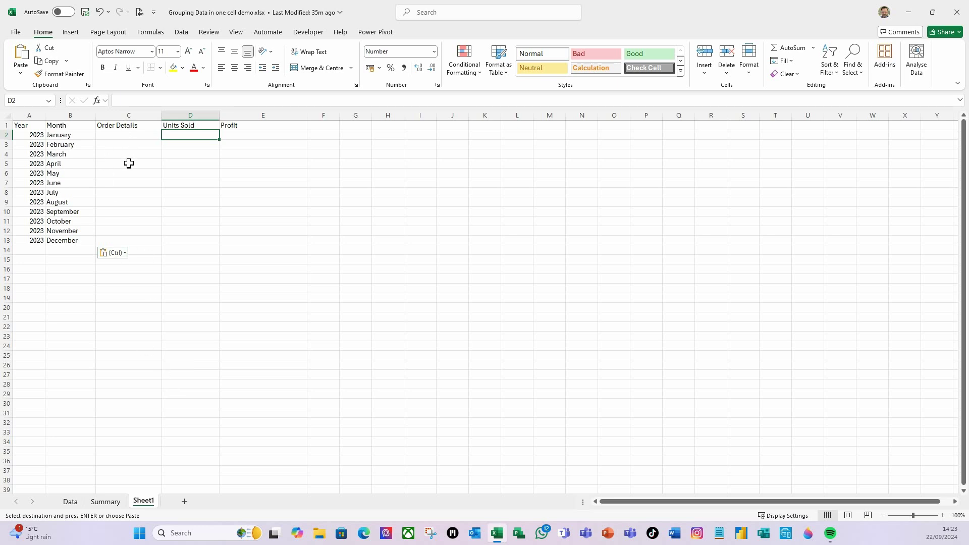
click(70, 501)
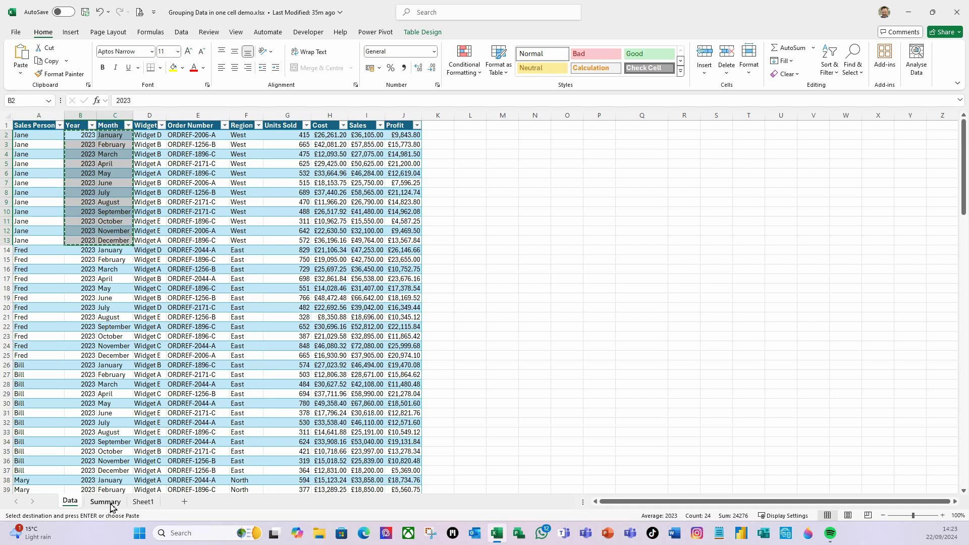
click(142, 502)
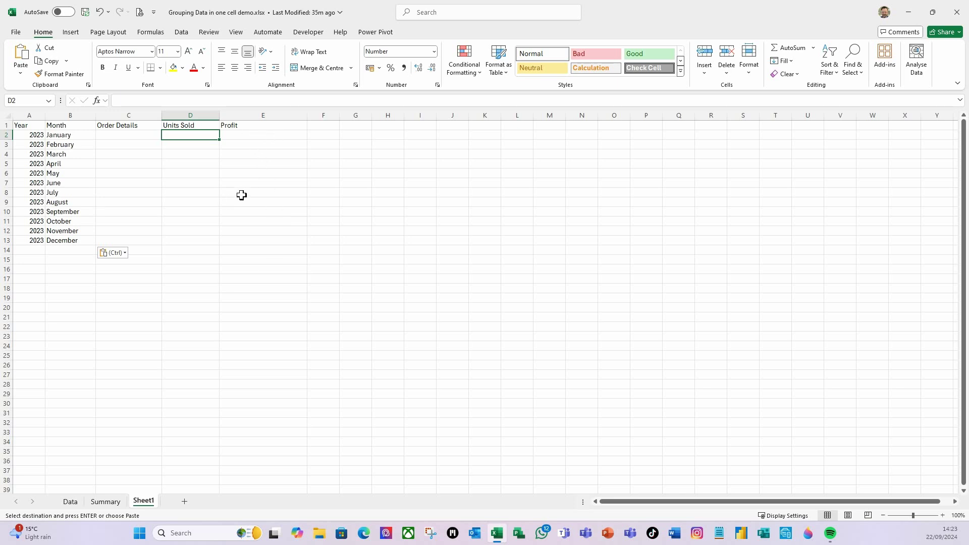
text(=su)
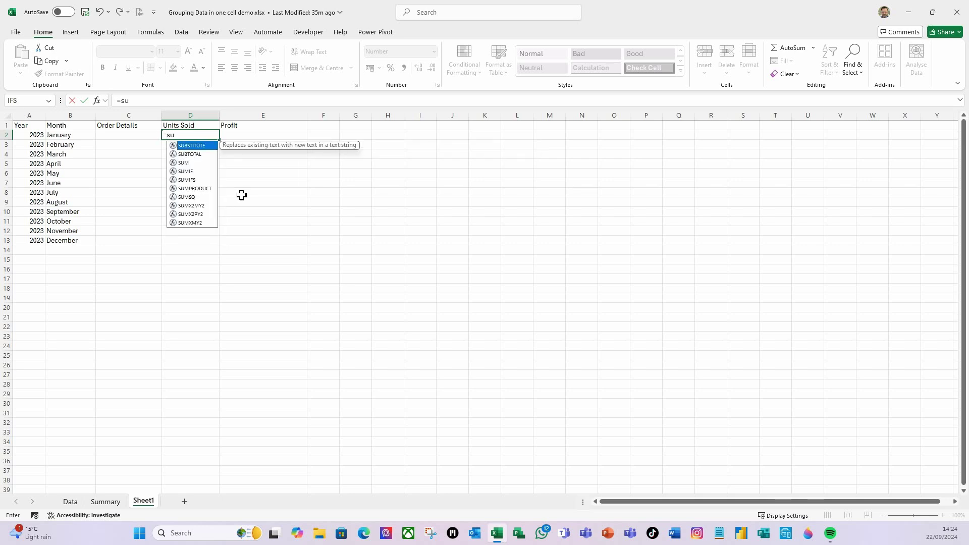
text(mif)
key(Tab)
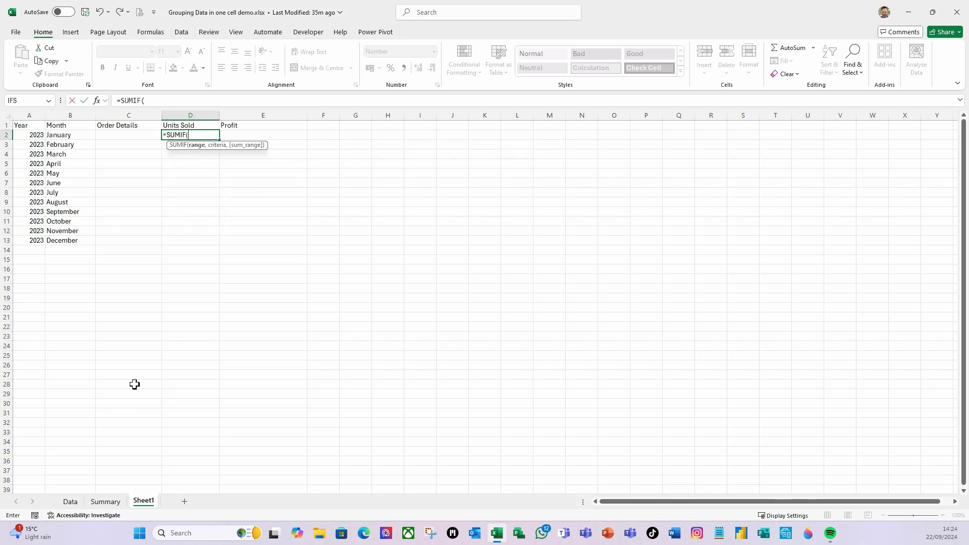
click(71, 501)
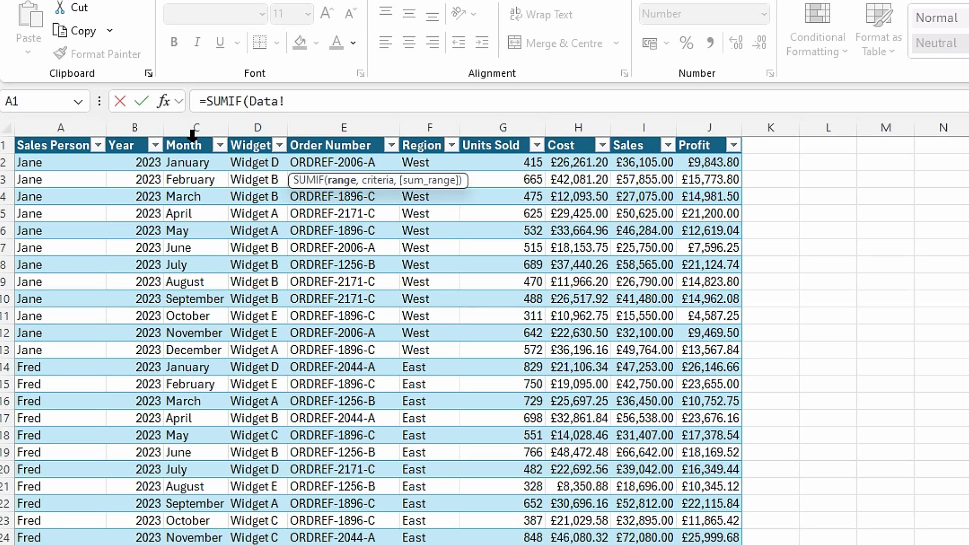
click(192, 135)
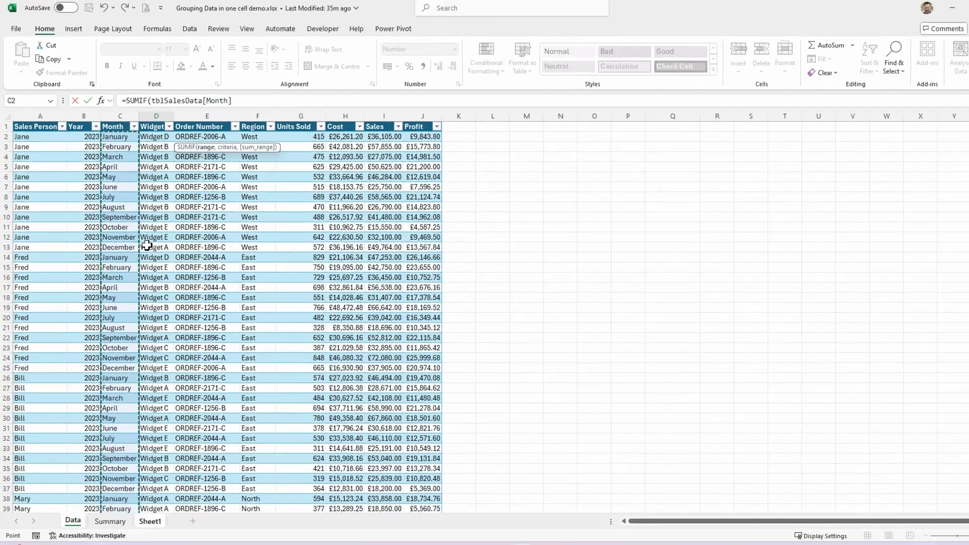
text(,)
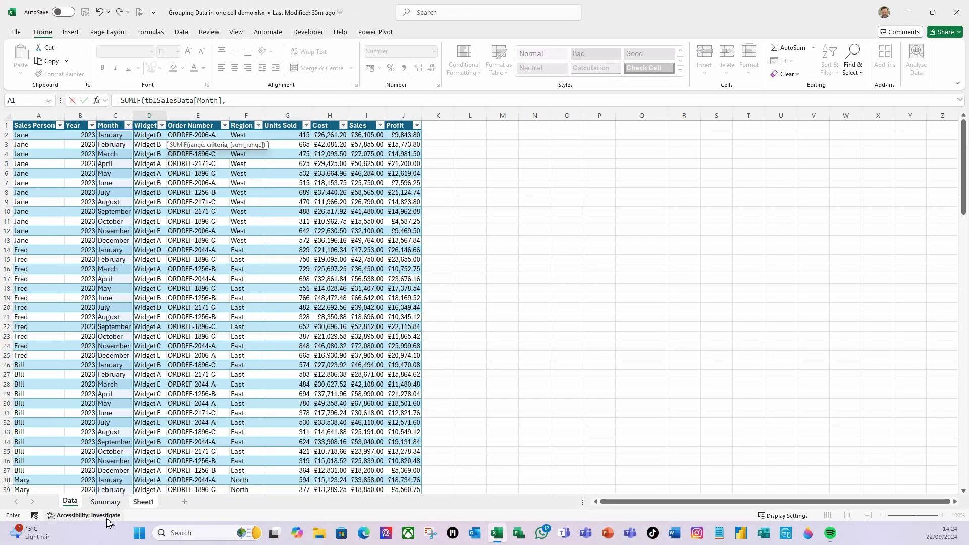
- Set the SUMIF criterion to Sheet1's January month cell as Sheet1!$B2, locking only the column
click(143, 502)
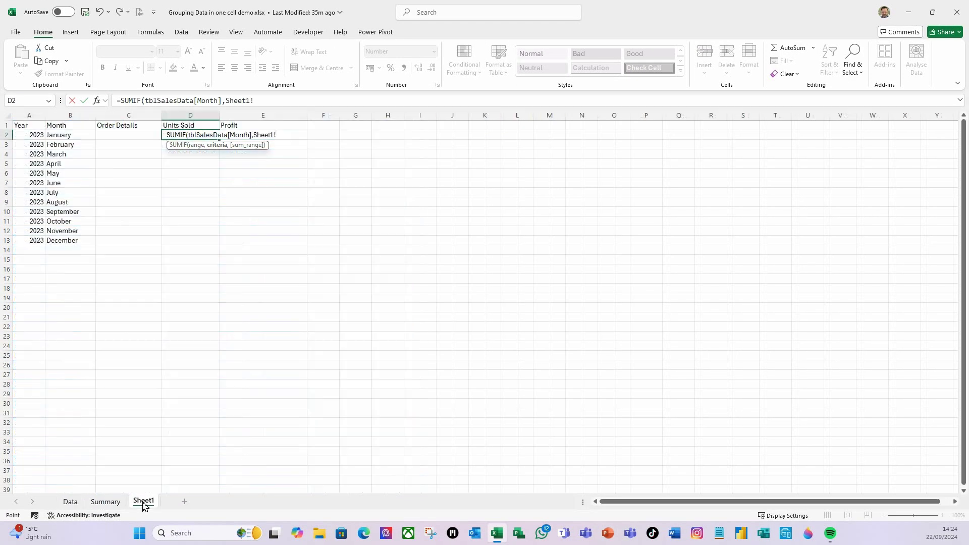
click(64, 137)
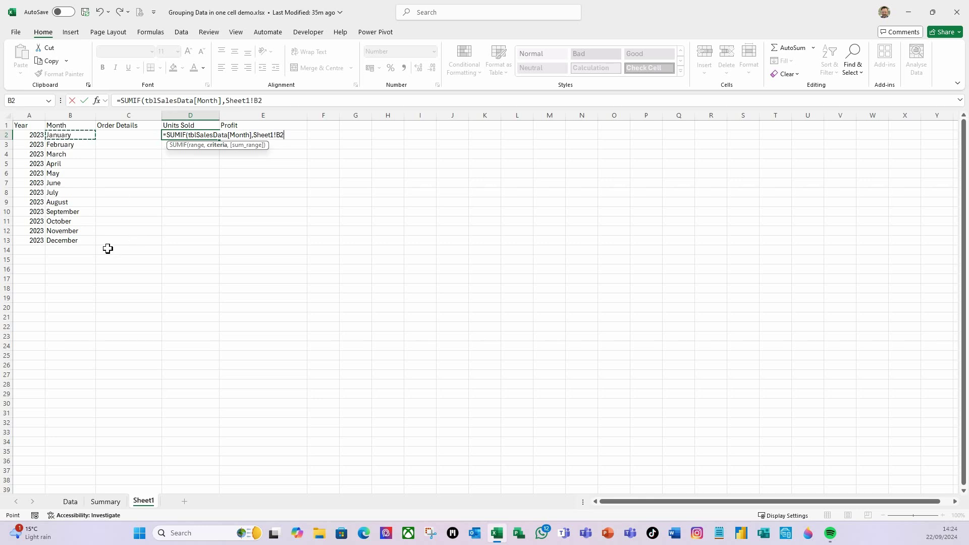
key(F4)
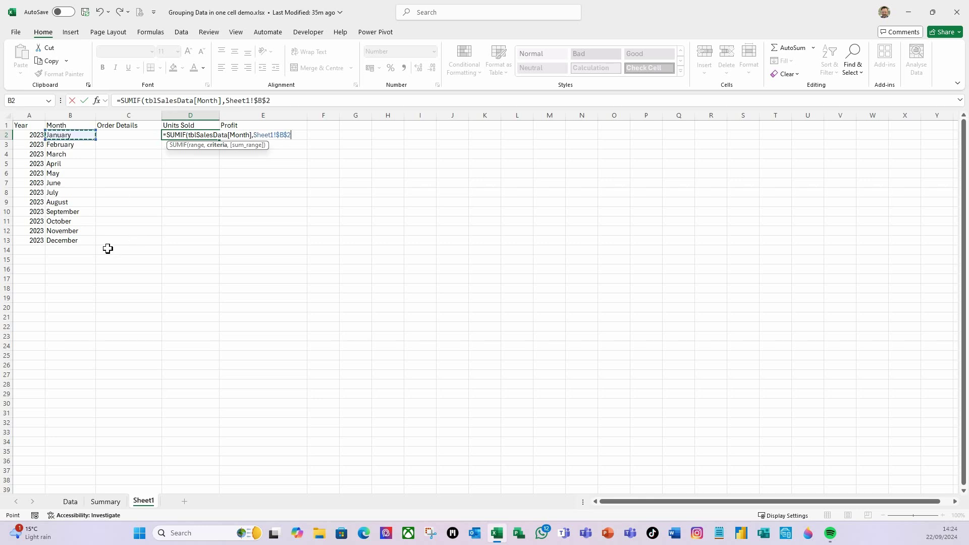
key(F4)
key(F4)
key(F4)
key(F4)
key(F4)
key(F4)
text(,)
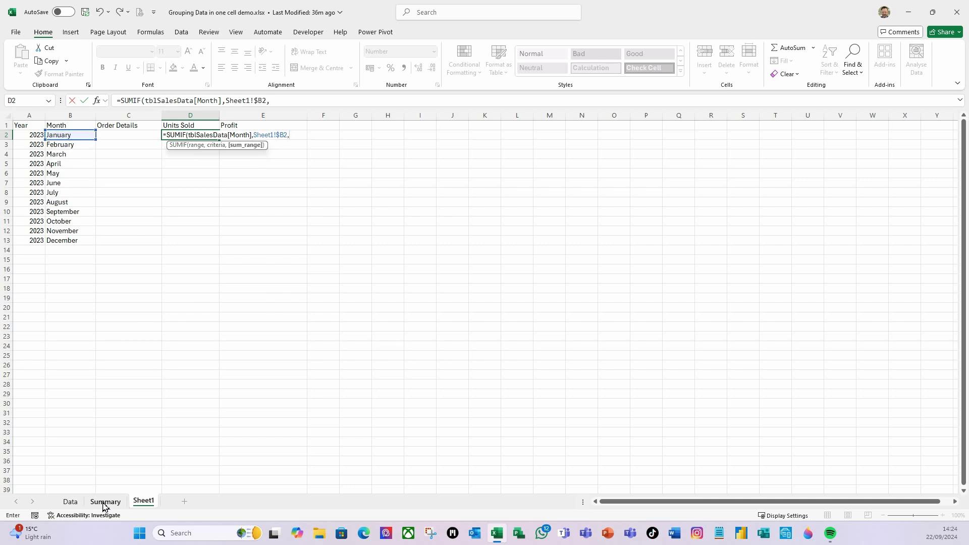
- Complete the SUMIF with tblSalesData[Units Sold] as the sum range and fill it down to December (D13)
click(72, 503)
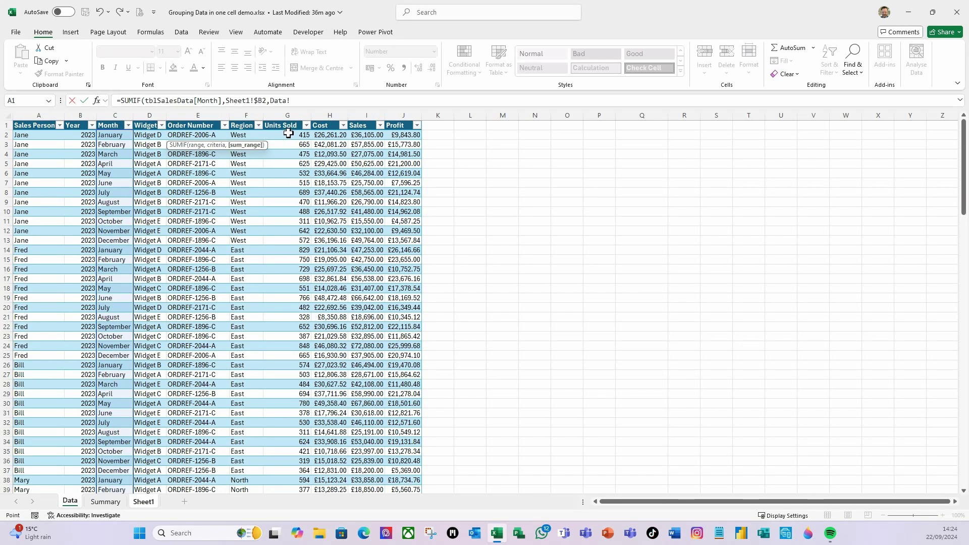
click(285, 121)
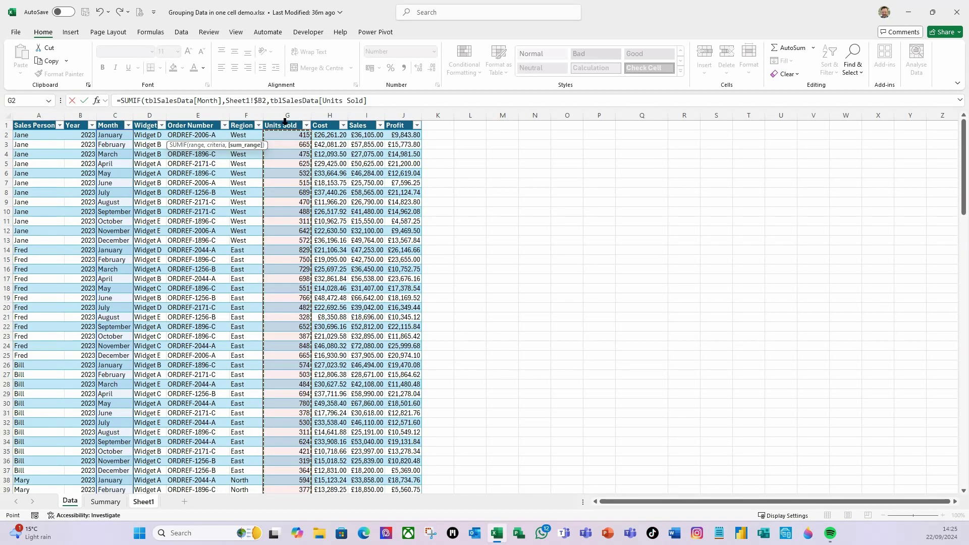
text())
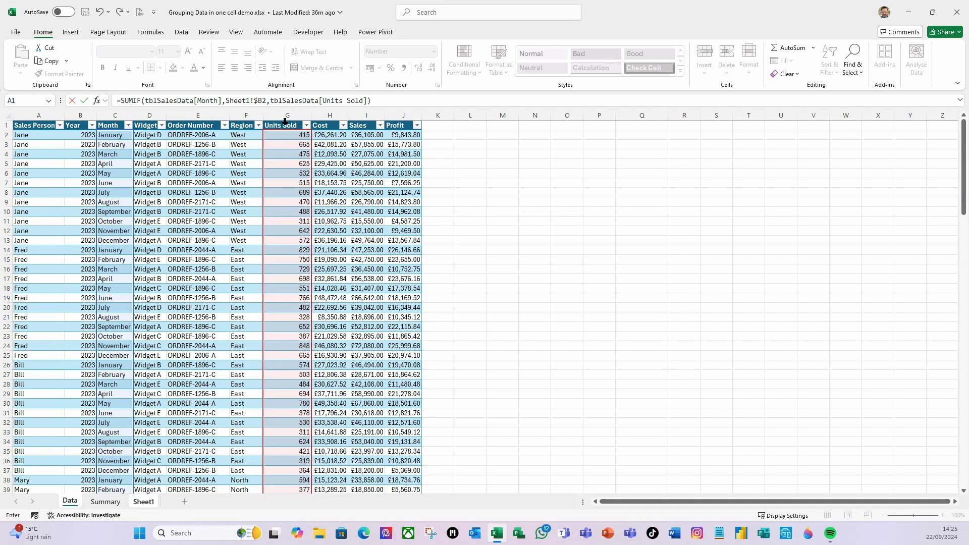
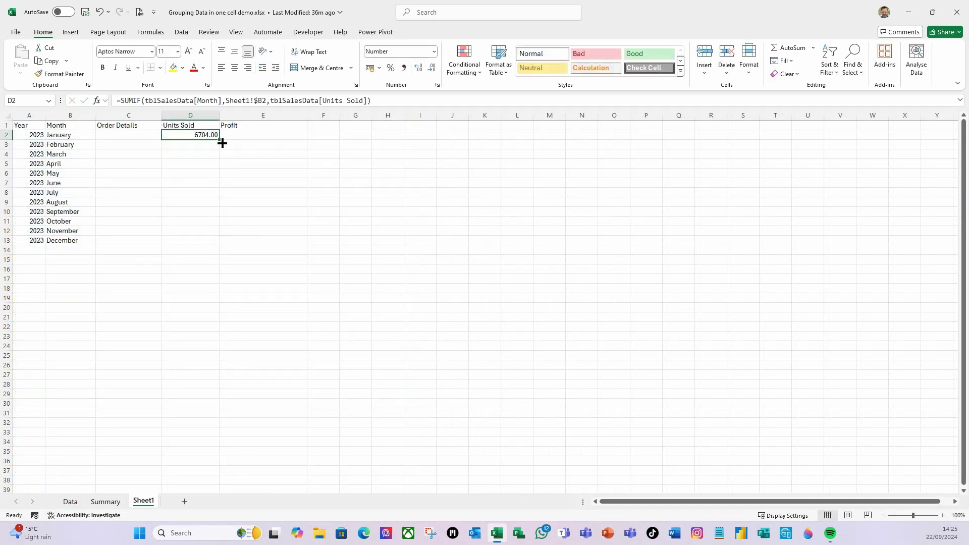
double_click(218, 139)
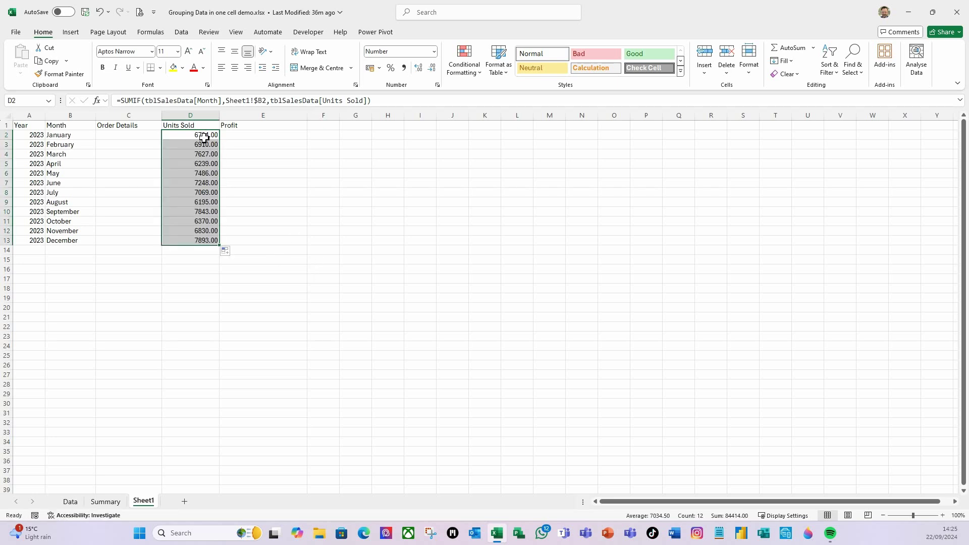
- Start a SUMIF formula in Sheet1's January Profit cell (E2) with tblSalesData[Month] as the range and Sheet1!B2 as the criterion
click(257, 135)
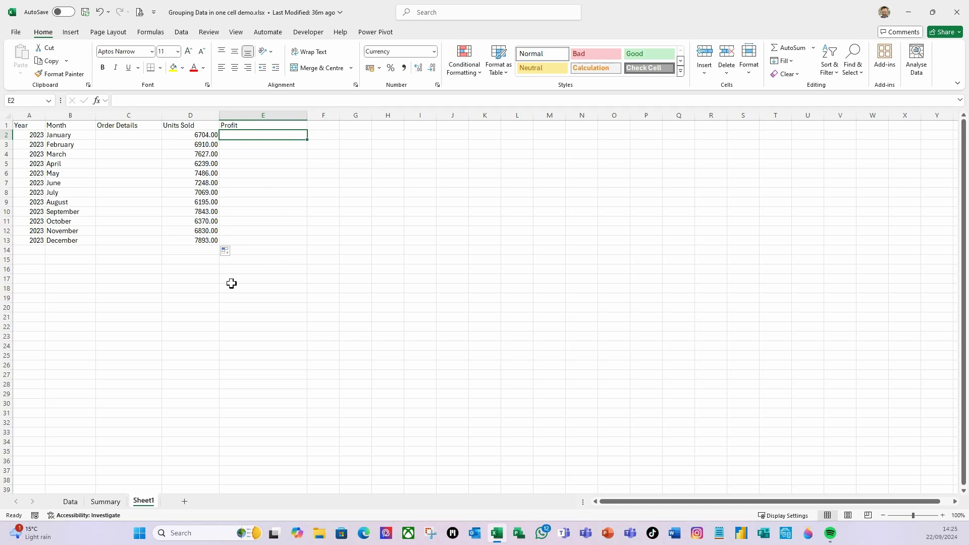
text(=su)
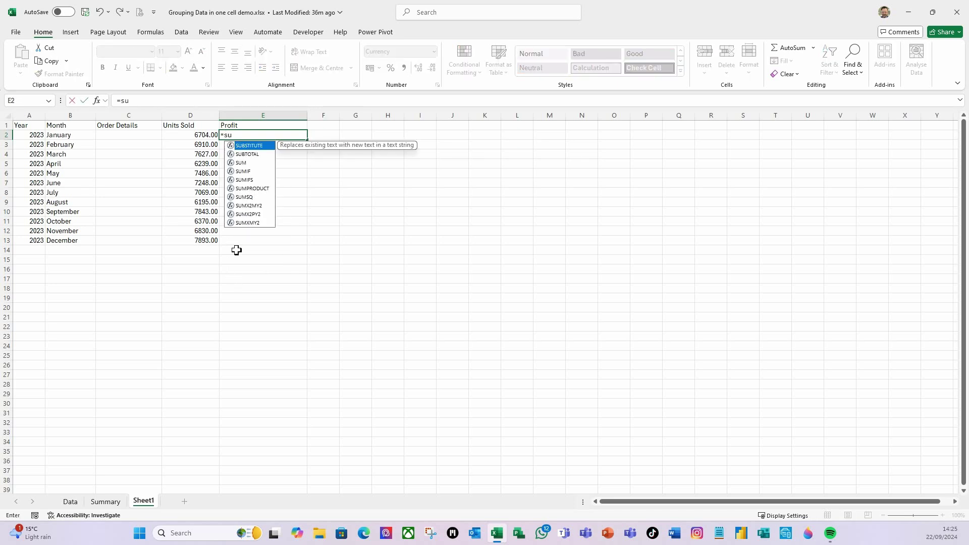
text(mif)
key(Tab)
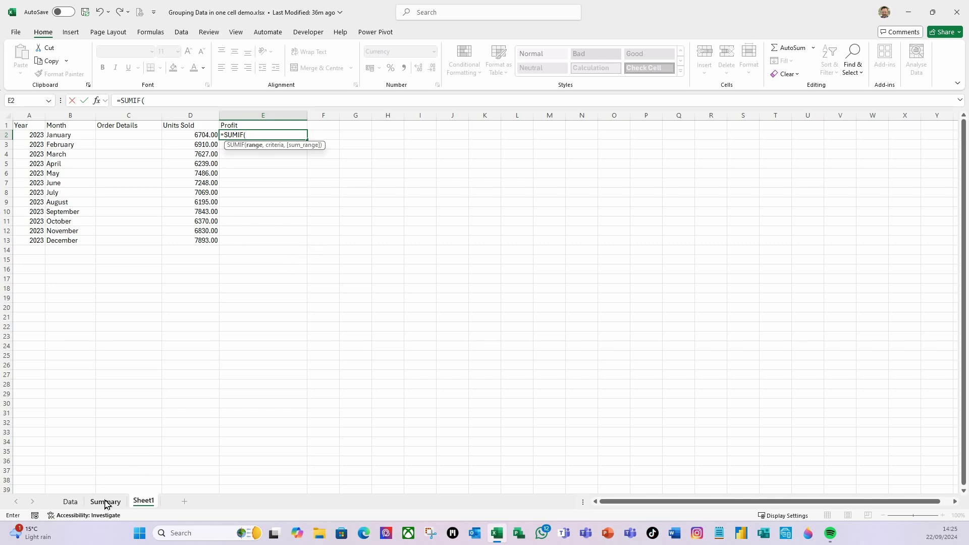
click(70, 501)
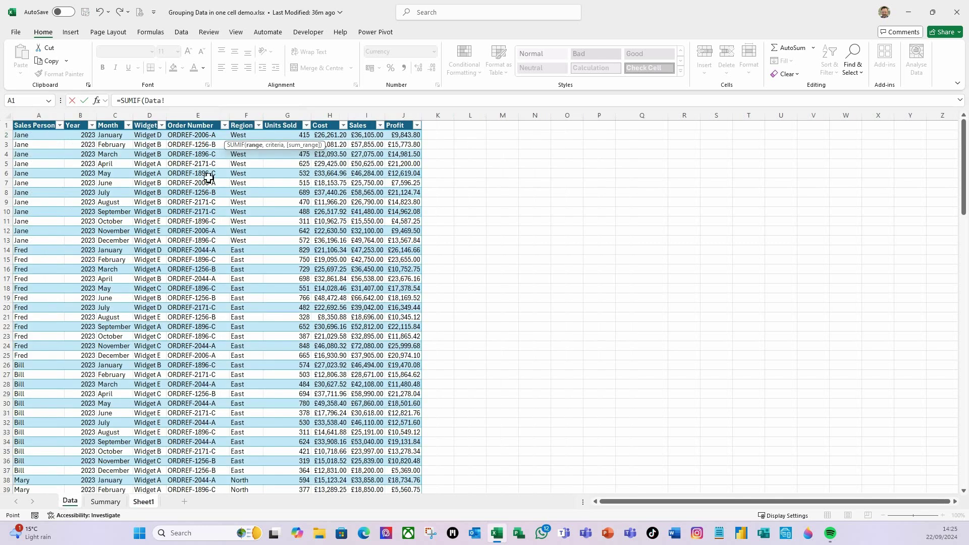
click(113, 121)
text(,)
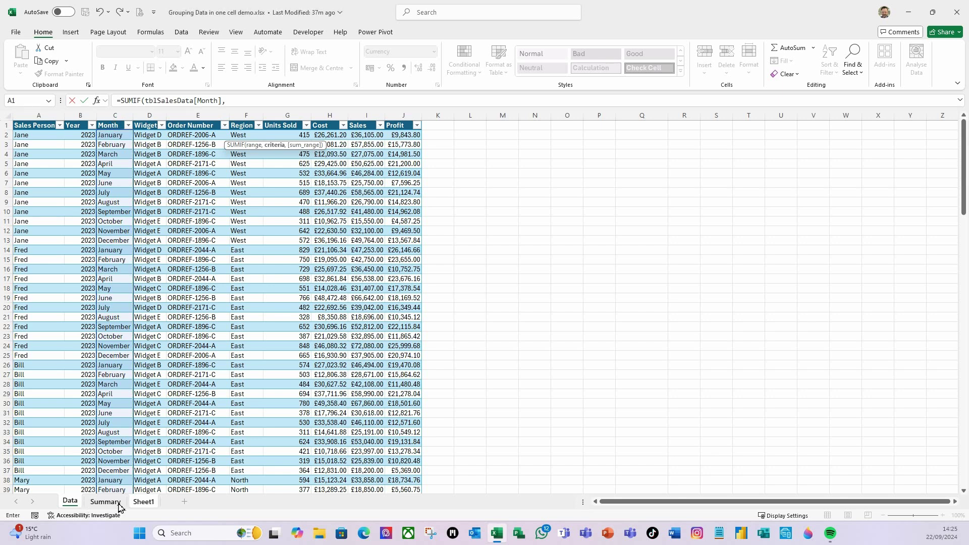
click(144, 501)
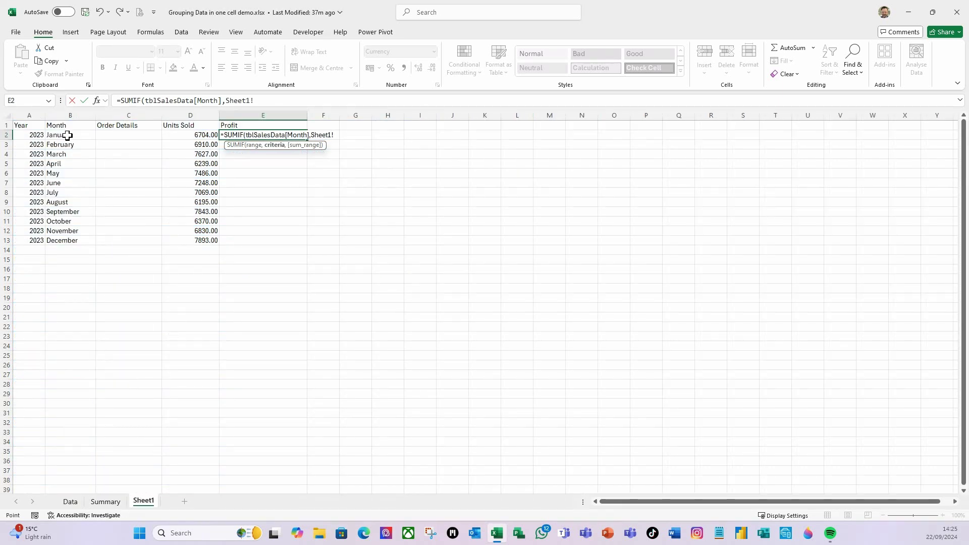
click(67, 136)
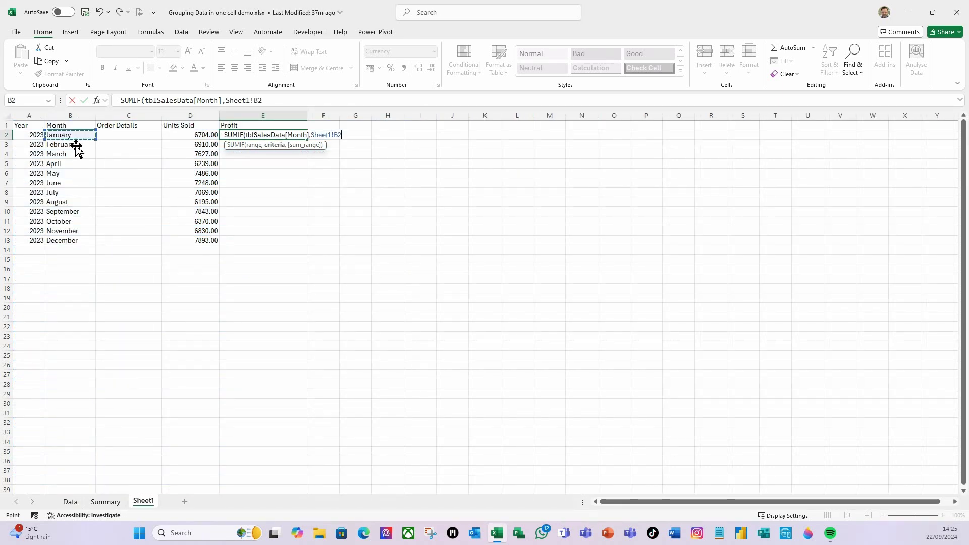
text(,)
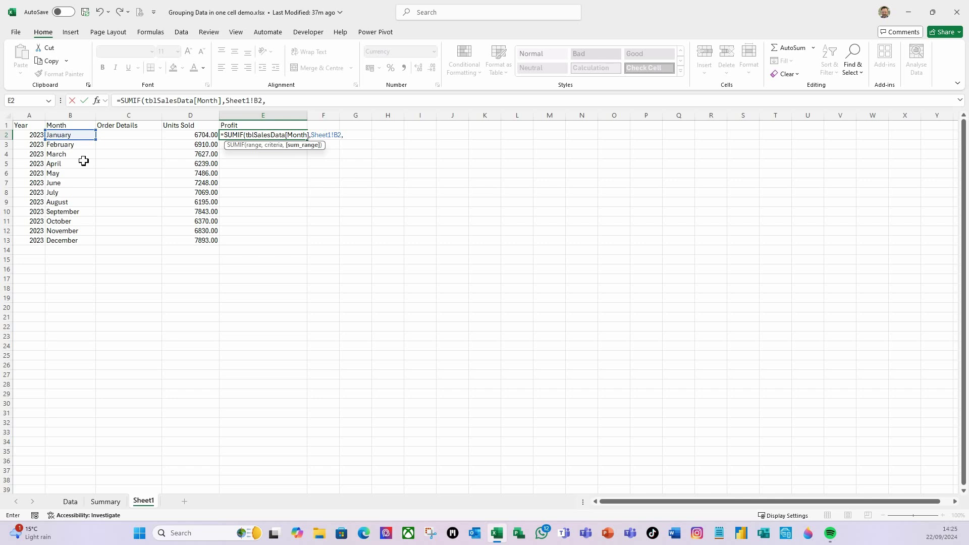
- Complete the Profit SUMIF with tblSalesData[Profit] as the sum range and fill it down to December (E13)
click(74, 502)
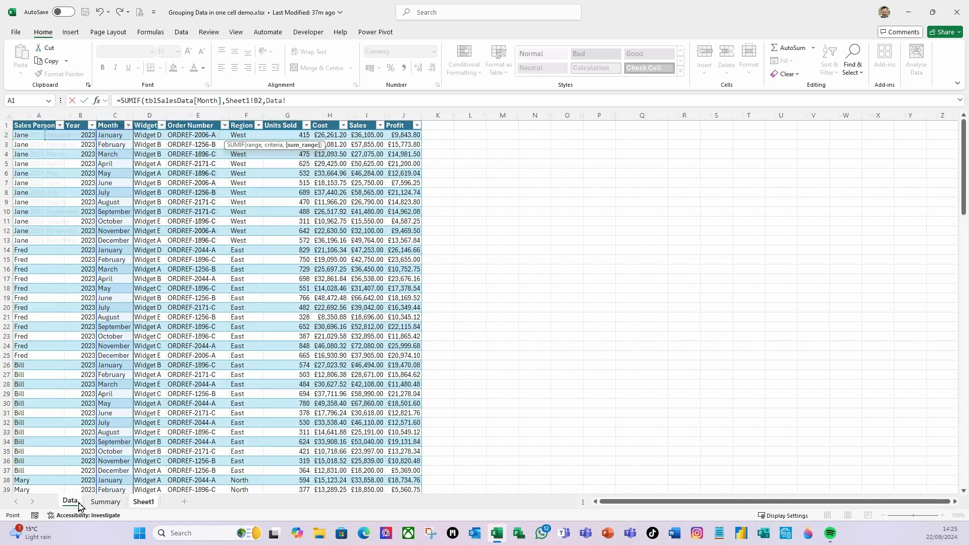
click(401, 121)
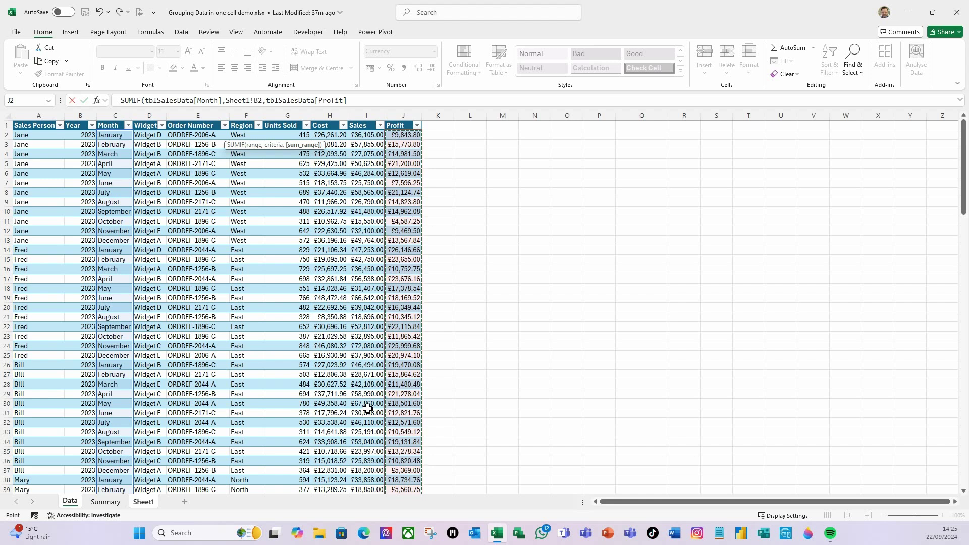
text())
key(Return)
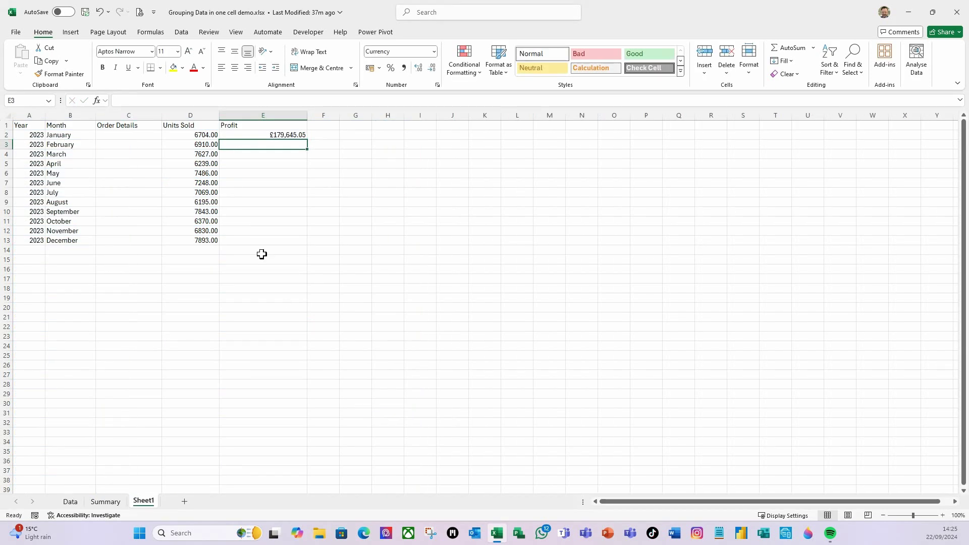
click(294, 137)
drag(306, 138, 306, 240)
click(281, 192)
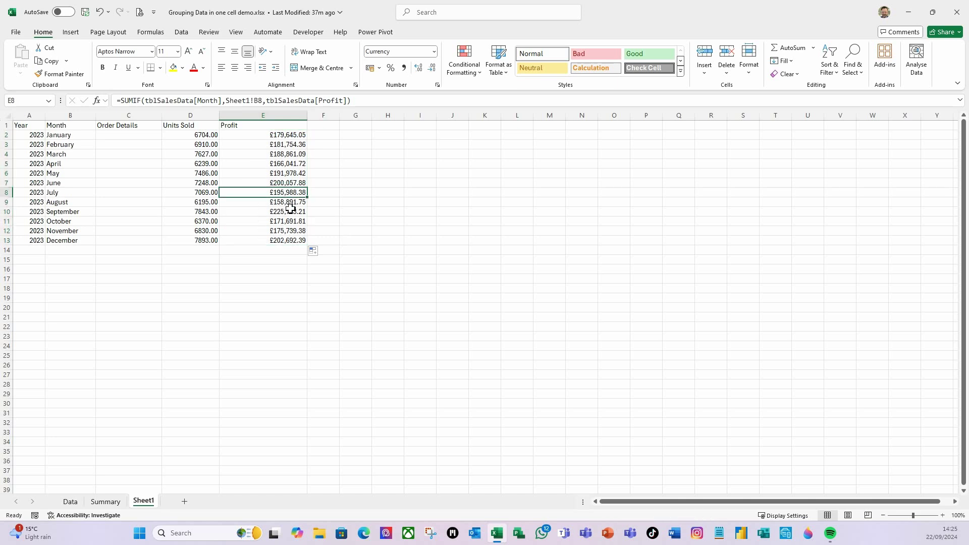
- Filter the Month column of the sales table on the Data sheet to January only
click(128, 137)
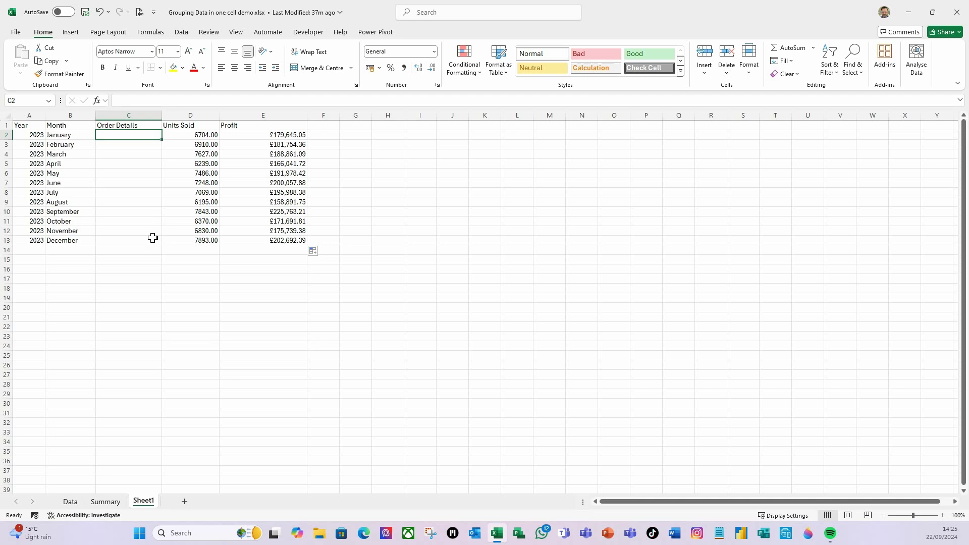
click(70, 501)
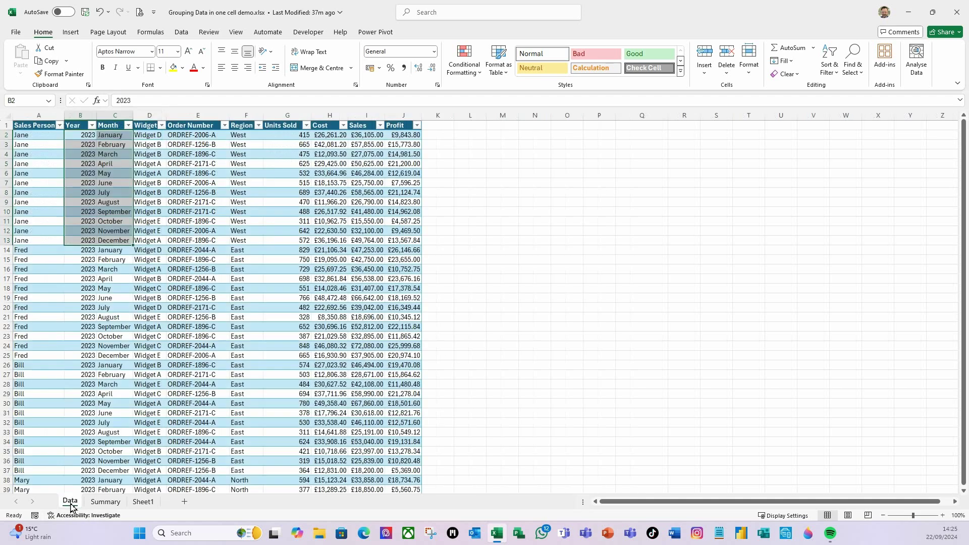
click(81, 136)
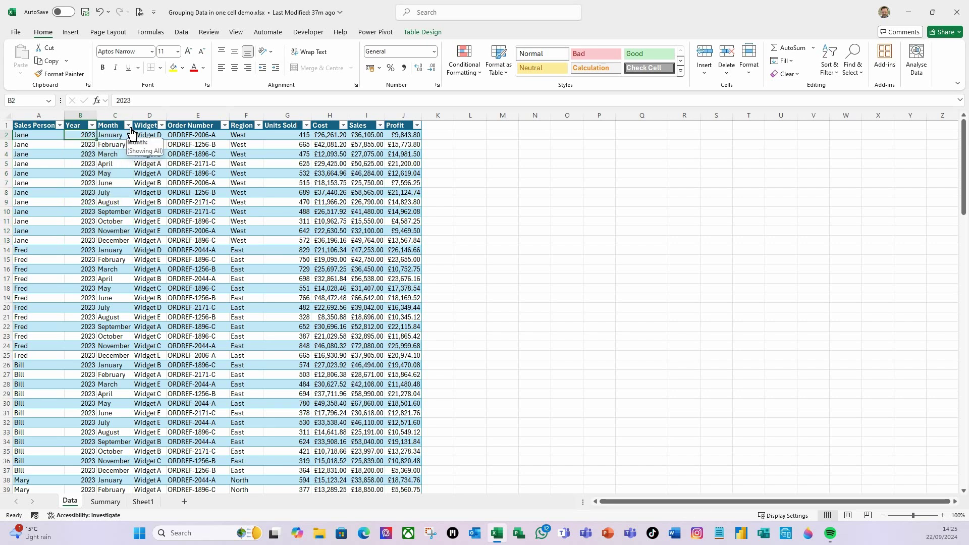
click(129, 126)
click(30, 257)
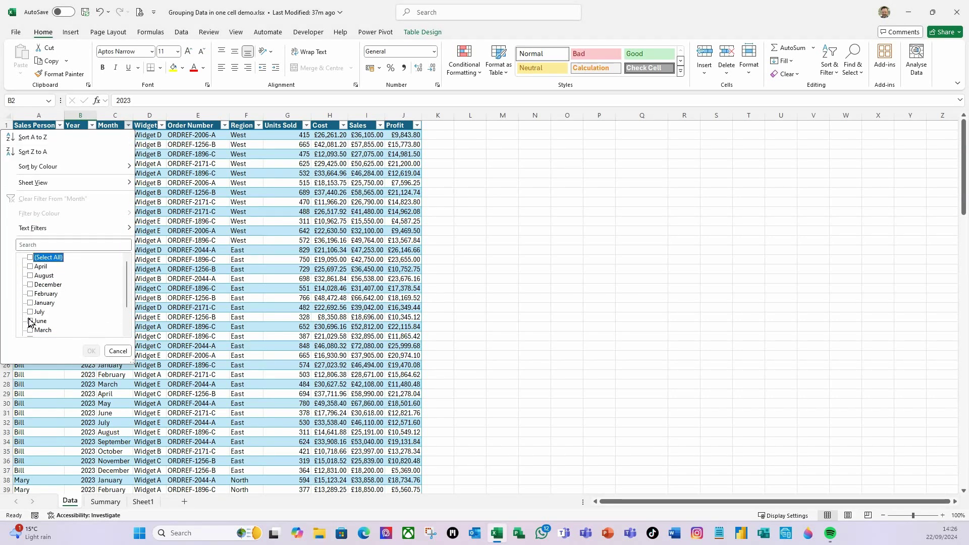
click(30, 303)
click(90, 351)
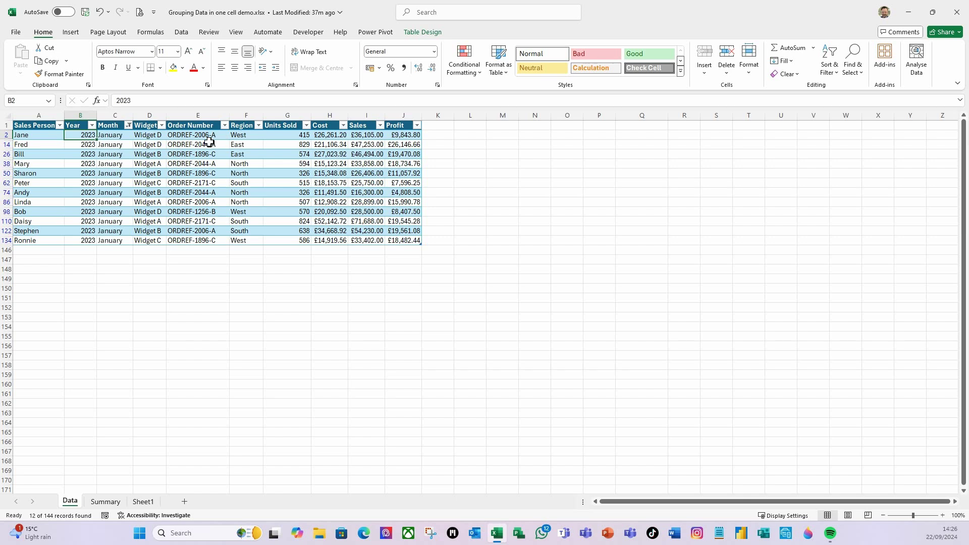
- Copy the Widget and Order Number cells of the filtered January rows and show the Office Clipboard's collected items
drag(146, 133, 178, 240)
key(ctrl+c)
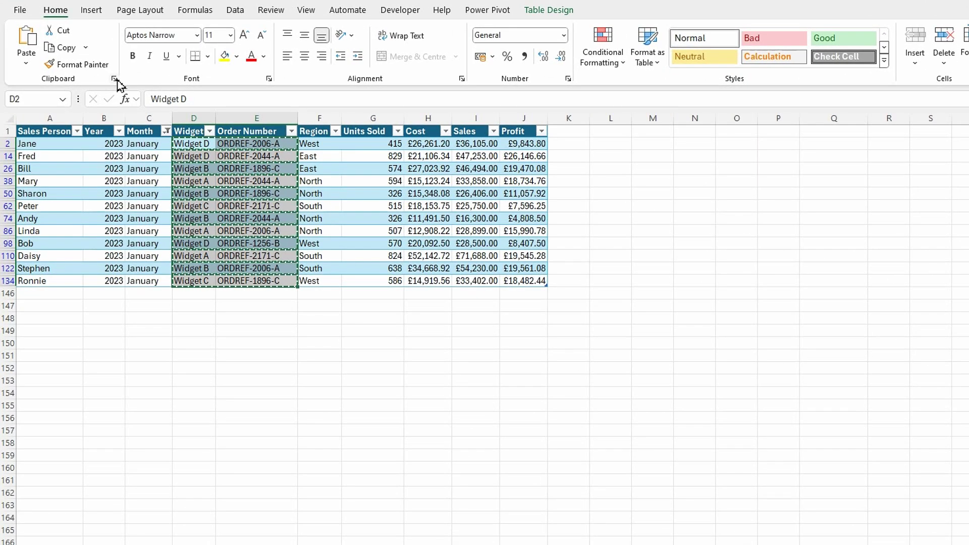
click(115, 79)
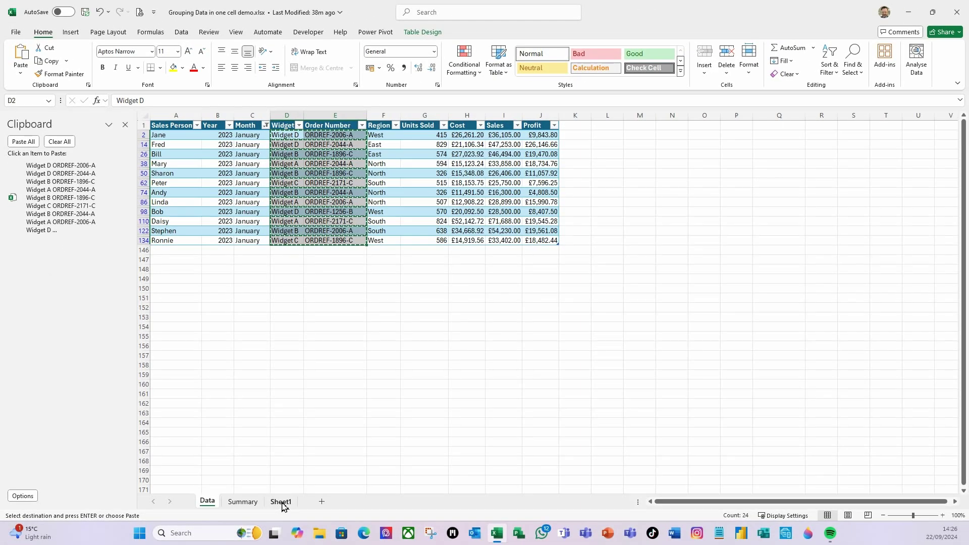
- Paste all collected clipboard items inside Sheet1's January Order Details cell (C2) and widen column C so each order fits on one line
click(281, 501)
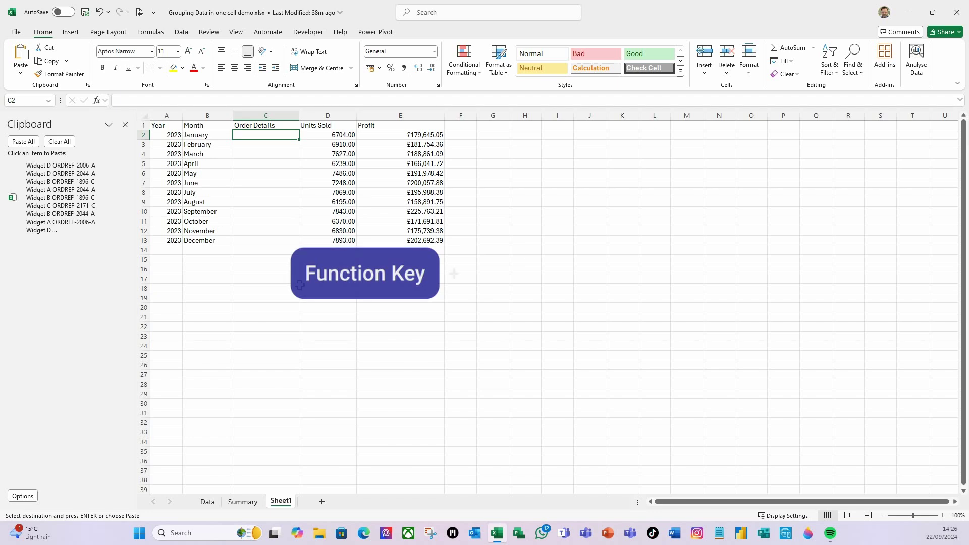
key(F2)
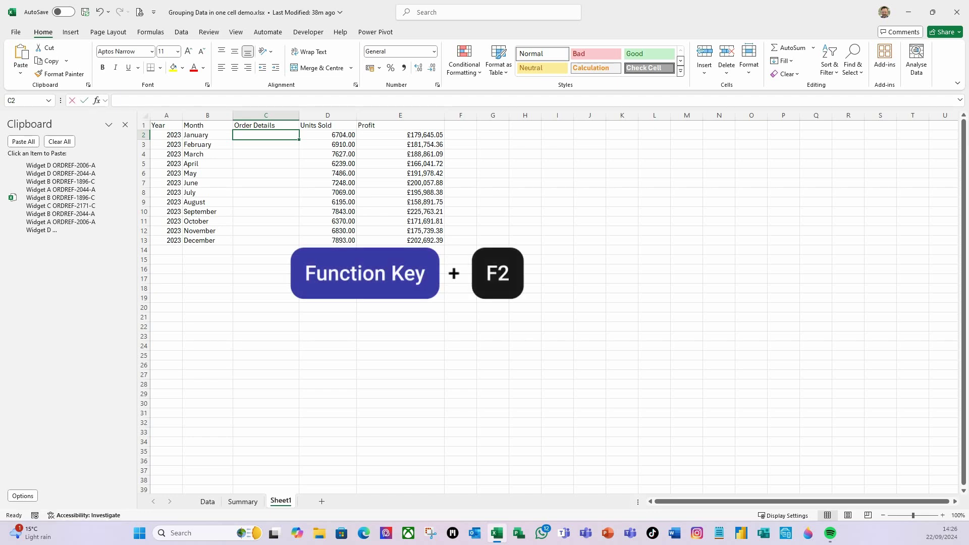
click(24, 142)
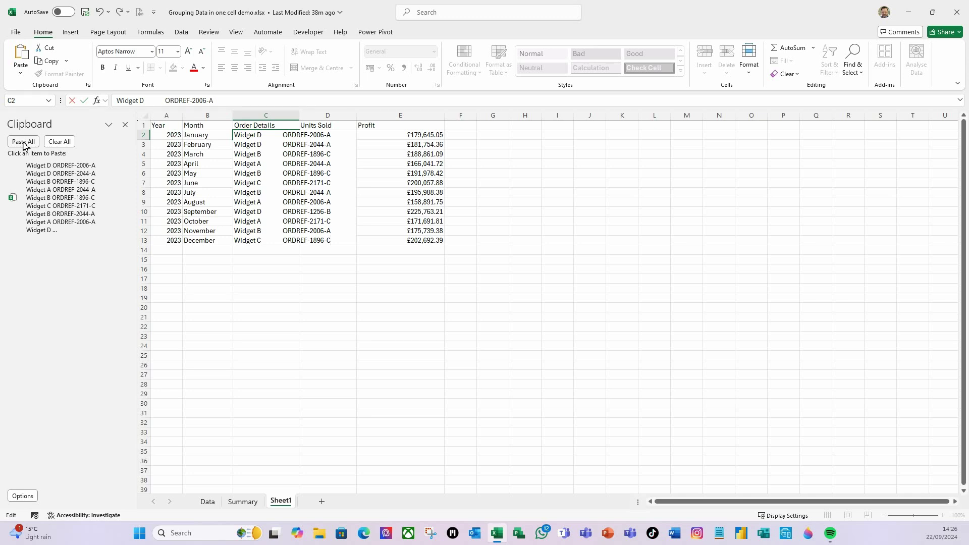
key(Return)
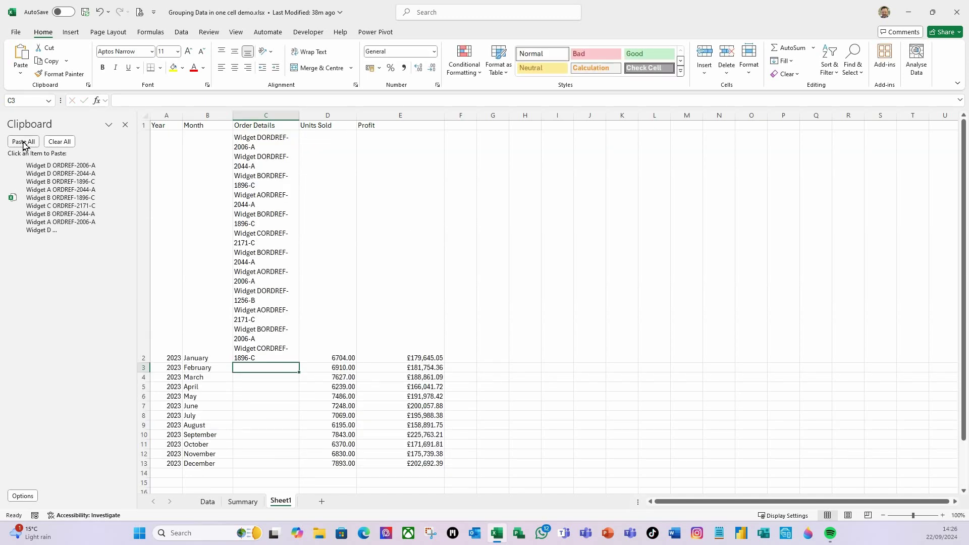
drag(302, 116, 319, 121)
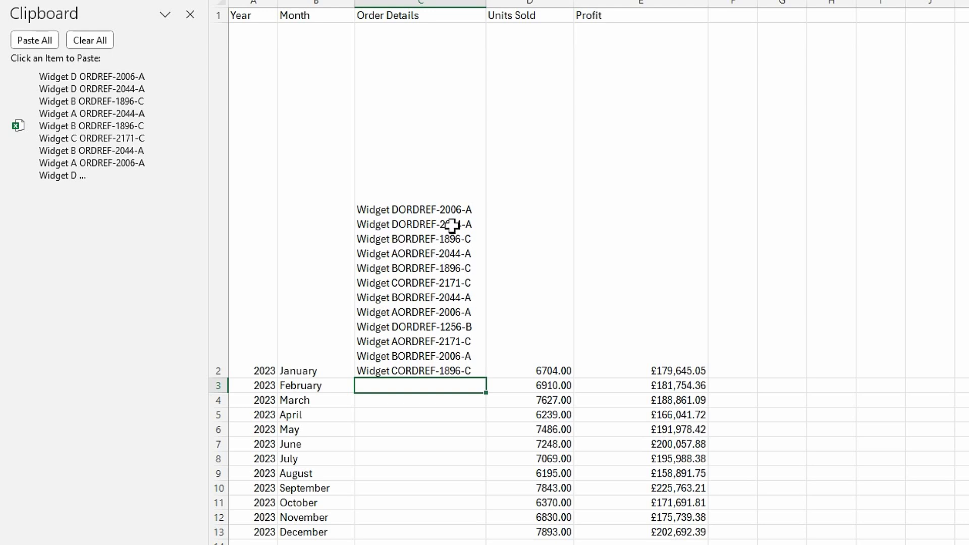
- Delete the pasted order details from C2 and clear all items from the Office Clipboard
click(429, 292)
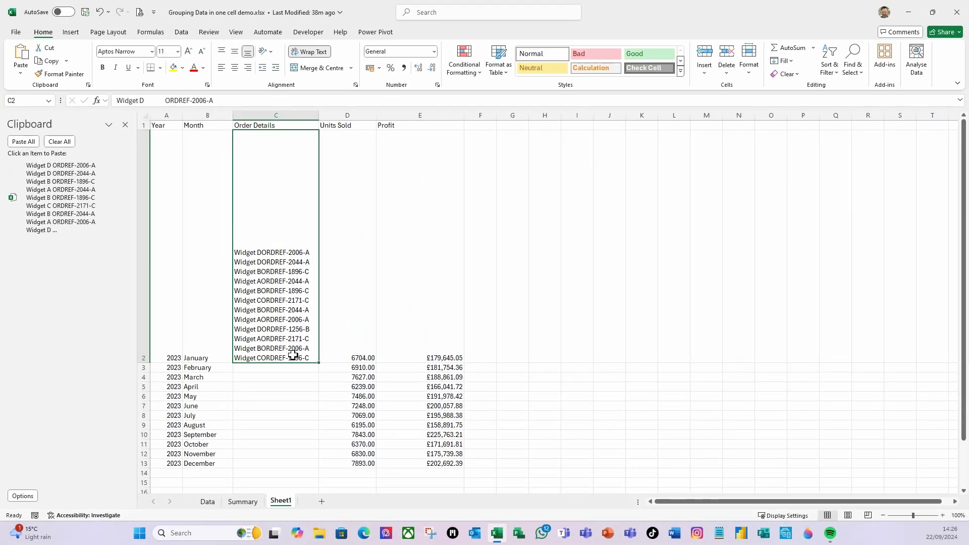
key(Delete)
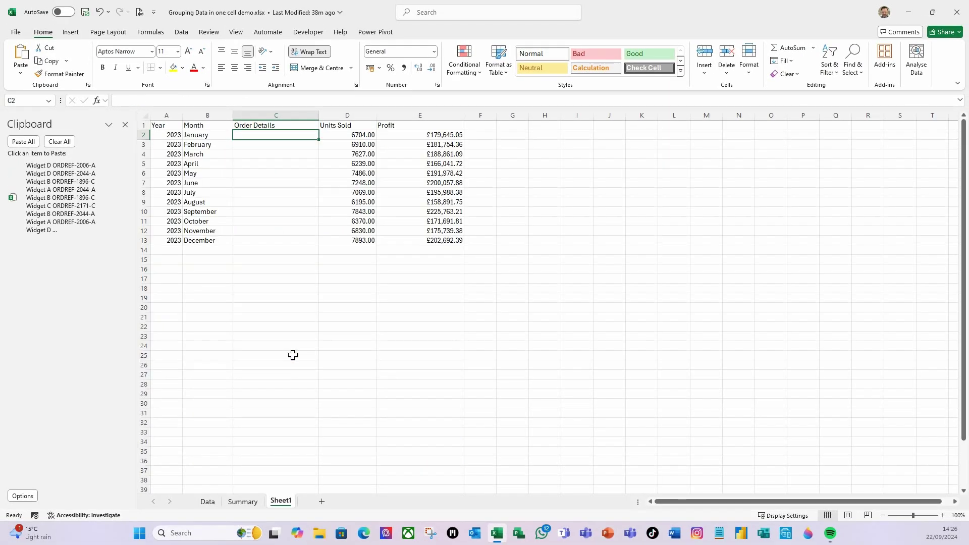
click(63, 142)
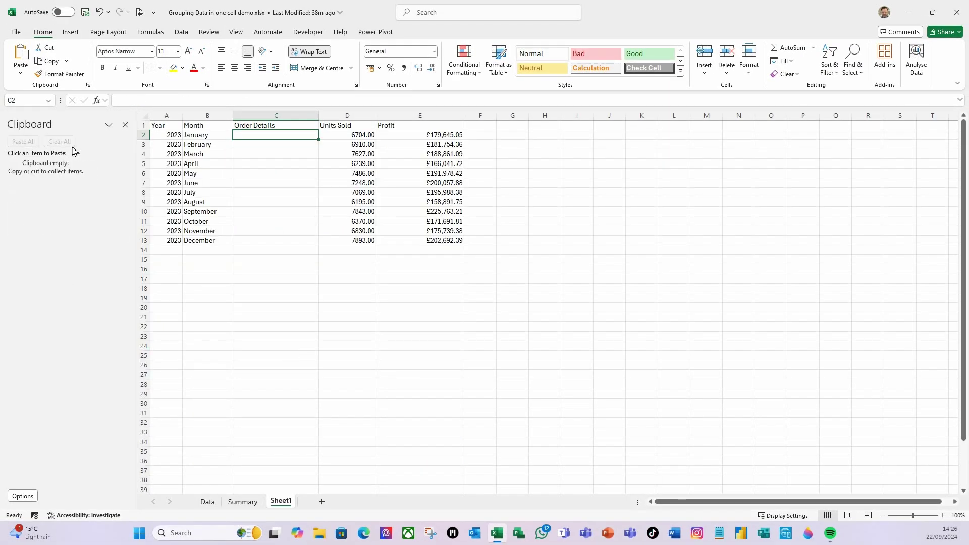
- Clear the January filter from the sales table on the Data sheet
click(207, 501)
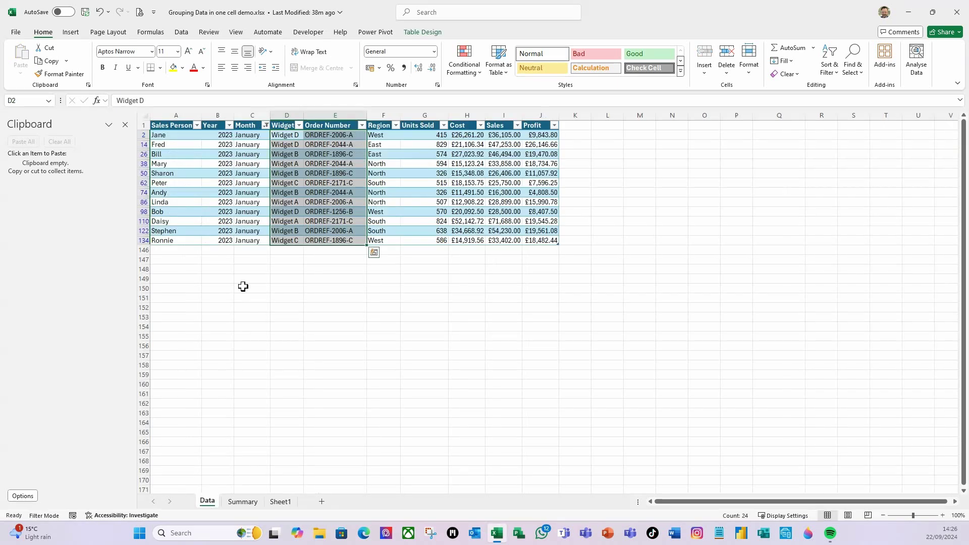
click(313, 159)
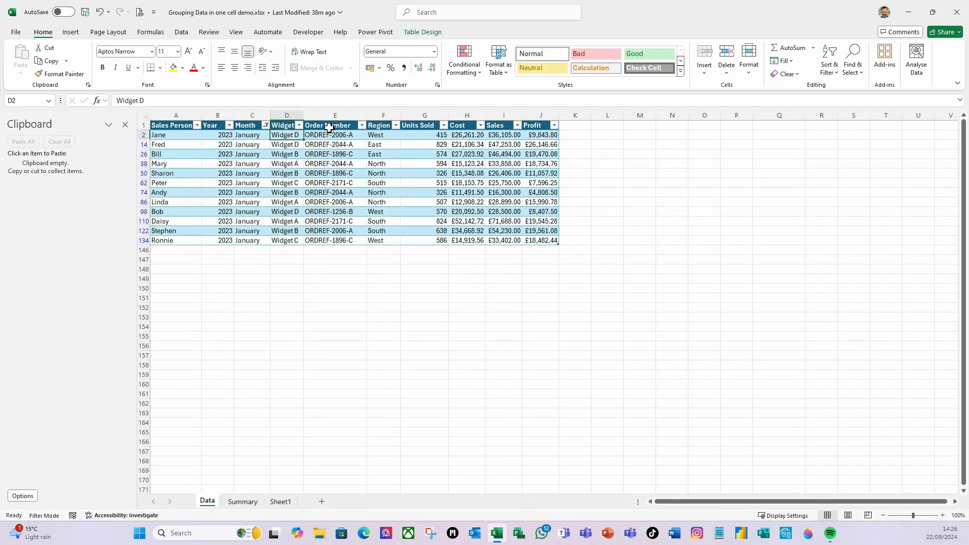
click(329, 127)
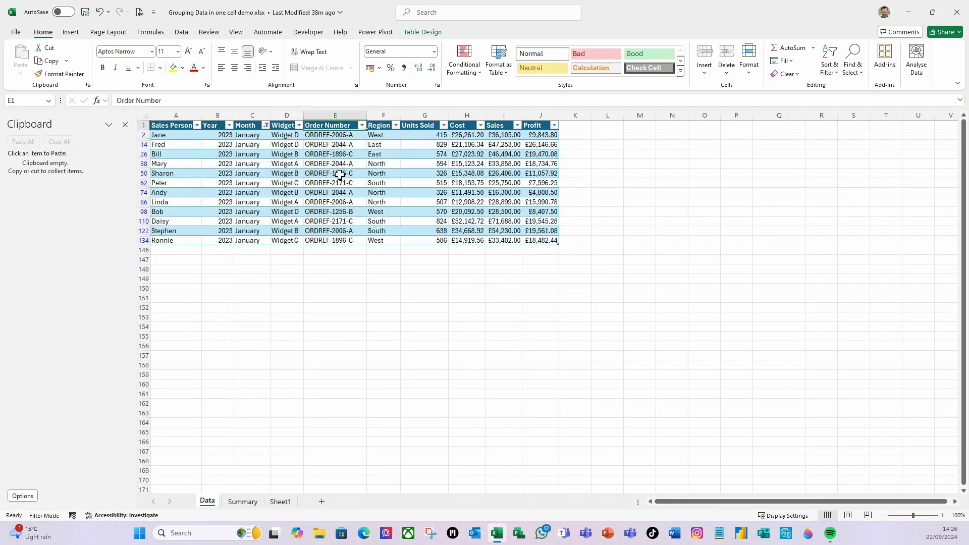
click(260, 135)
click(183, 32)
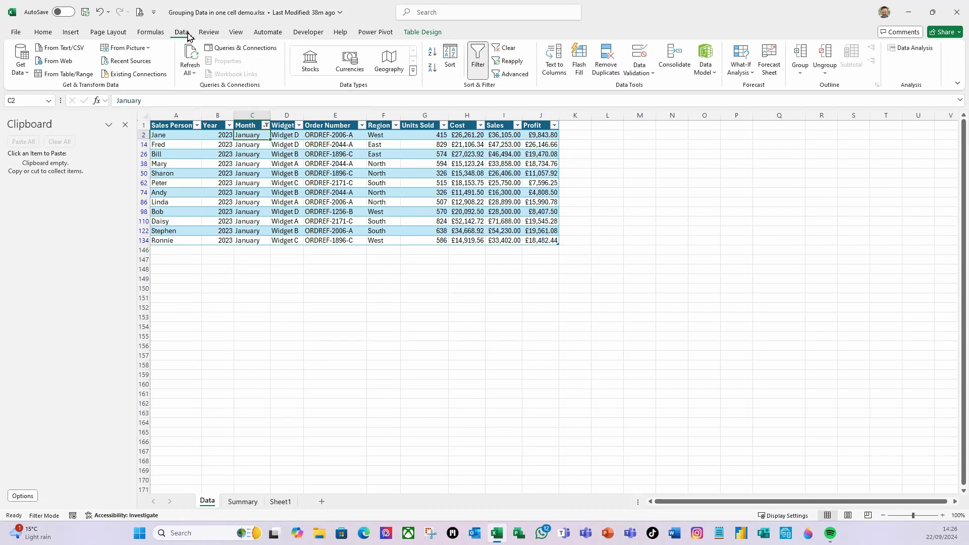
click(506, 48)
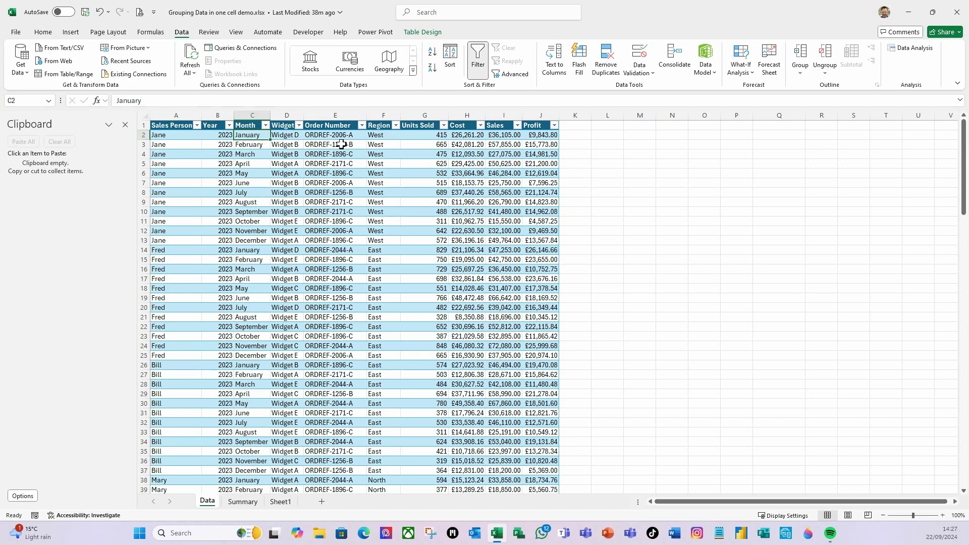
- Insert a new table column between Widget and Order Number
click(335, 126)
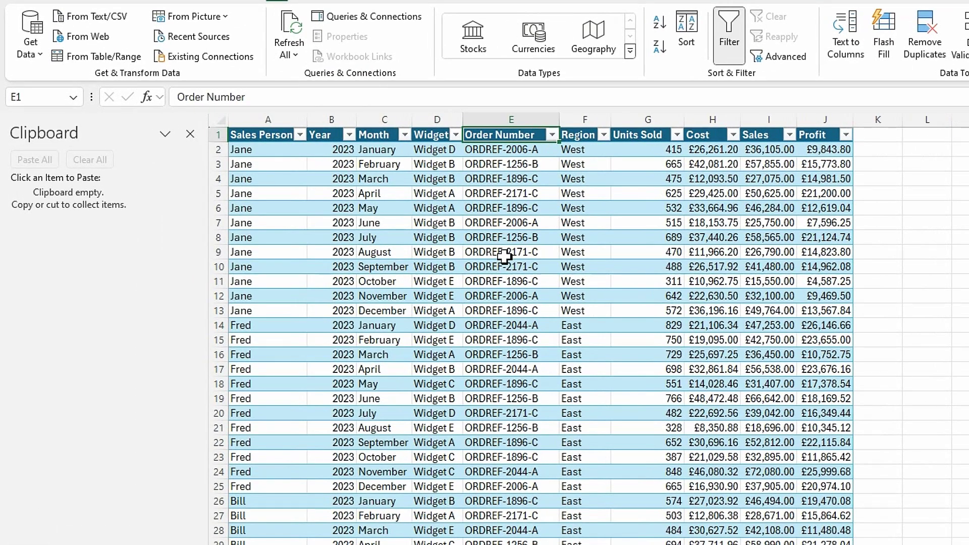
right_click(493, 137)
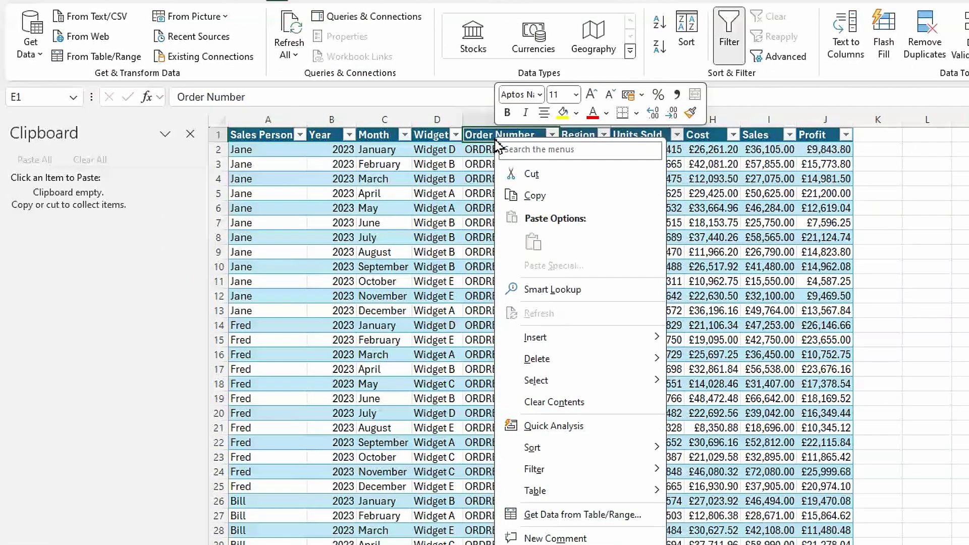
mouse_move(584, 344)
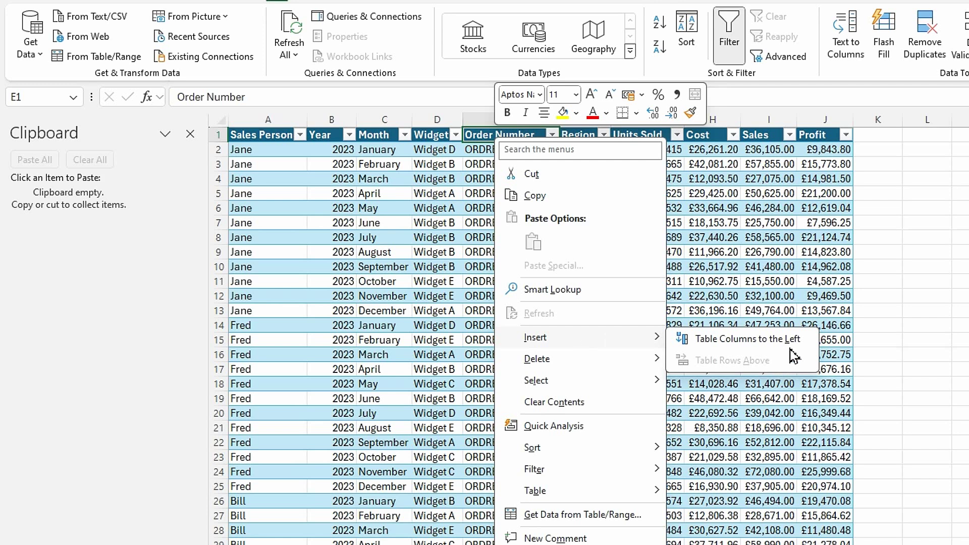
click(763, 338)
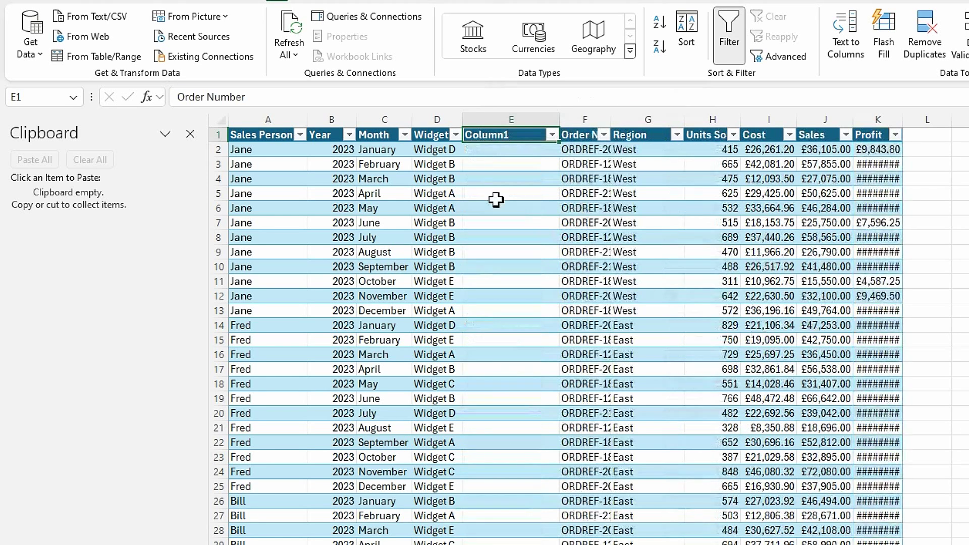
- Fill the new table column with a blank-space formula (=" ") as a separator and narrow the column
click(492, 149)
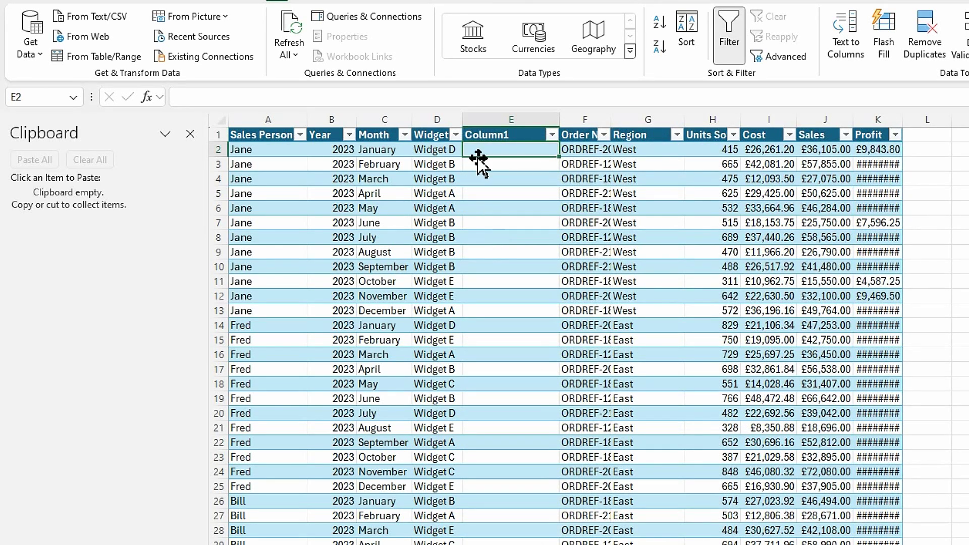
text(=)
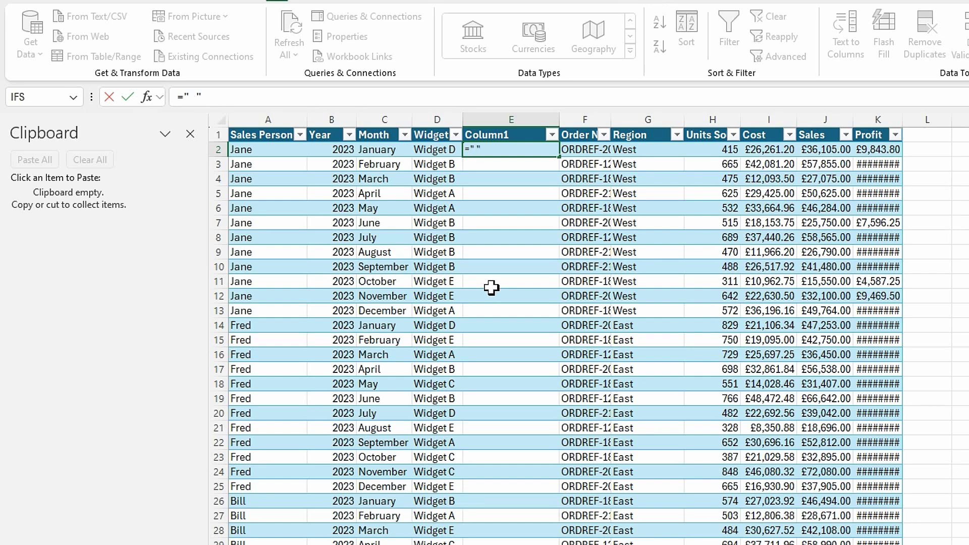
key(Return)
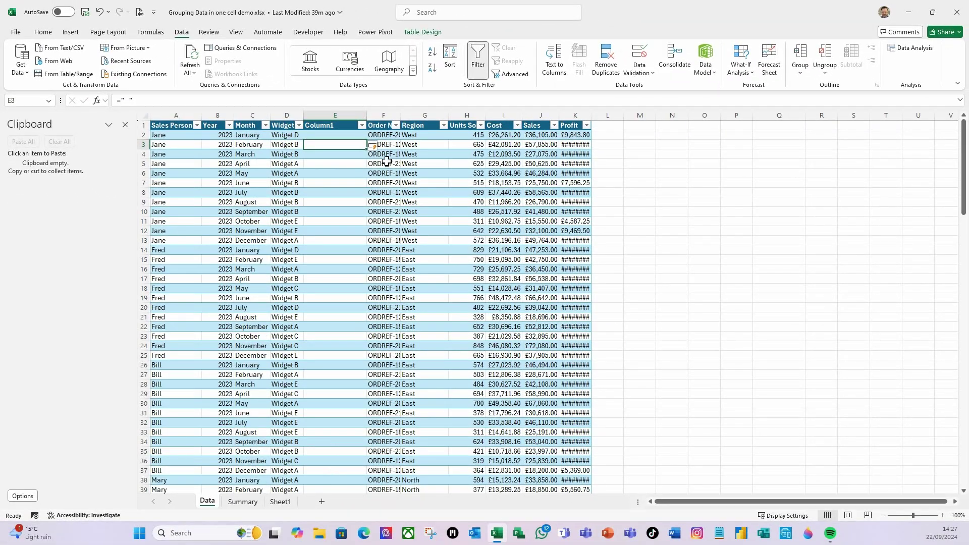
drag(365, 114, 344, 114)
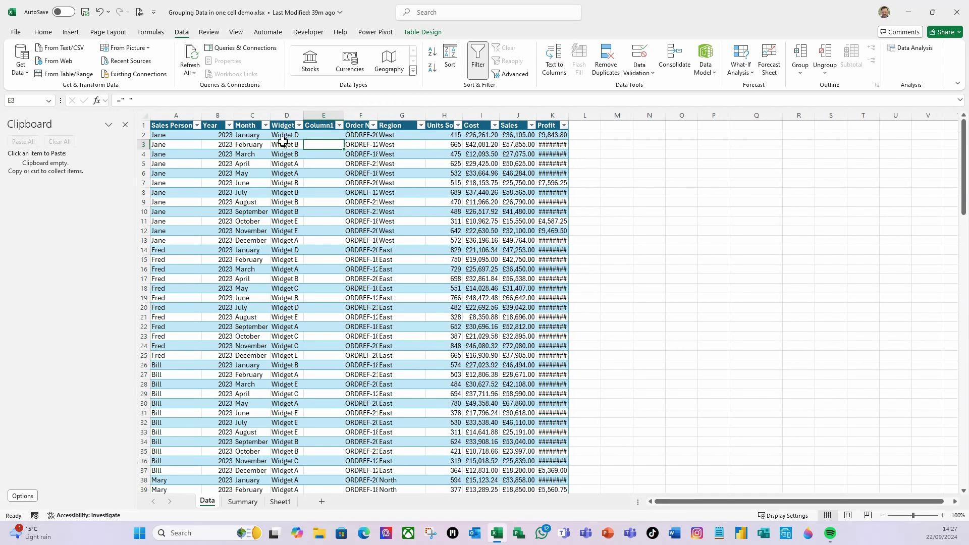
- Filter the sales table's Month column to January only
click(265, 125)
click(165, 258)
click(167, 303)
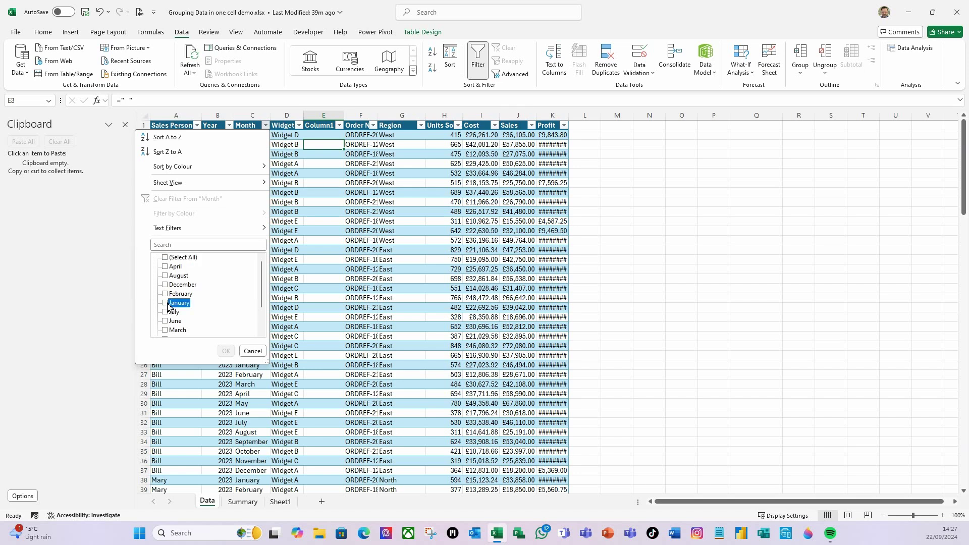
click(226, 351)
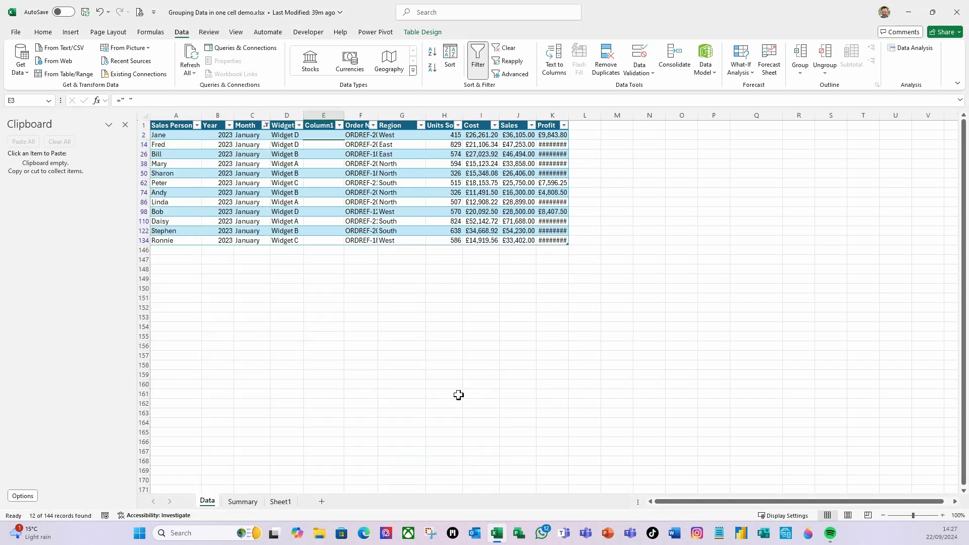
- Copy the January Widget, spacer and Order Number cells and paste them all inside Sheet1's C2 via the Office Clipboard
drag(286, 136, 361, 241)
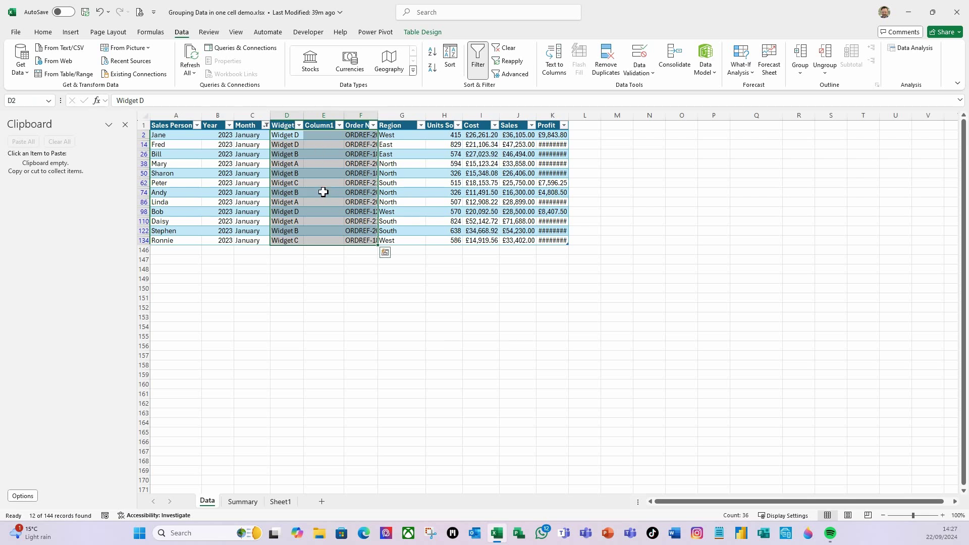
key(ctrl+c)
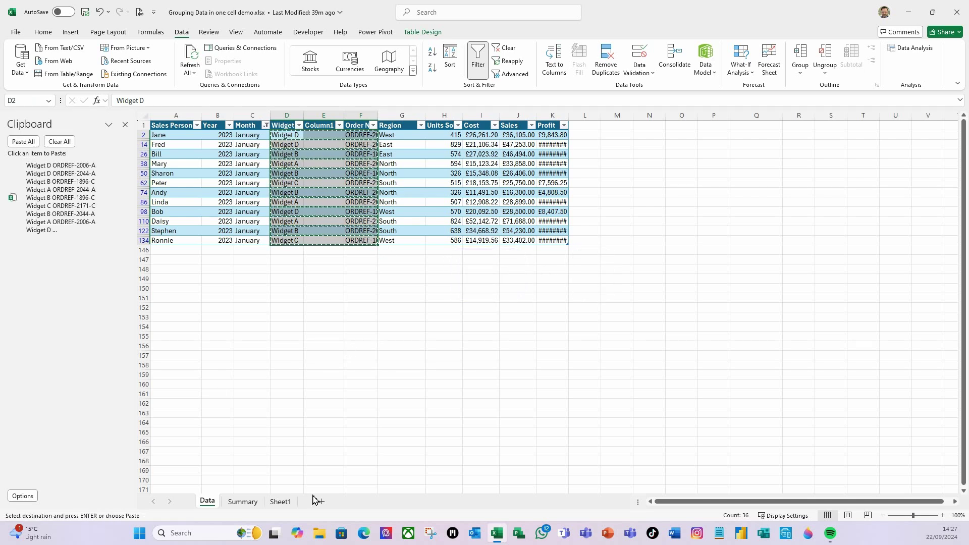
click(281, 501)
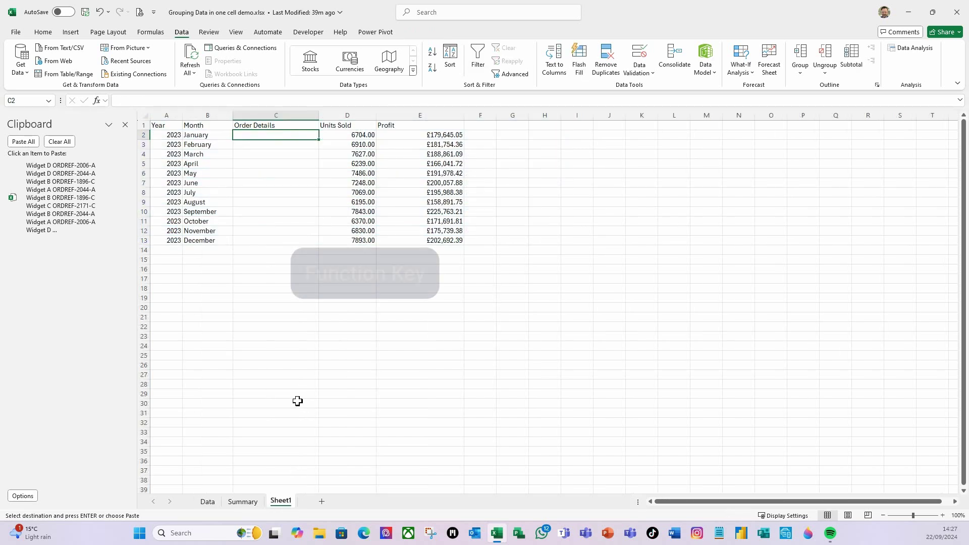
key(F2)
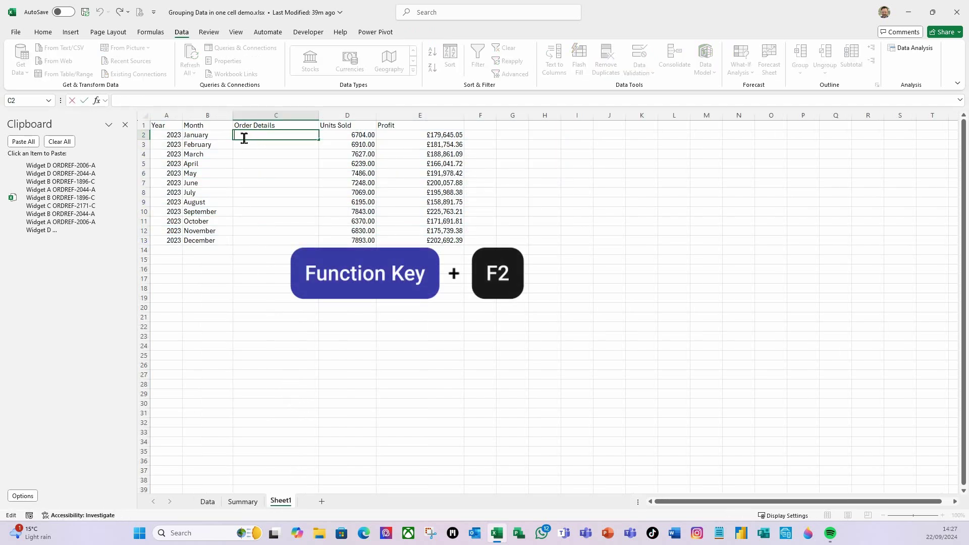
click(27, 143)
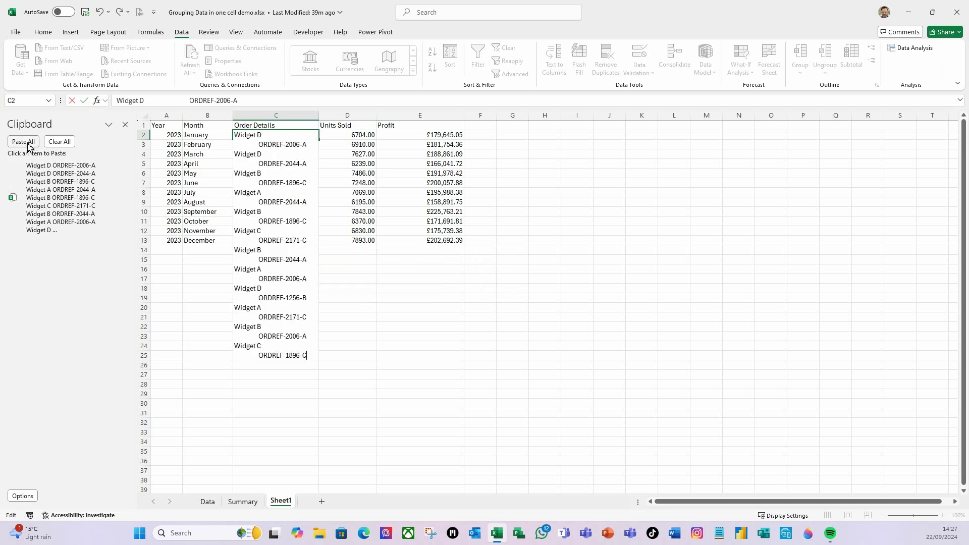
key(Return)
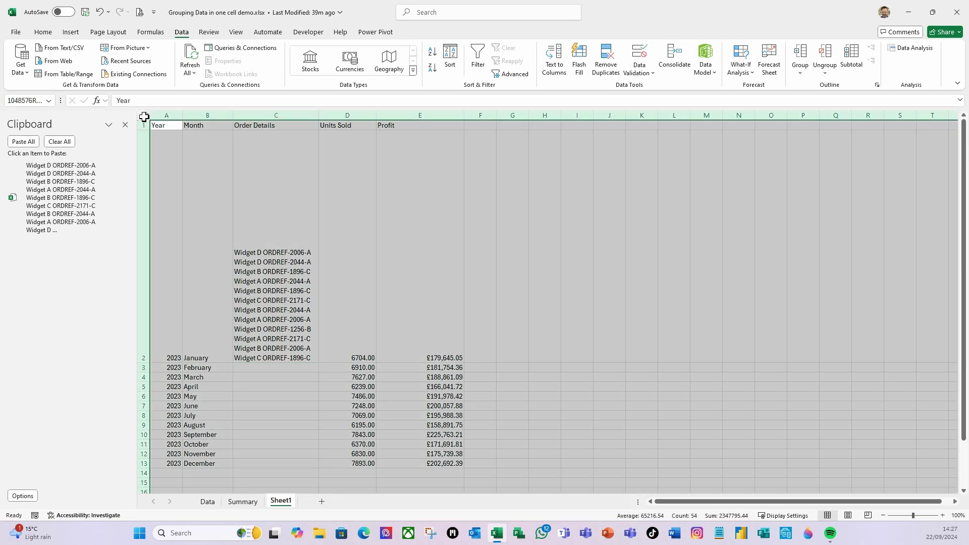
- Top-align every cell on Sheet1, then select the January Order Details cell (C2)
click(145, 115)
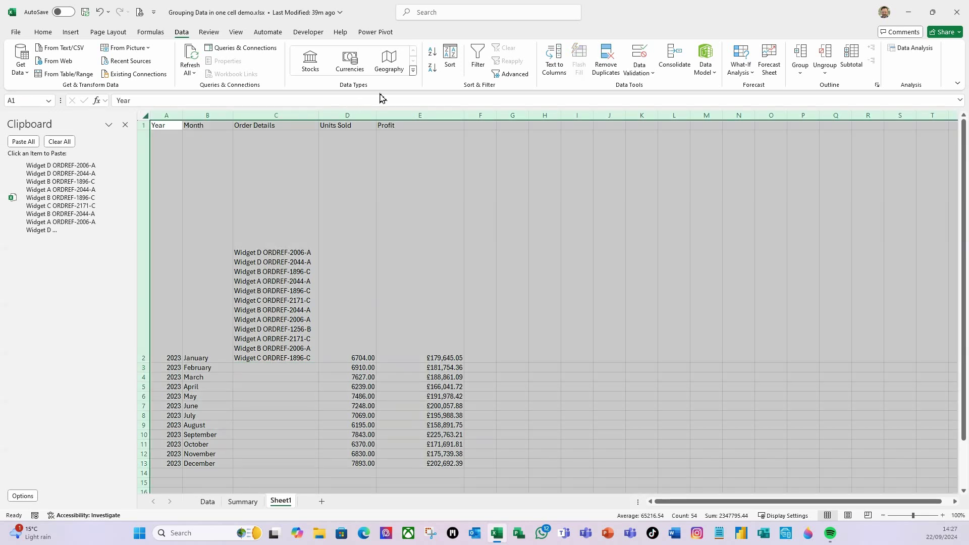
click(43, 33)
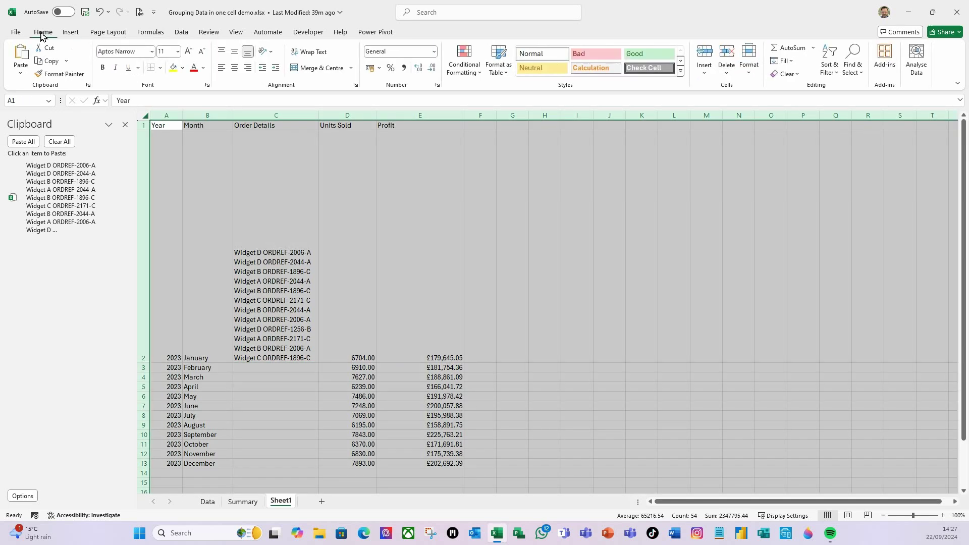
click(222, 52)
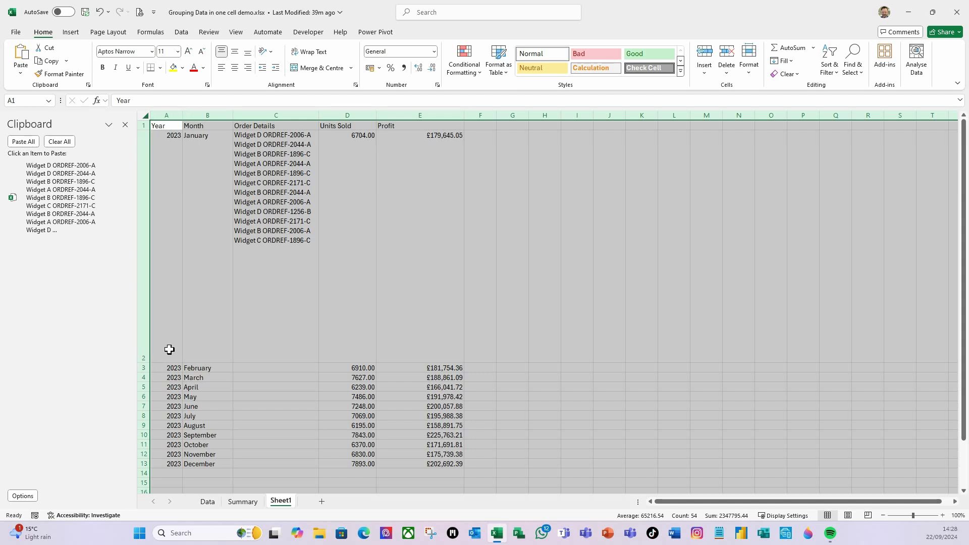
click(206, 328)
click(255, 268)
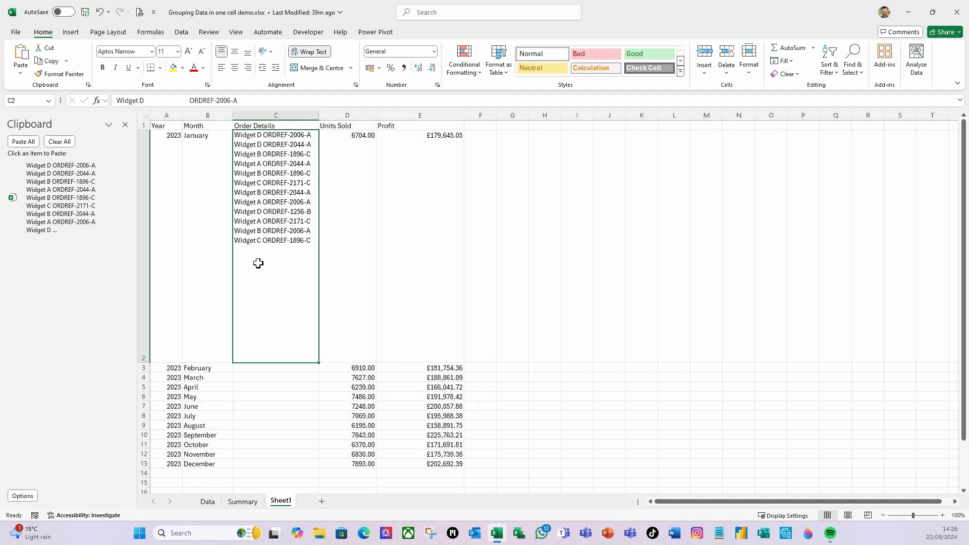
- Reduce the January row's height to fit its order list, then clear all items from the Office Clipboard
drag(144, 362, 170, 254)
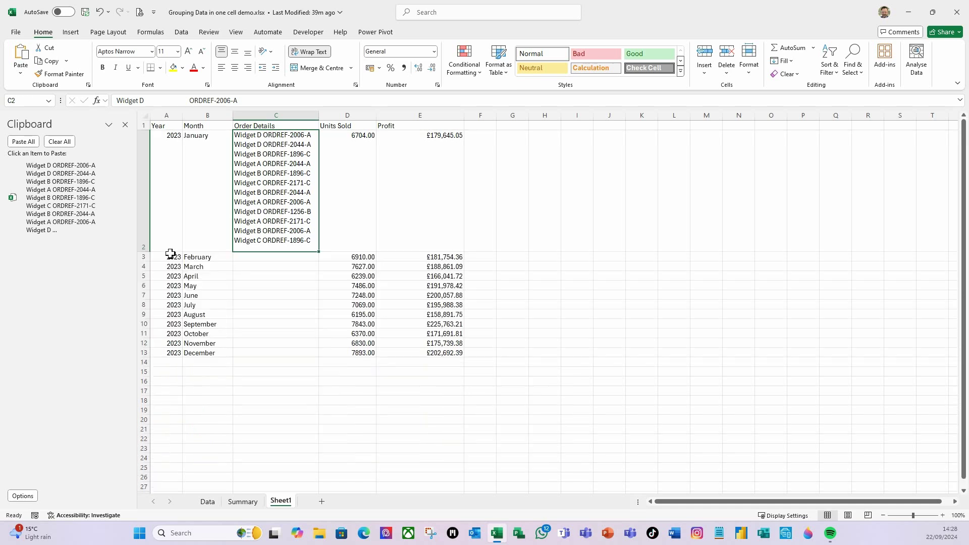
click(350, 306)
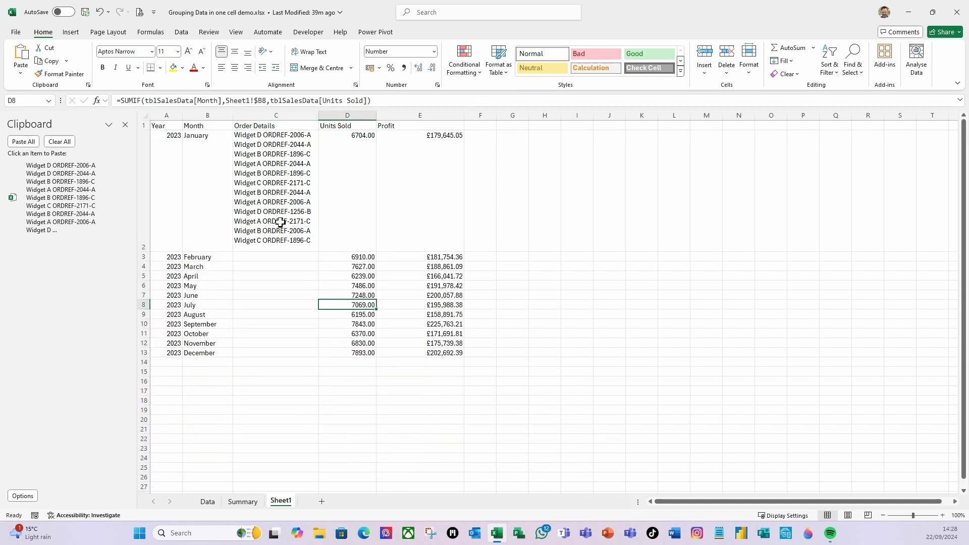
mouse_move(103, 184)
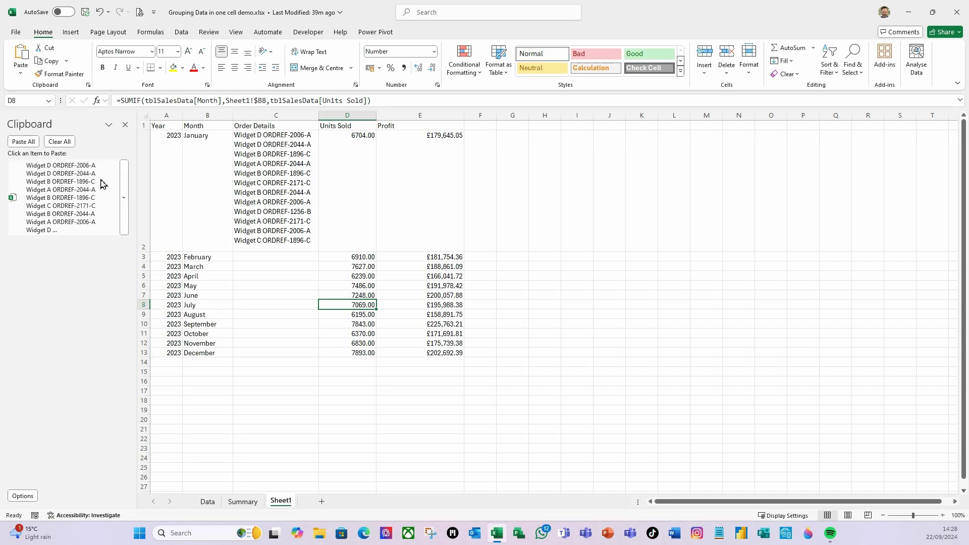
click(60, 143)
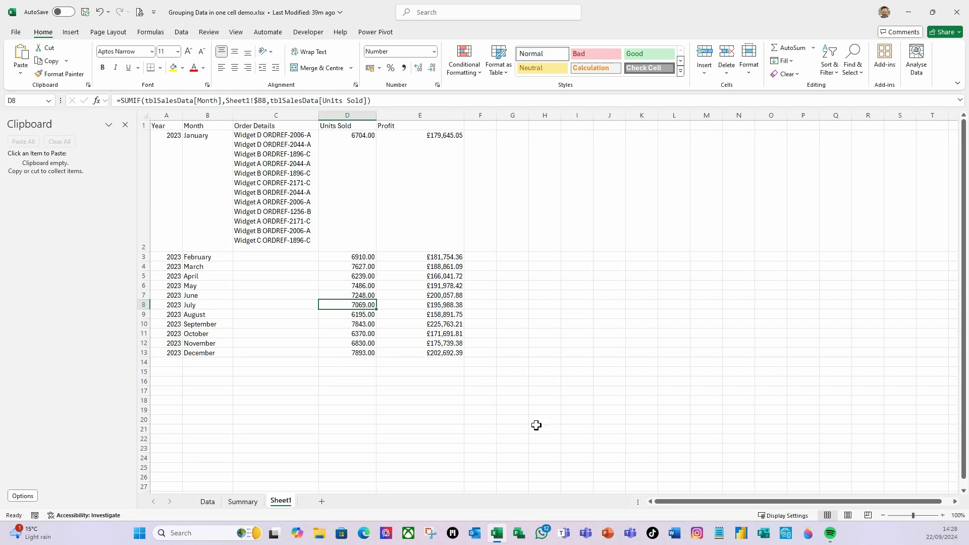
- Filter the Month column of the sales table on the Data sheet to February only
click(217, 503)
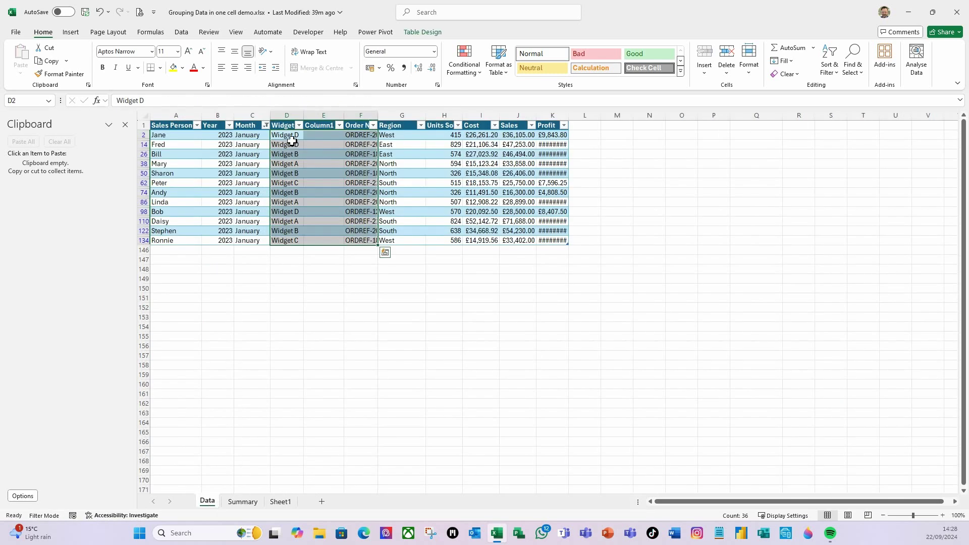
click(266, 126)
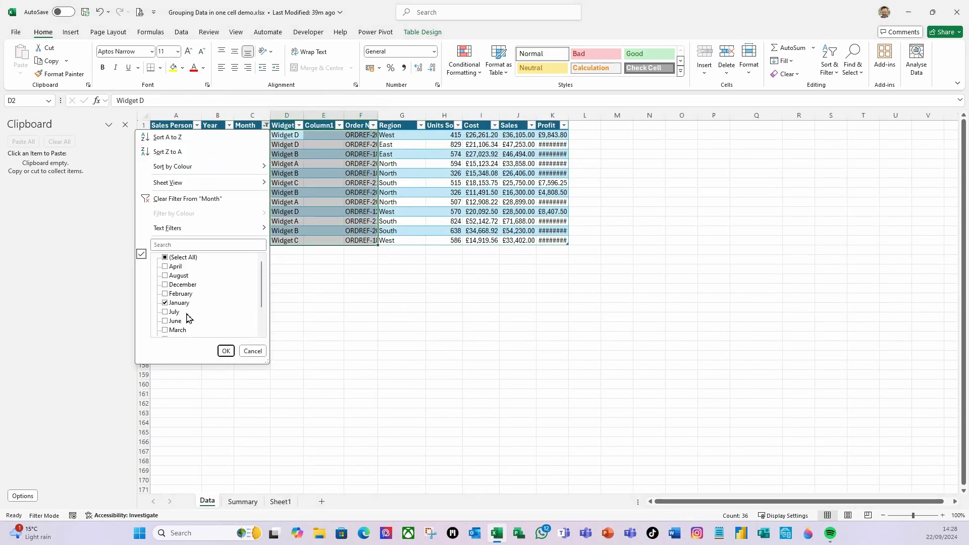
click(166, 294)
click(170, 303)
click(226, 350)
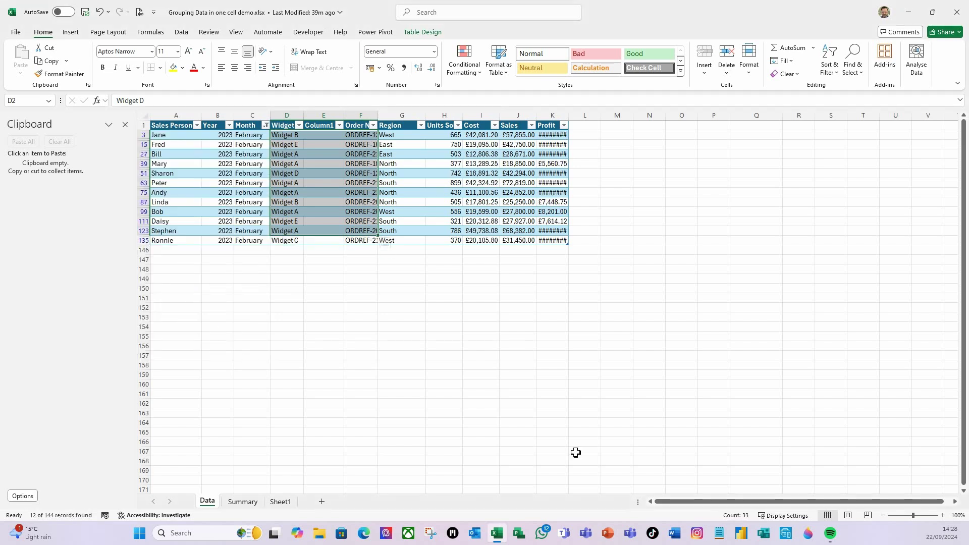
- Copy the February Widget, spacer and Order Number cells and paste them all inside Sheet1's C3 via the Office Clipboard
drag(285, 137, 356, 233)
key(ctrl+c)
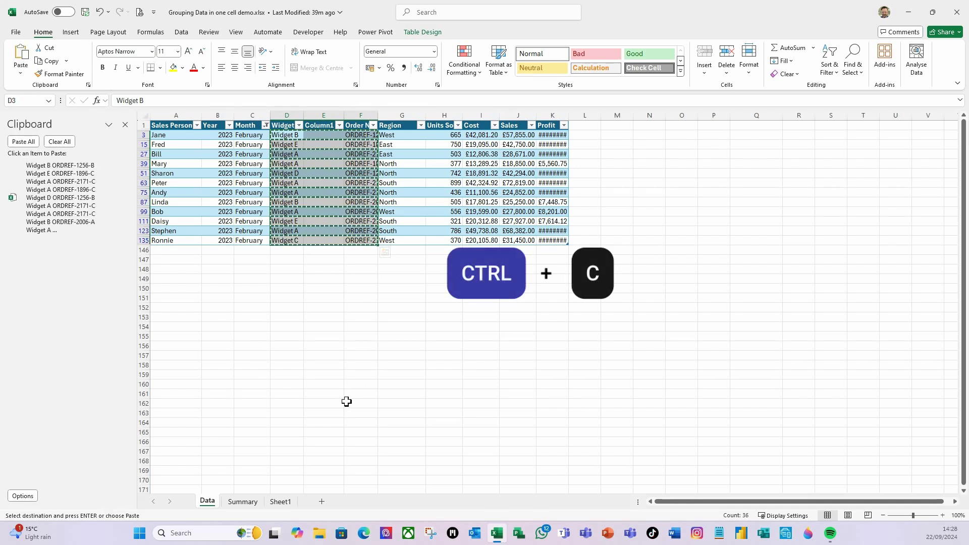
click(279, 501)
click(253, 260)
key(F2)
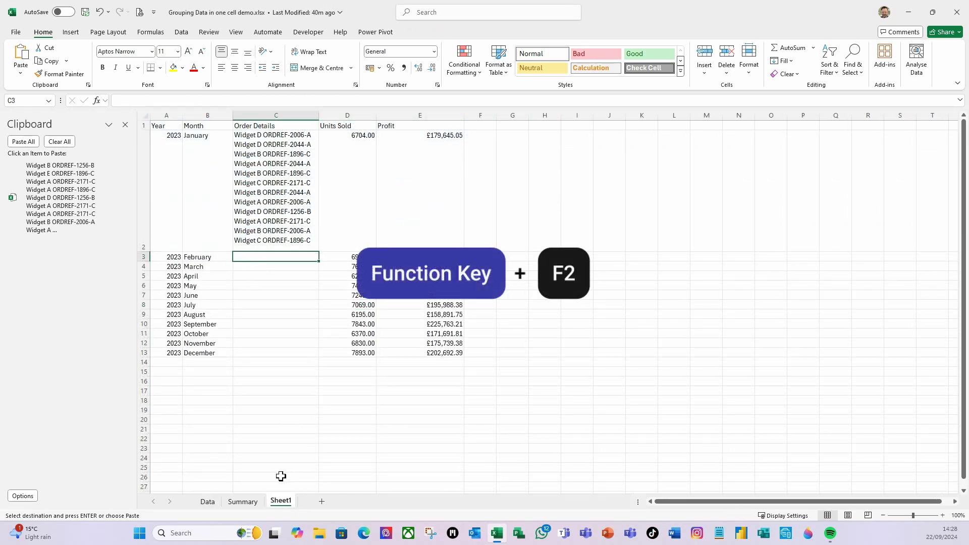
click(22, 142)
key(Return)
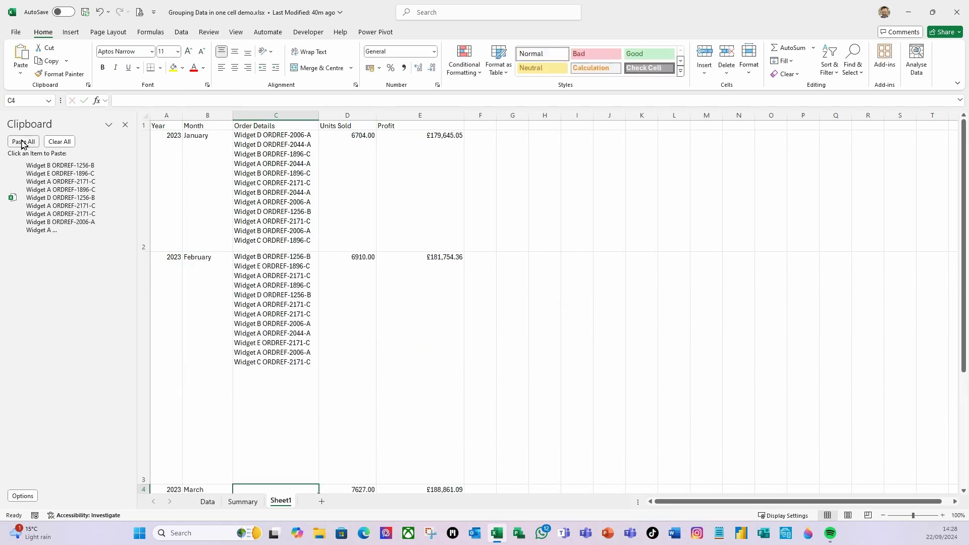
- Reduce the February row's height to fit its order list, then select the March Order Details cell (C4)
click(307, 435)
drag(143, 485, 144, 376)
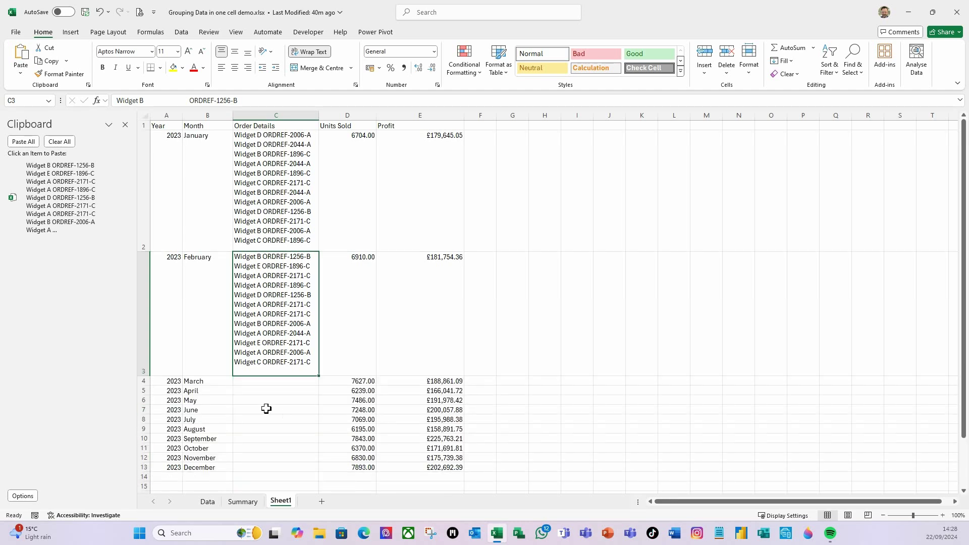
click(263, 381)
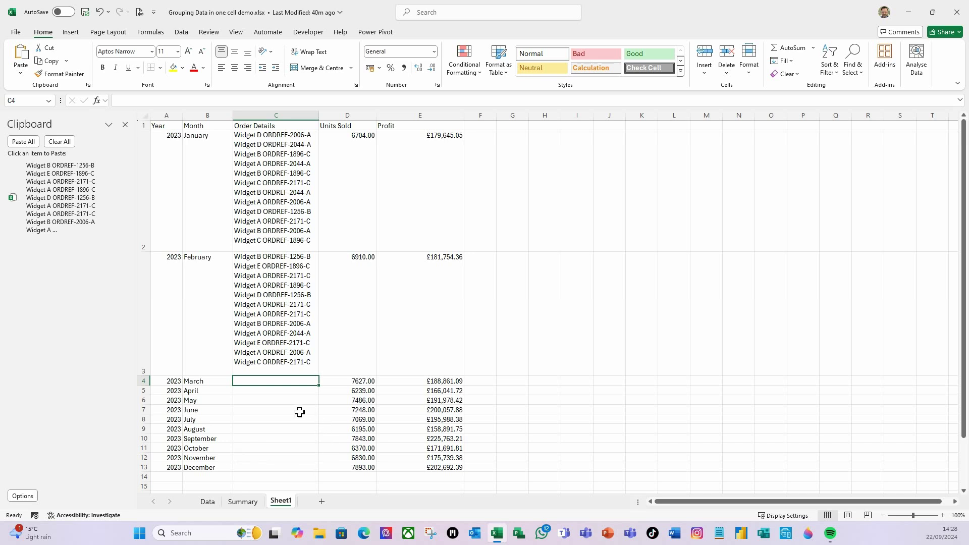
- Filter the Month column of the sales table on the Data sheet to March only
click(207, 501)
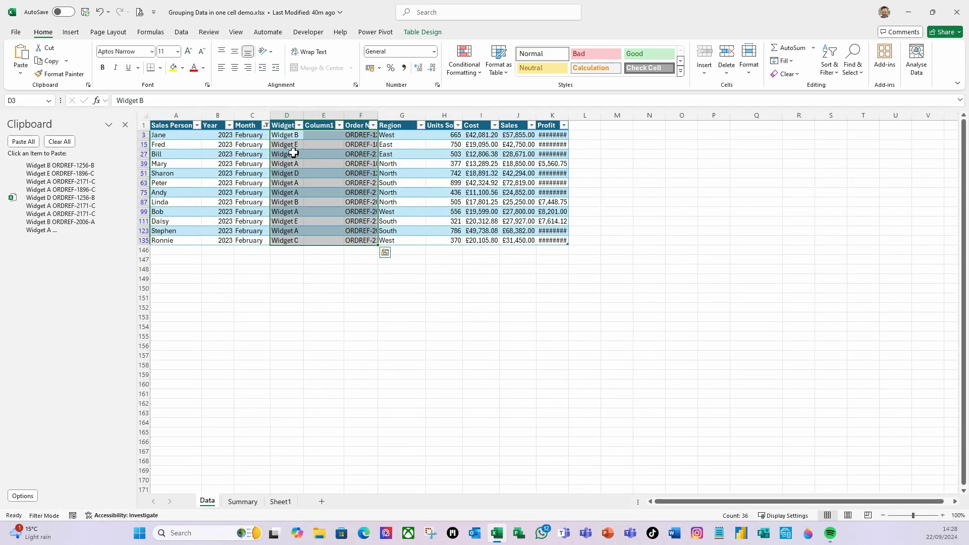
click(265, 134)
click(267, 126)
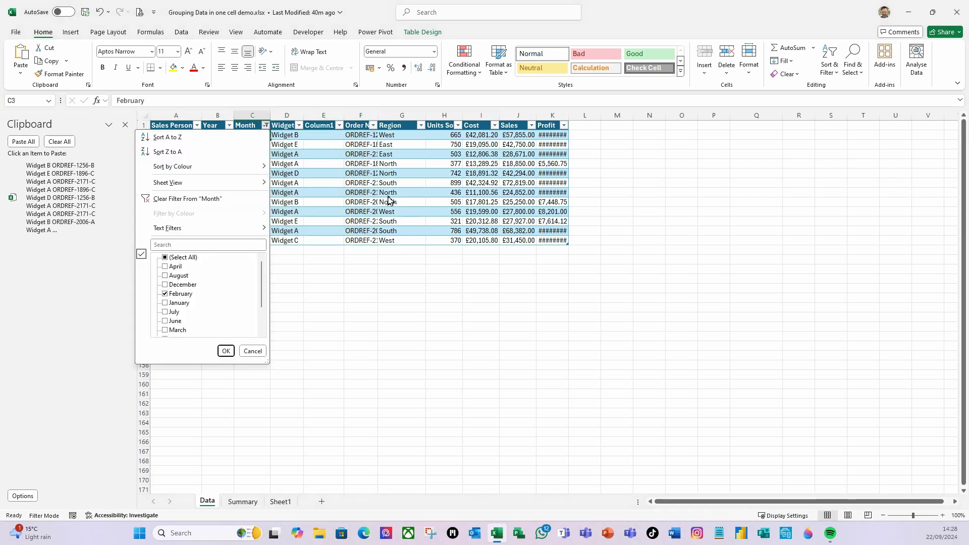
click(165, 294)
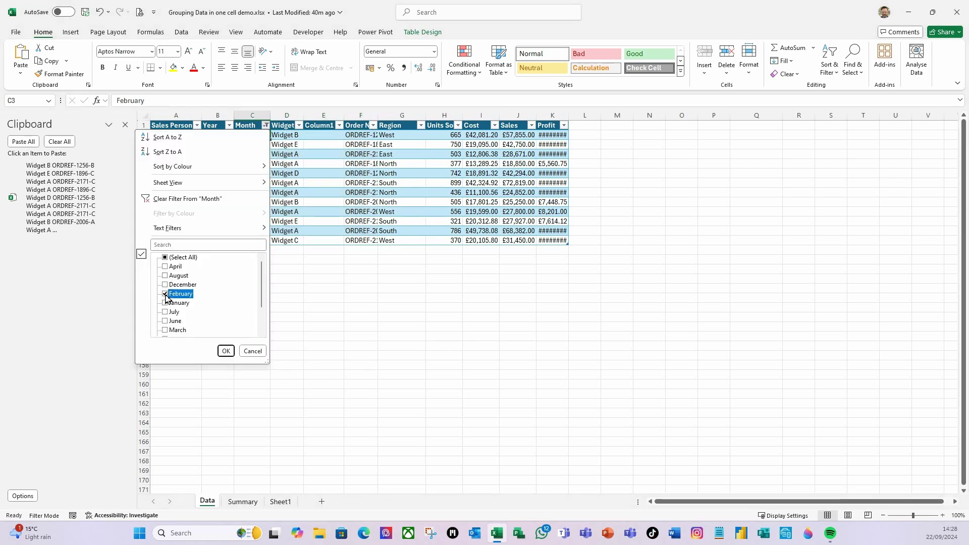
click(164, 330)
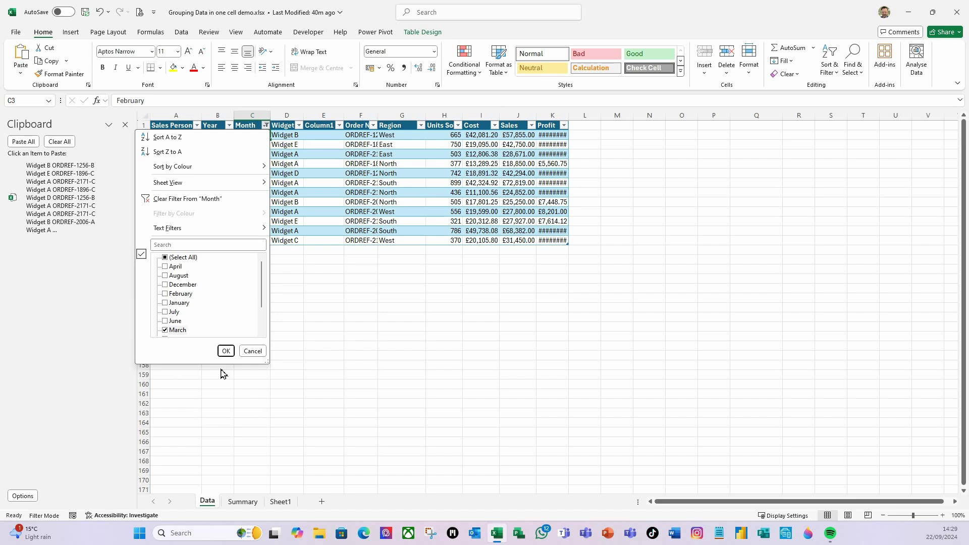
click(226, 352)
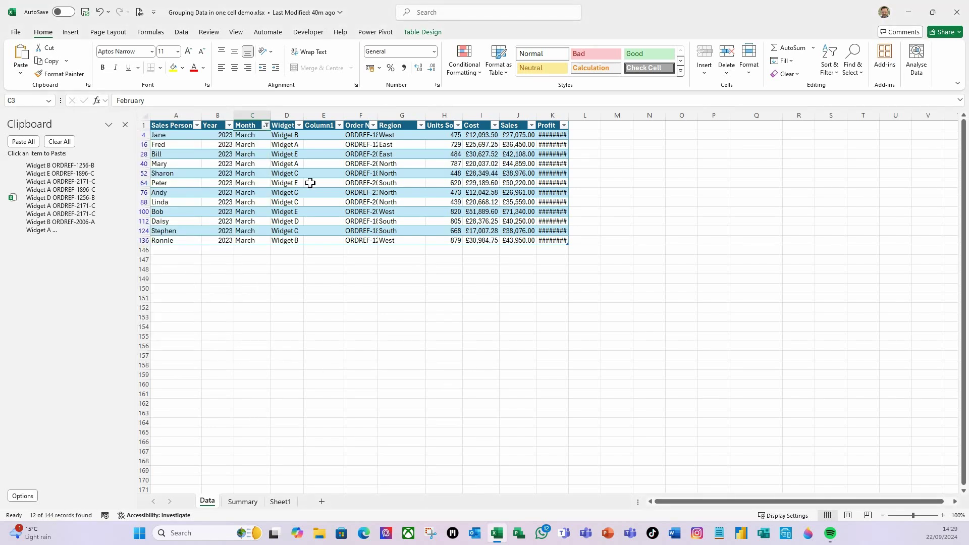
- Copy the March Widget, spacer and Order Number cells, clearing the Office Clipboard and recopying so they are its only item
drag(291, 137, 355, 243)
key(ctrl+c)
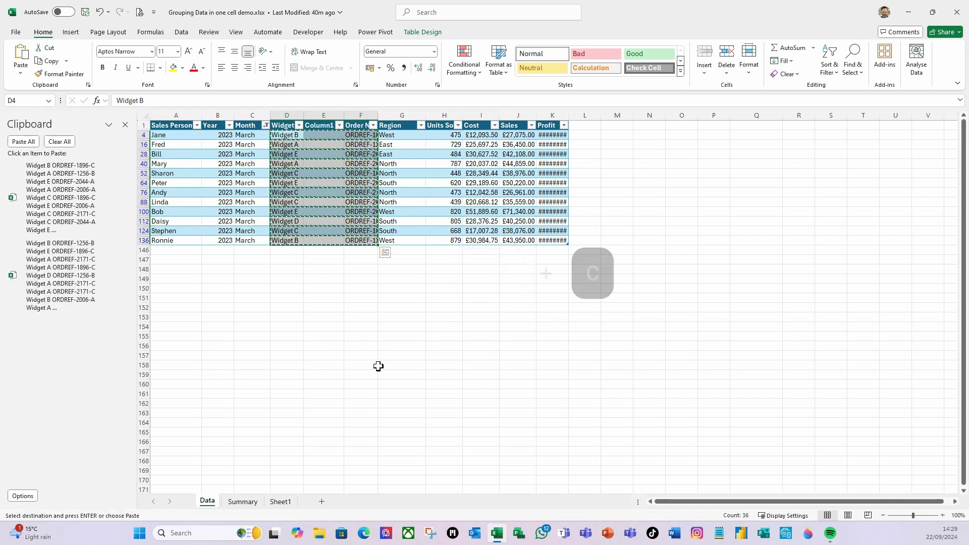
click(281, 502)
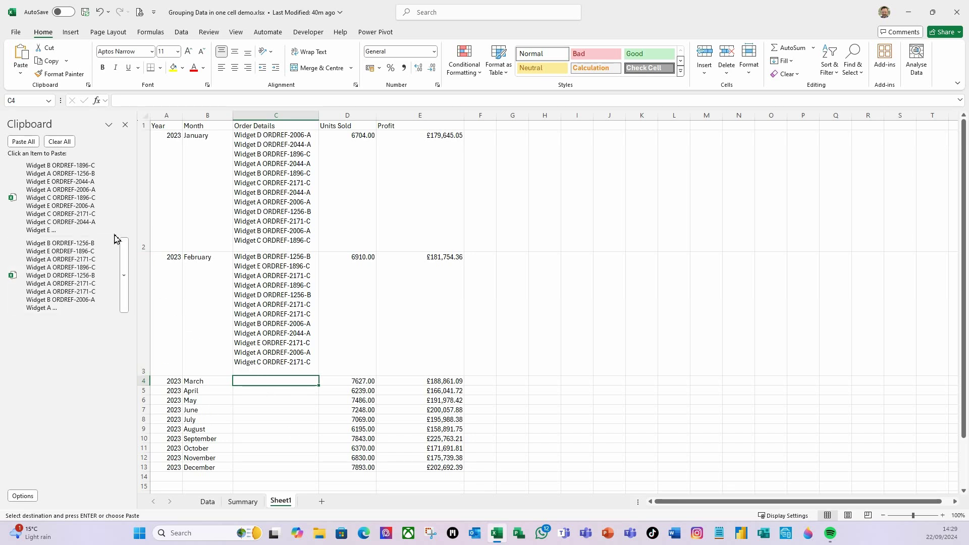
mouse_move(121, 204)
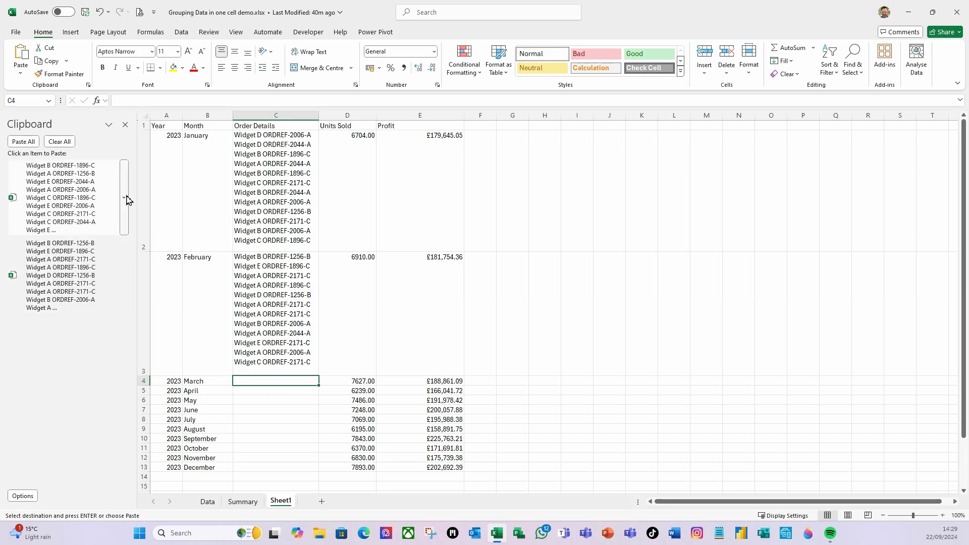
click(59, 141)
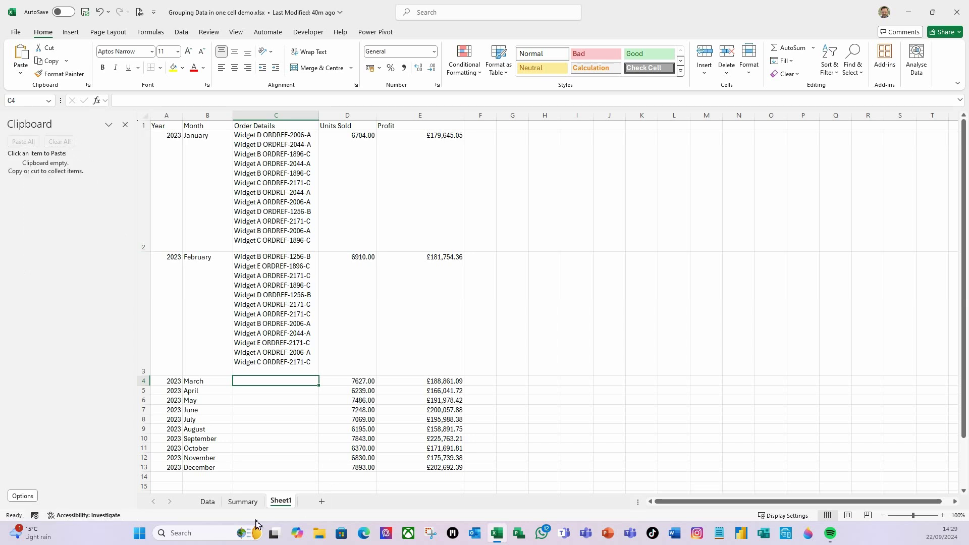
click(207, 502)
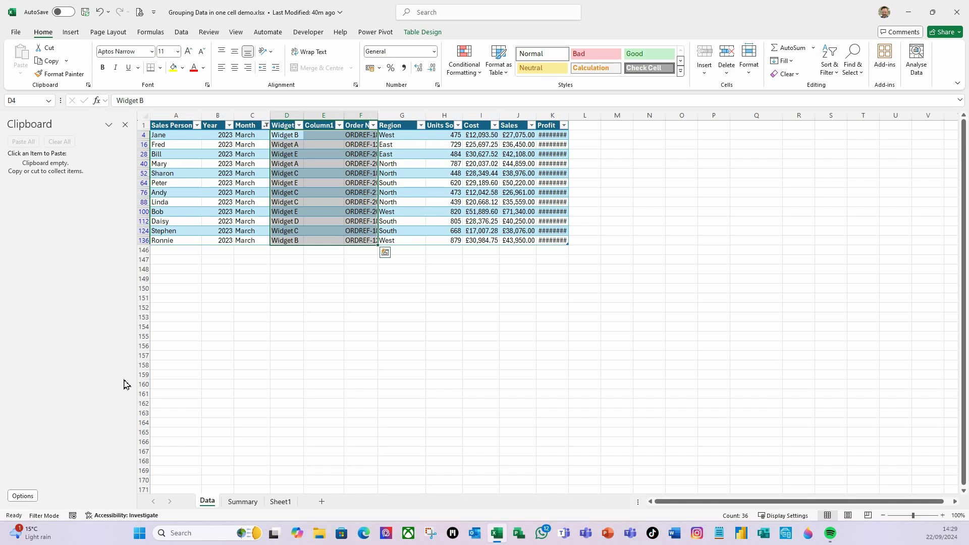
key(ctrl+c)
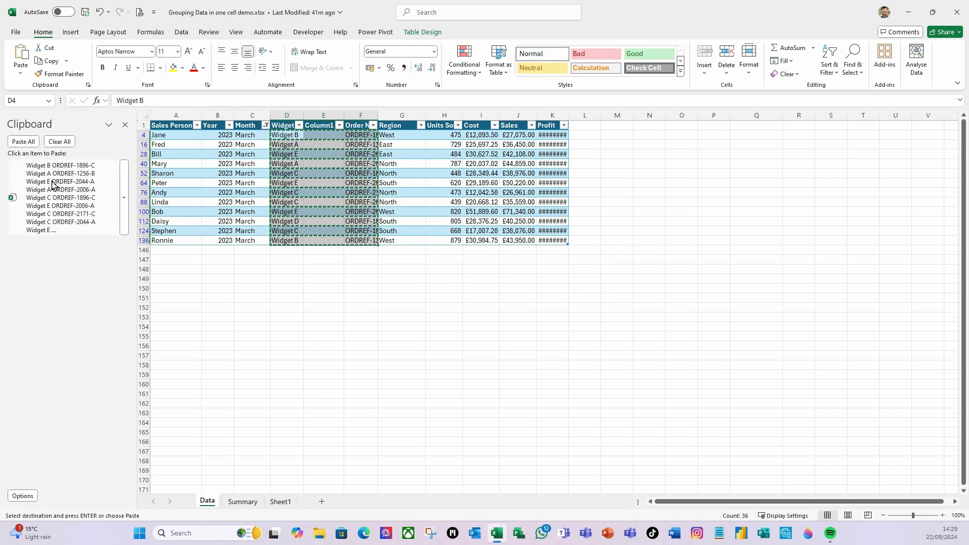
- Paste the March clipboard item inside Sheet1's C4 as text and reduce the row's height to fit the list
click(282, 502)
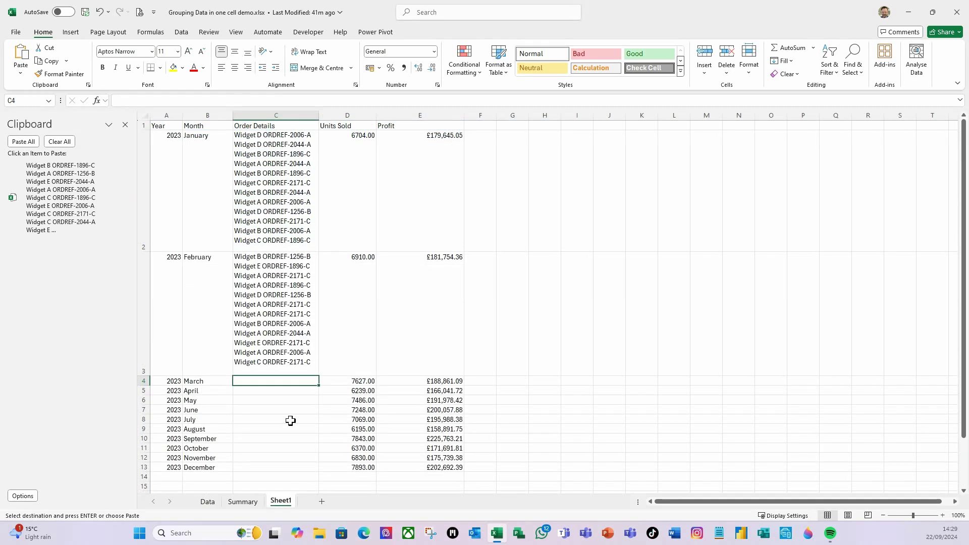
key(F2)
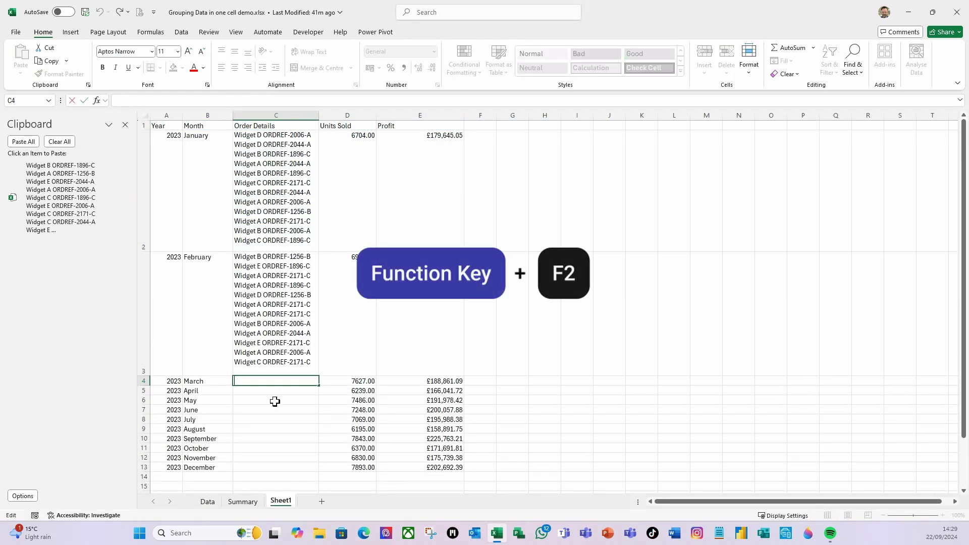
click(23, 142)
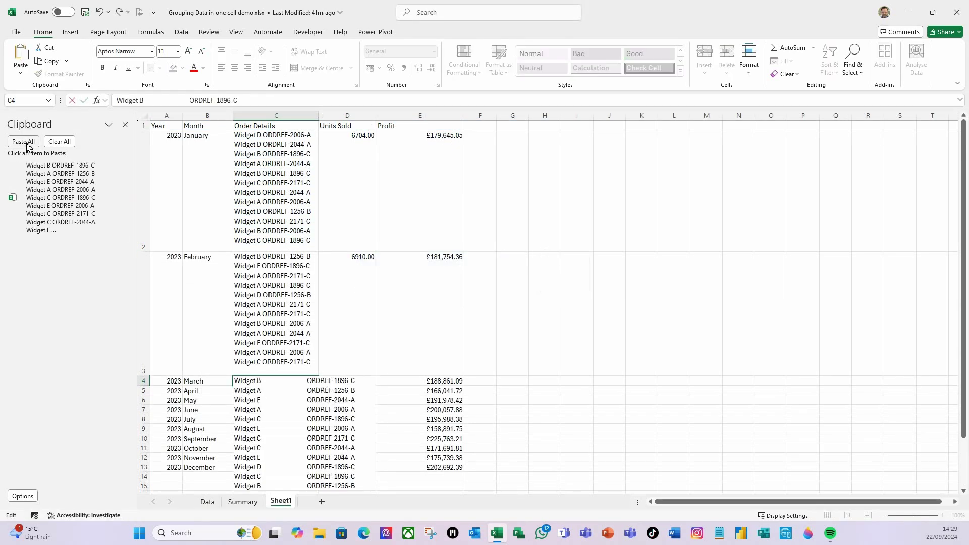
key(Return)
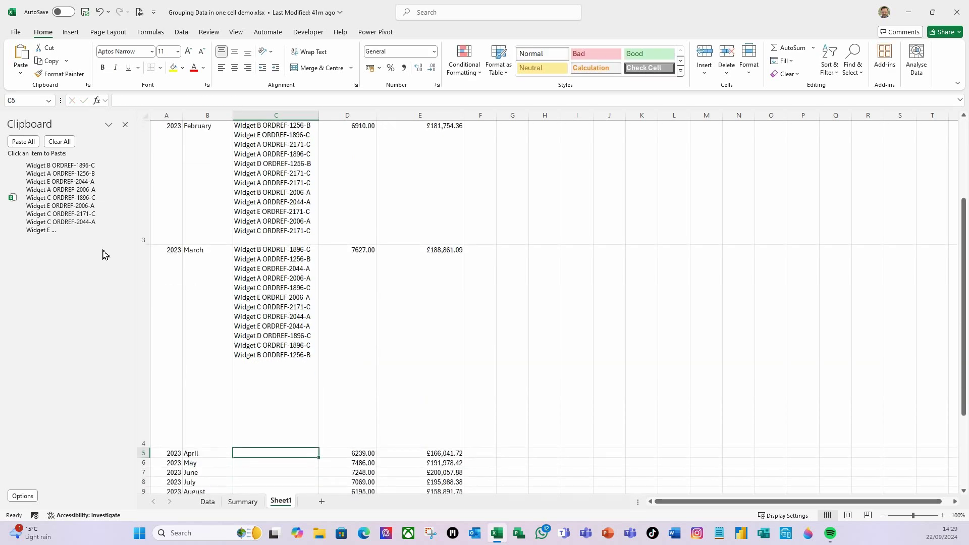
drag(145, 447, 155, 365)
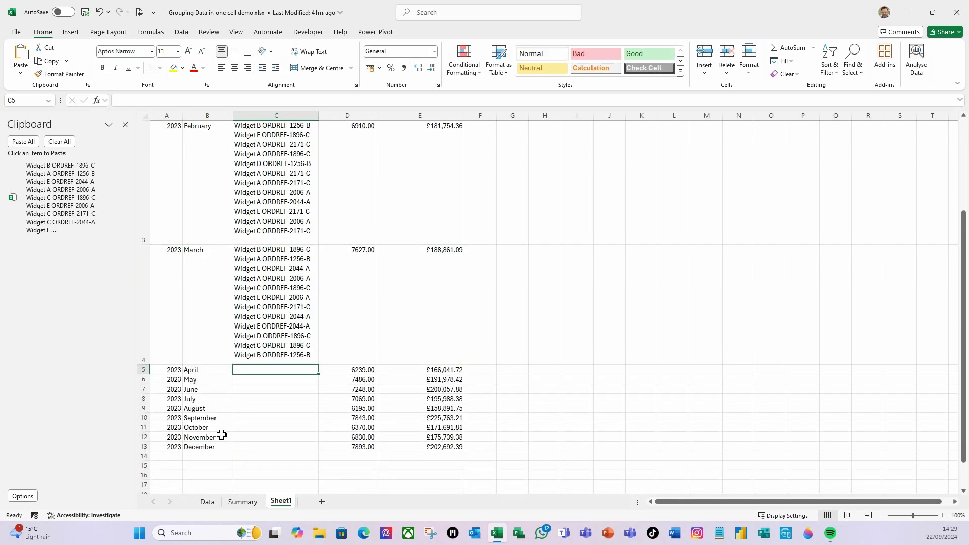
- Copy the whole summary (A1:E13) to H1 with its formulas pasted as values, then select the copied January profit cell (L2)
scroll(226, 463, up, 2)
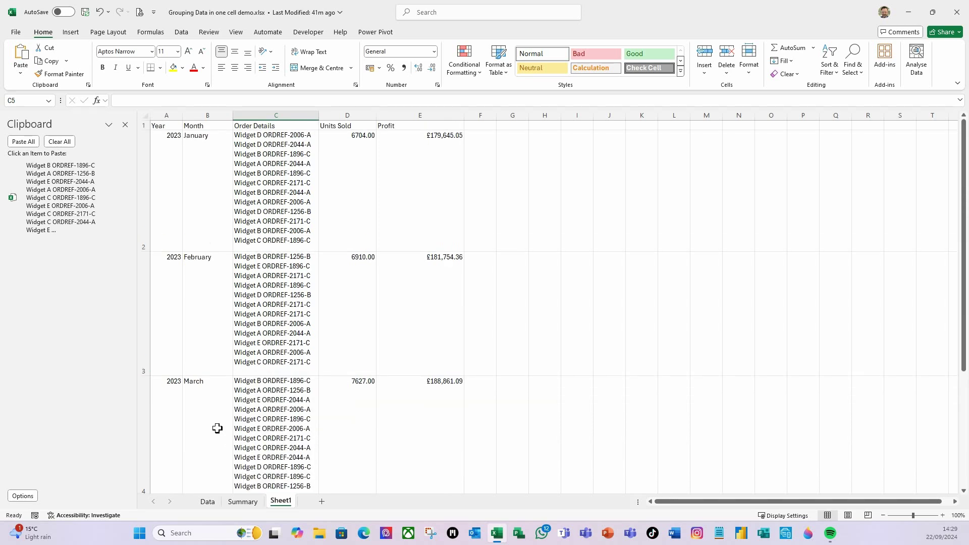
drag(164, 125, 429, 449)
key(ctrl+c)
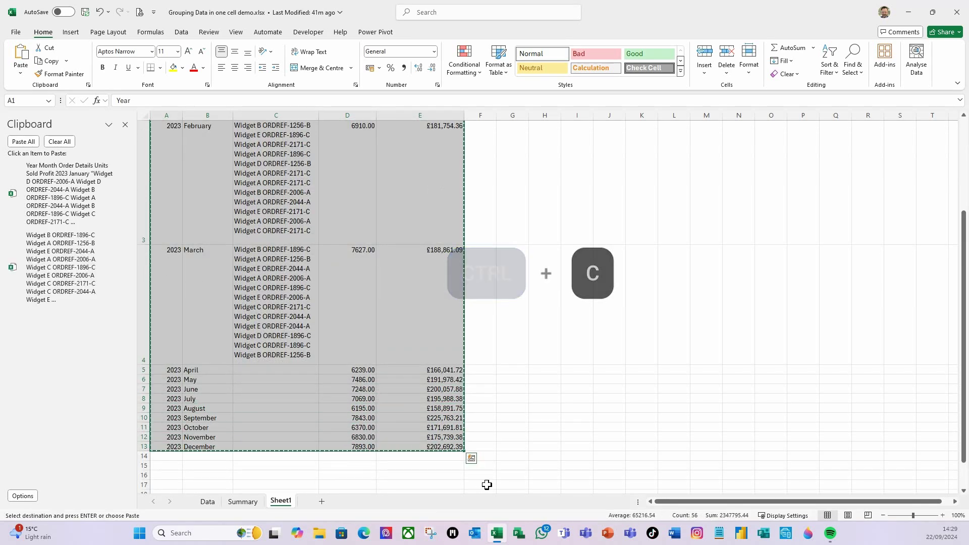
scroll(654, 279, up, 2)
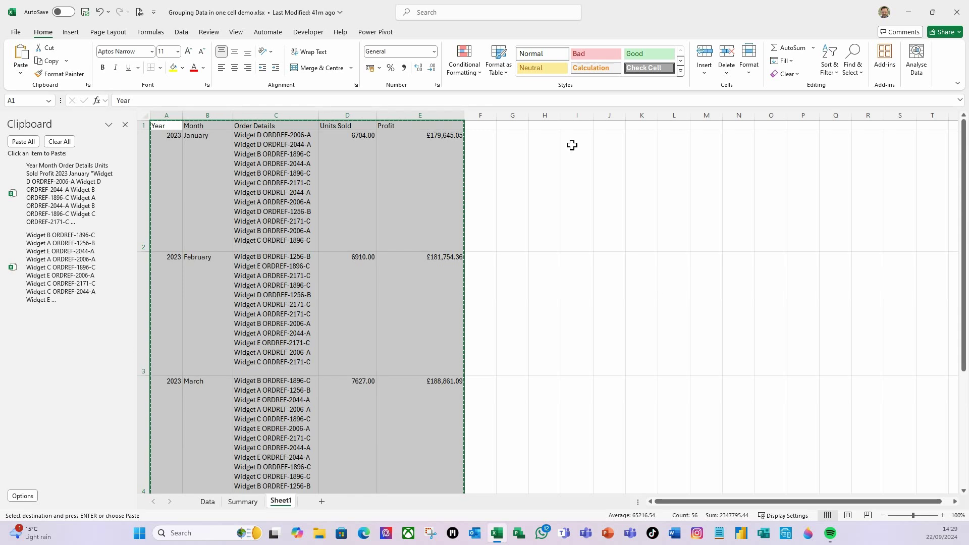
click(542, 130)
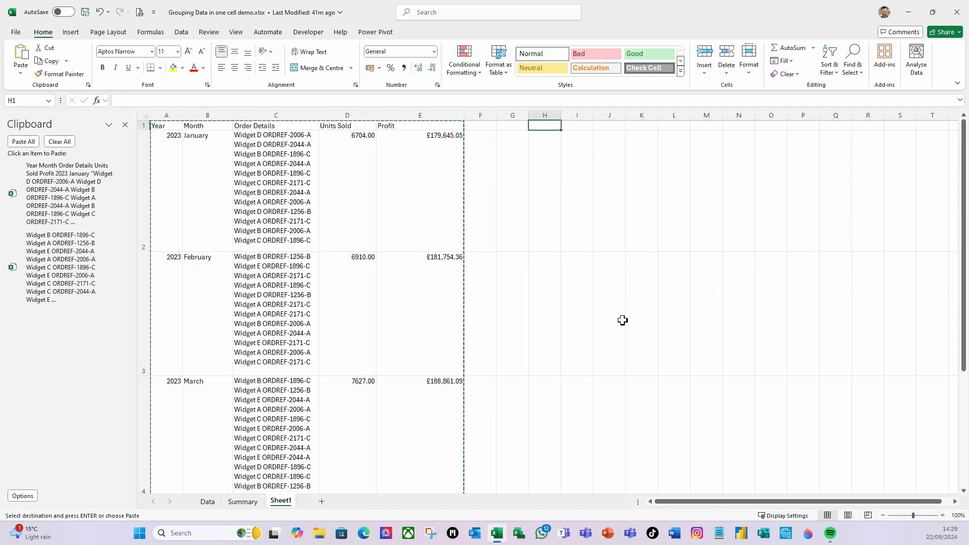
key(ctrl+v)
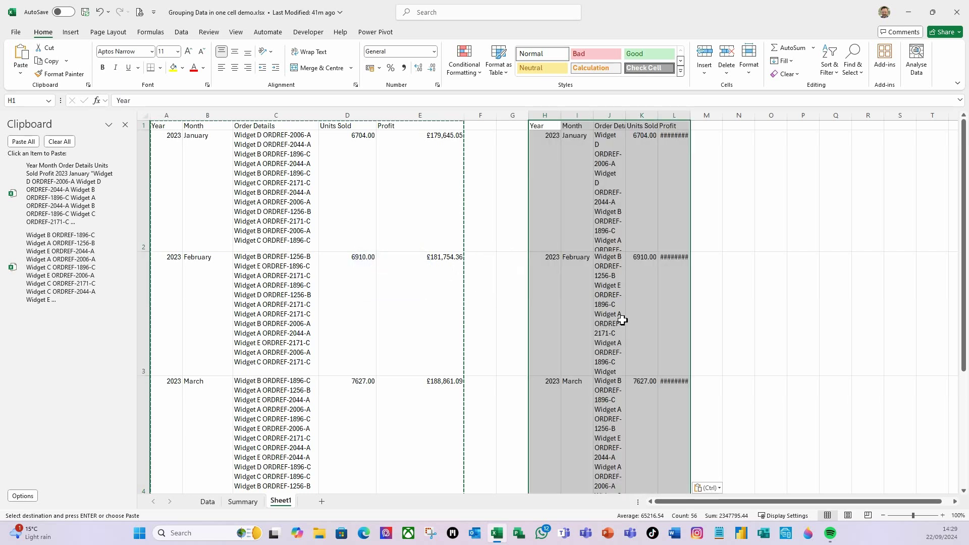
key(ctrl+shift+v)
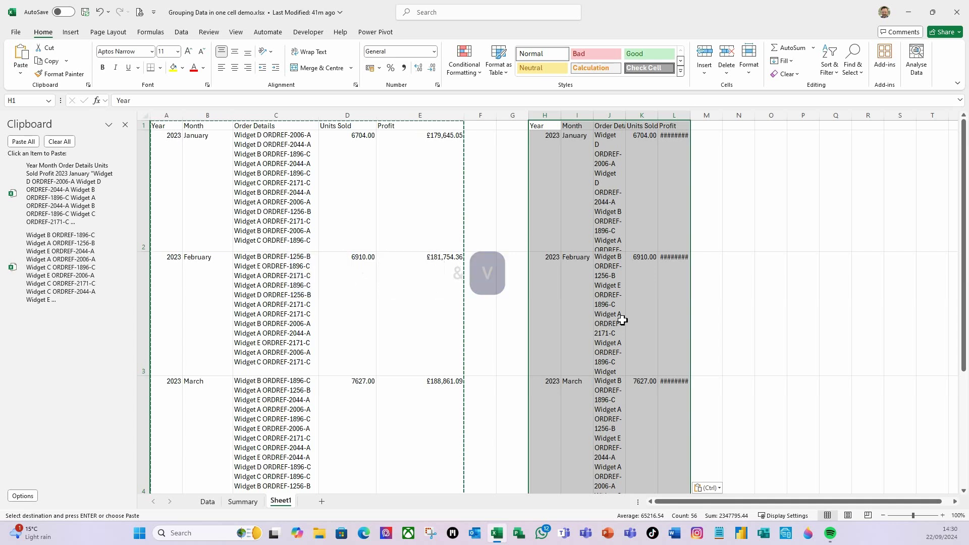
click(671, 150)
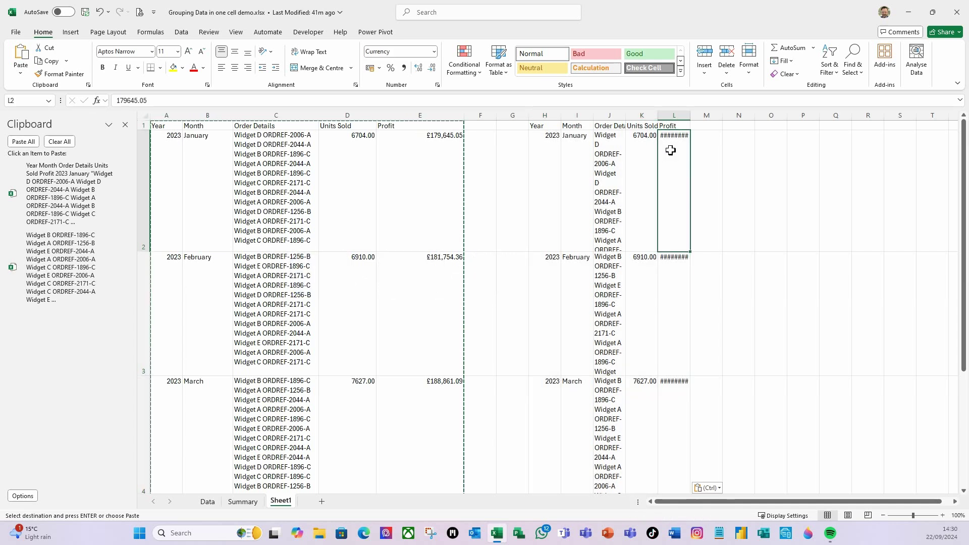
- Widen the Order Details (J) and Profit (L) columns of the copied summary until their contents fit
click(628, 160)
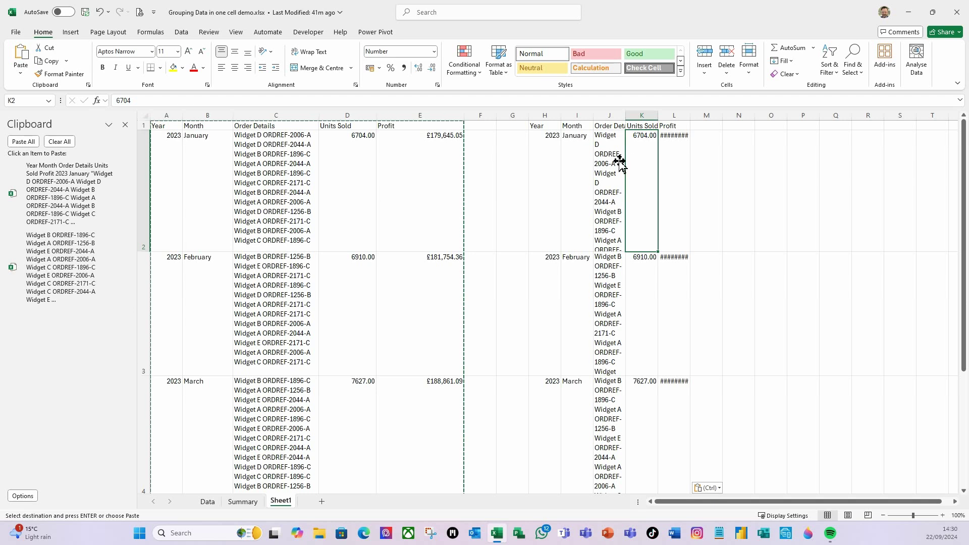
drag(625, 115, 690, 120)
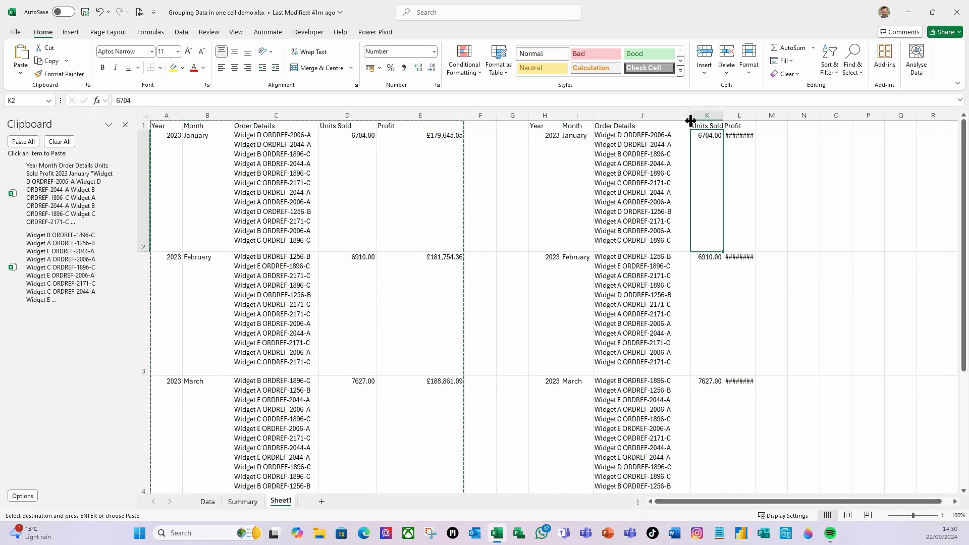
drag(757, 117, 771, 124)
- Delete the copied summary's data in H2:L13, keeping its header row, and close the Clipboard pane
click(541, 218)
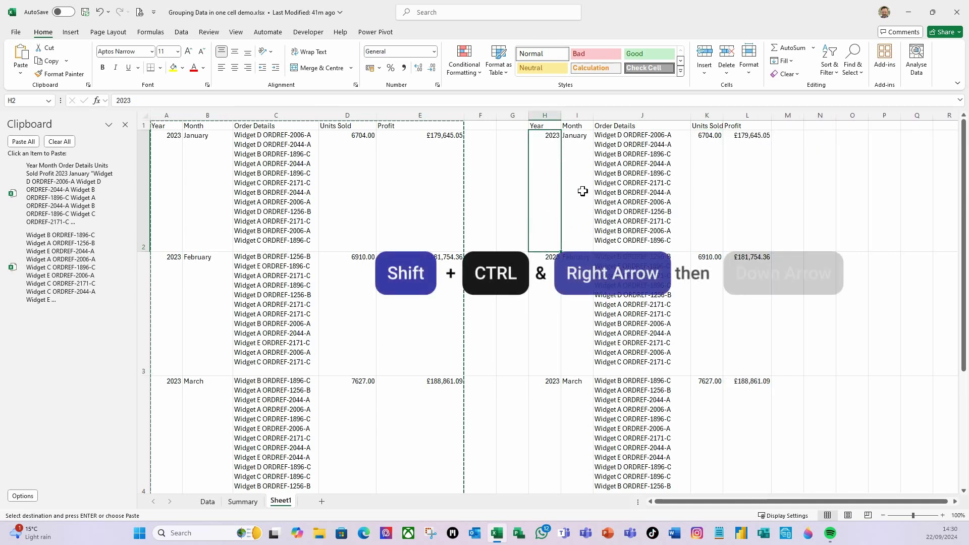
key(ctrl+shift+Right)
key(ctrl+shift+Down)
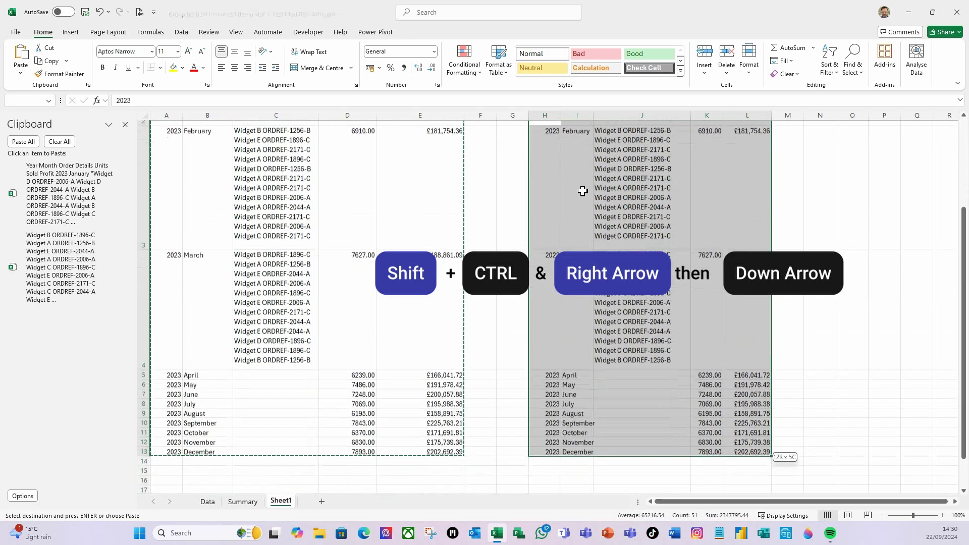
key(Delete)
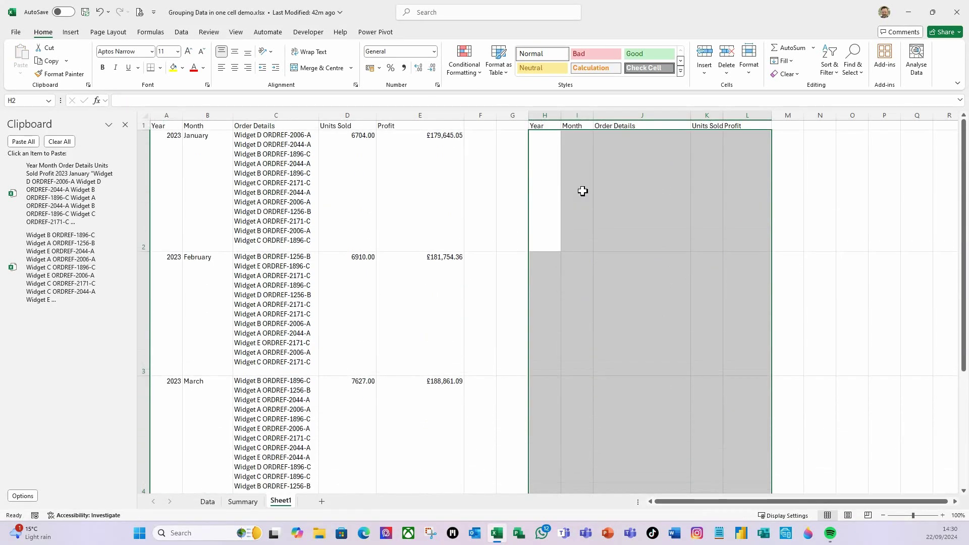
click(522, 179)
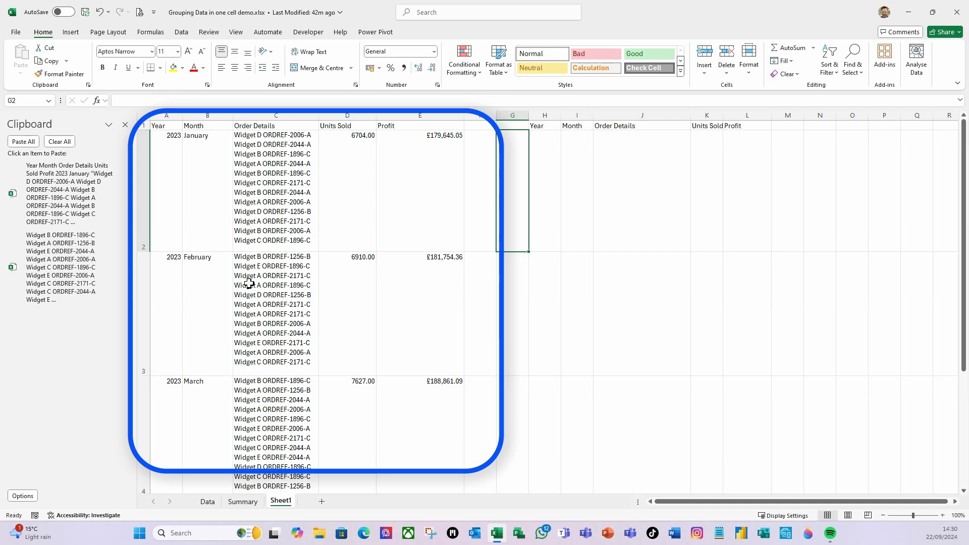
click(126, 124)
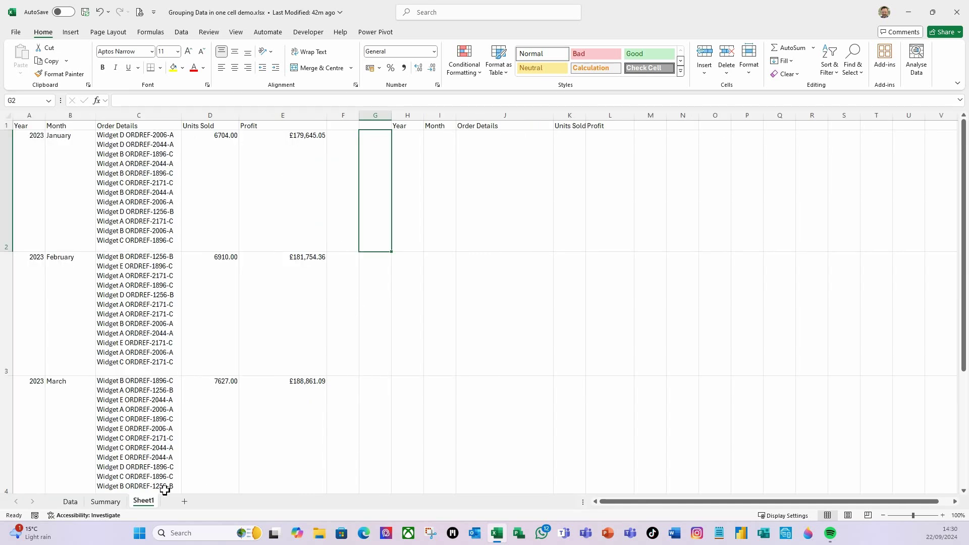
- Clear the March filter from the sales table on the Data sheet
click(71, 501)
click(129, 223)
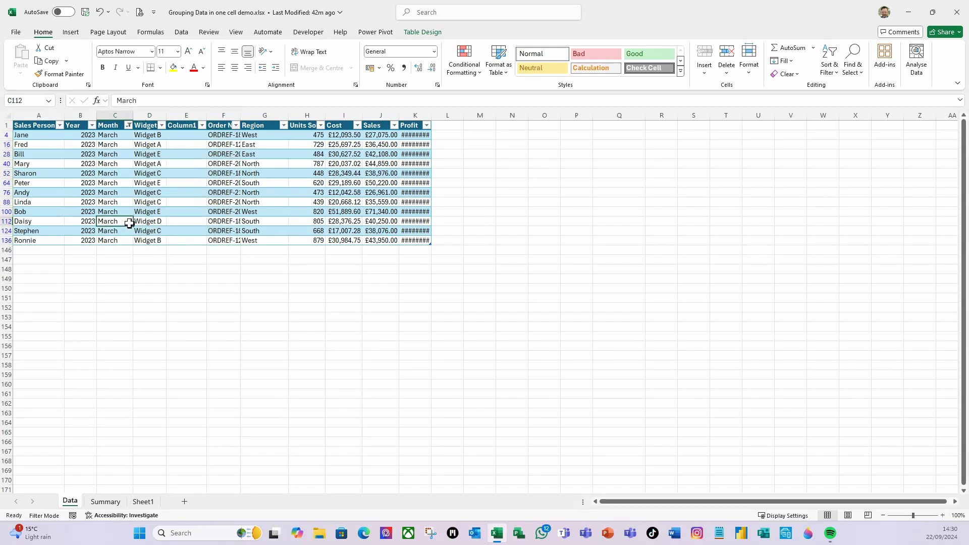
click(185, 135)
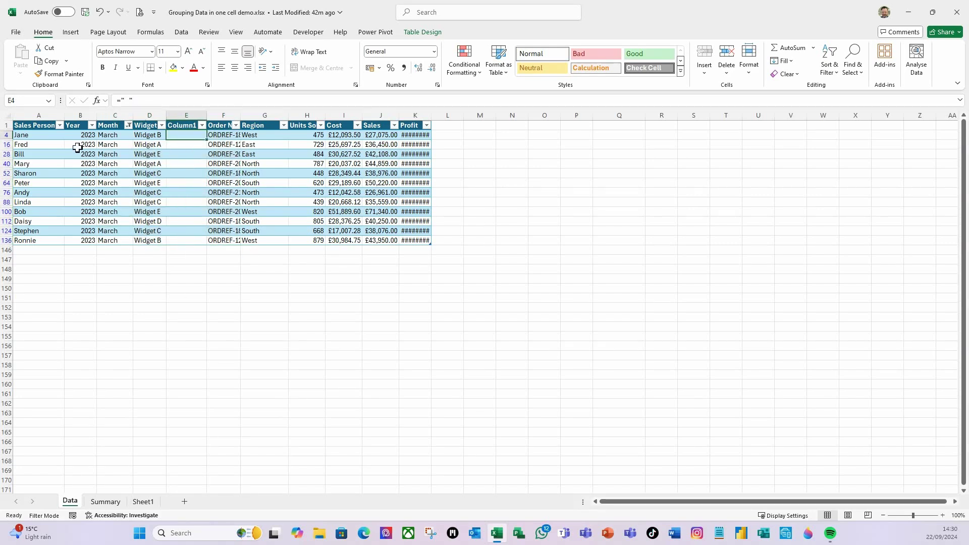
click(83, 164)
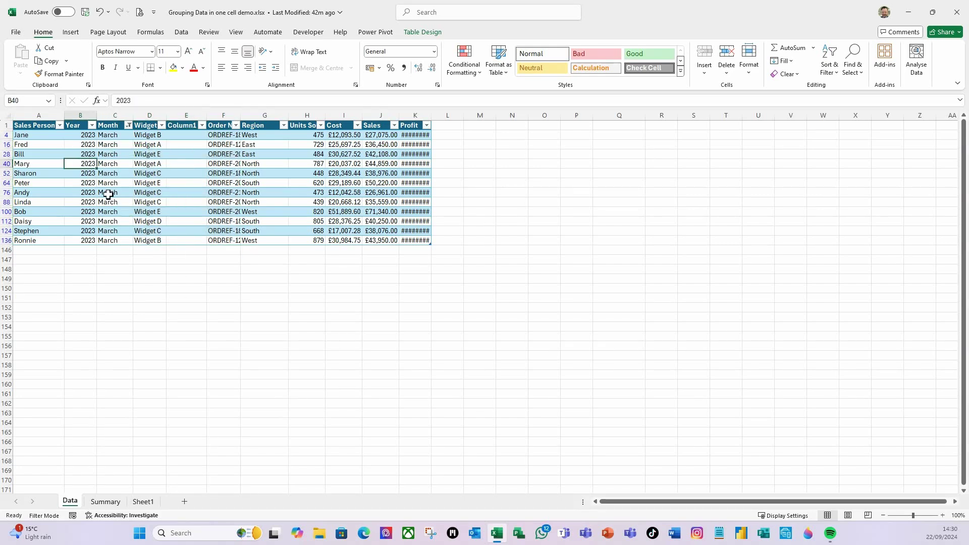
click(181, 33)
click(514, 52)
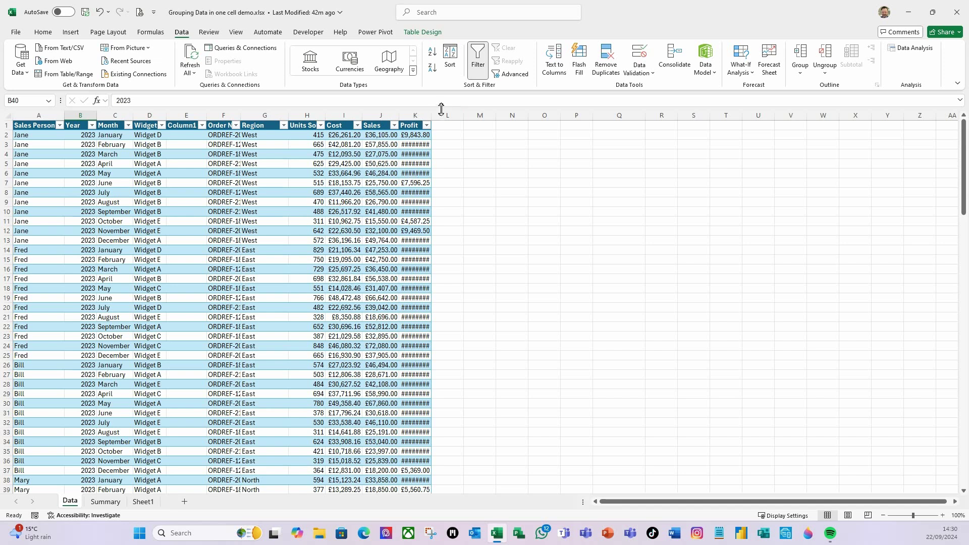
- Widen the sales table's Profit column and autofit the Order Number column so their contents show in full
drag(433, 116, 452, 117)
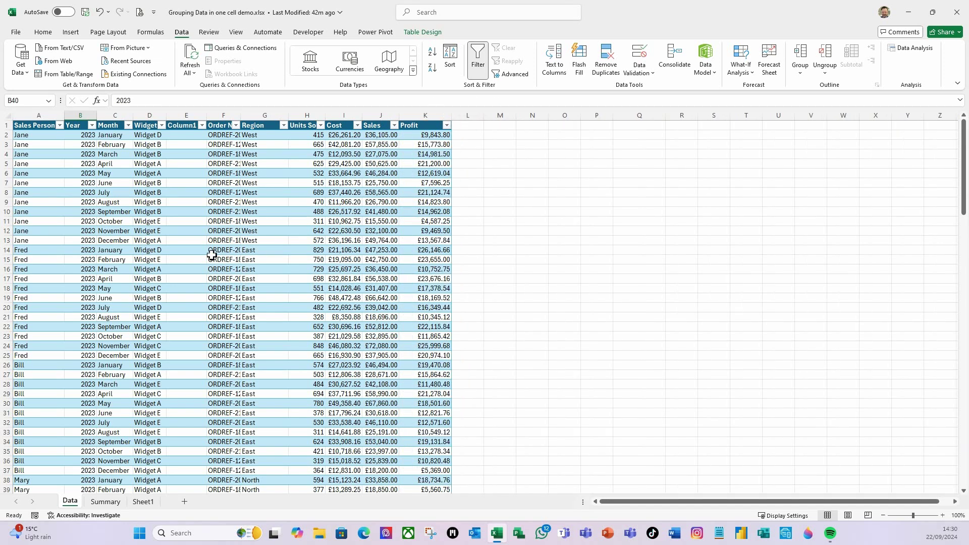
double_click(241, 115)
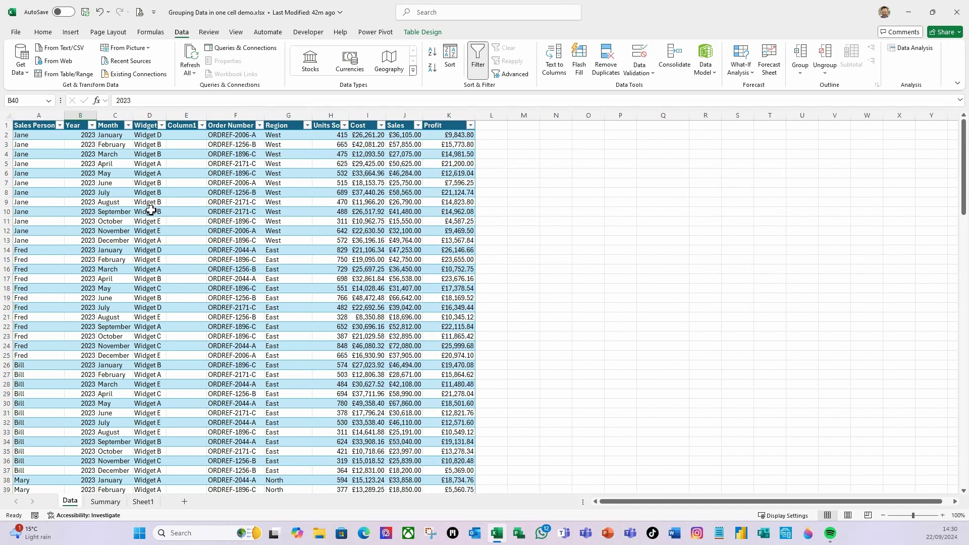
scroll(131, 343, down, 2)
scroll(135, 353, up, 2)
- Load the sales table into the Power Query Editor as a query from the table
click(77, 194)
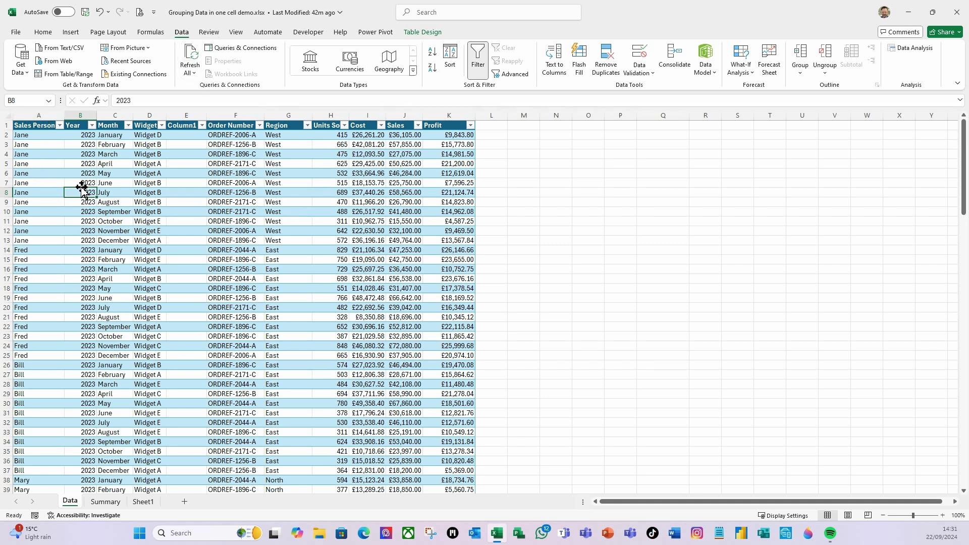
click(76, 75)
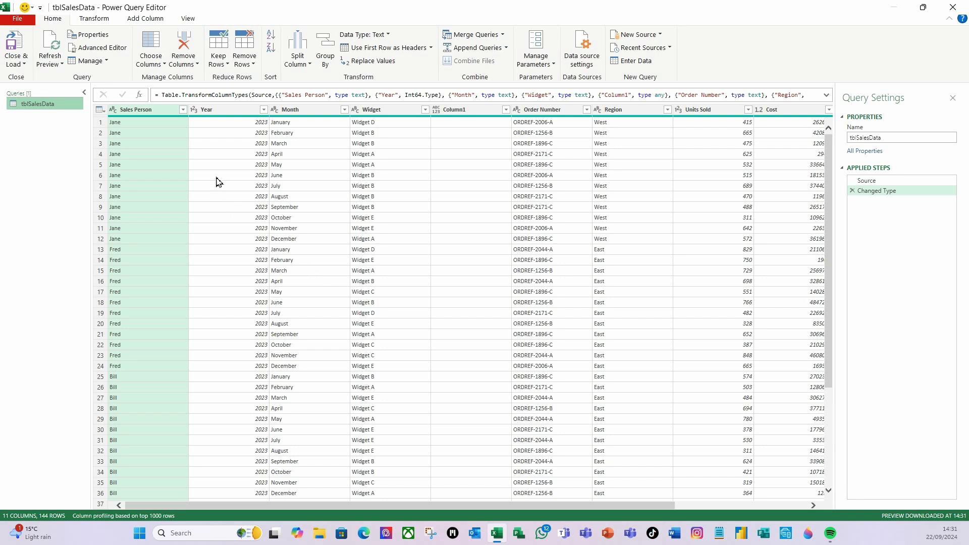
click(234, 110)
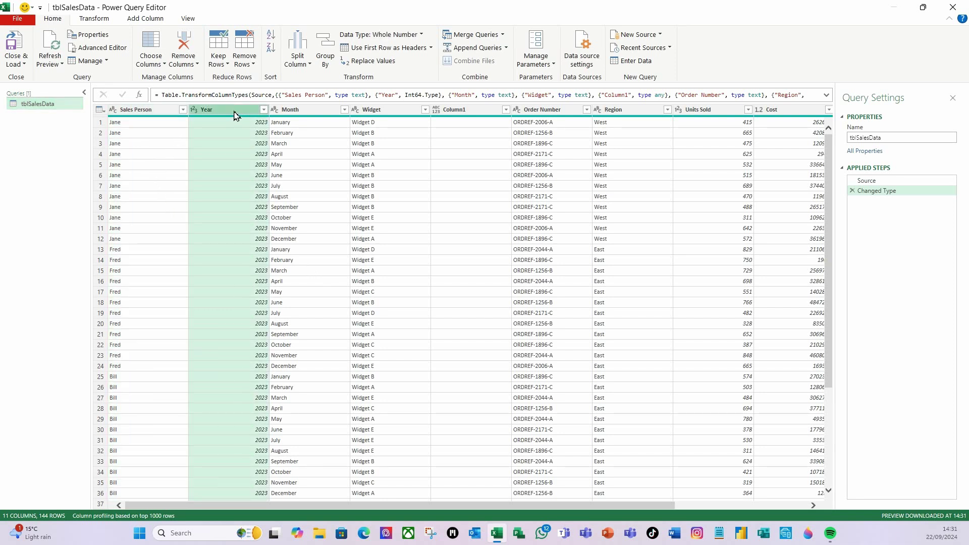
ctrl+click(301, 145)
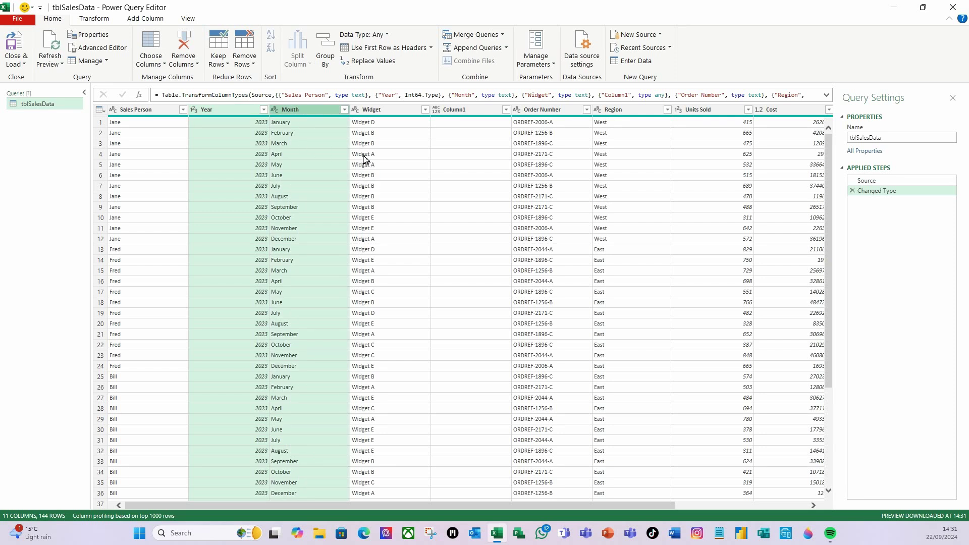
click(372, 133)
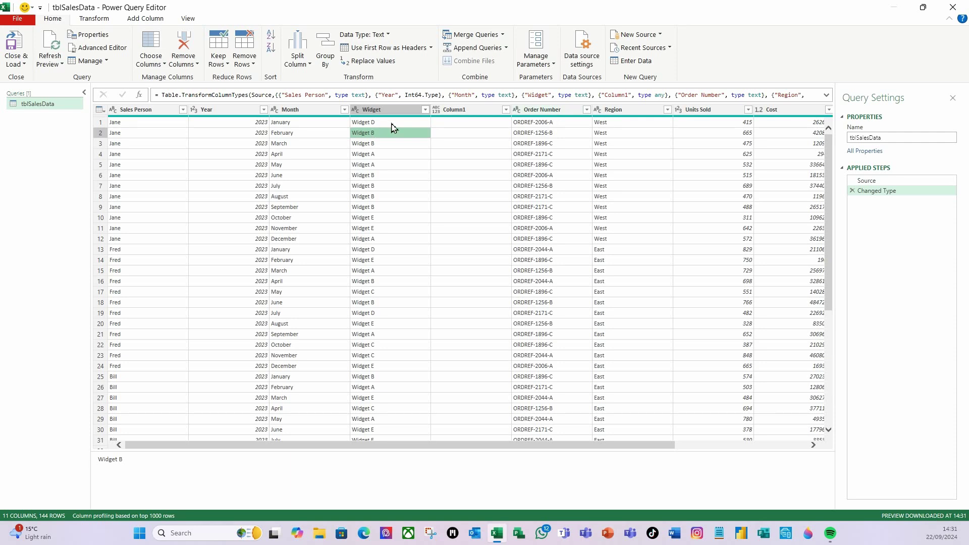
- Merge the Widget and Order Number columns with a Space separator into a column named Order Details
click(401, 111)
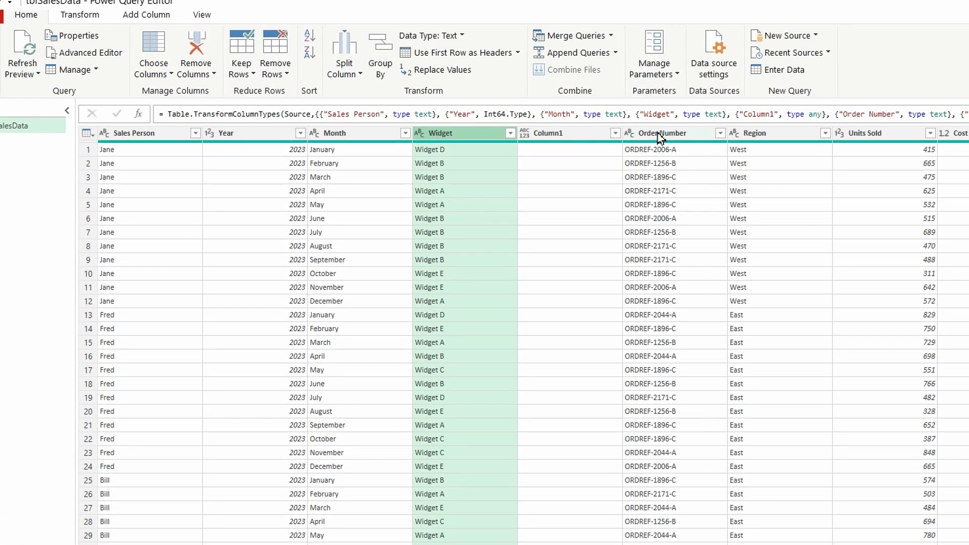
ctrl+click(666, 135)
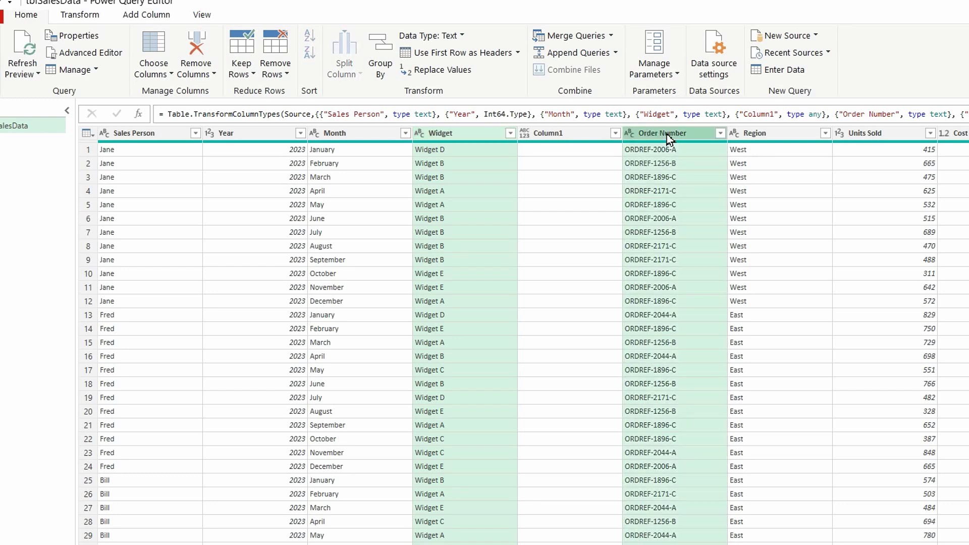
click(74, 19)
click(514, 36)
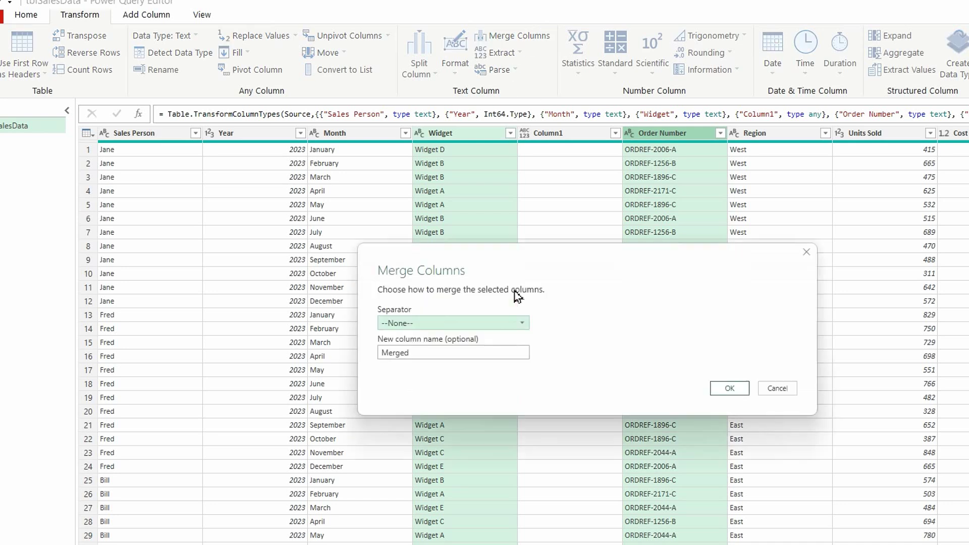
click(522, 325)
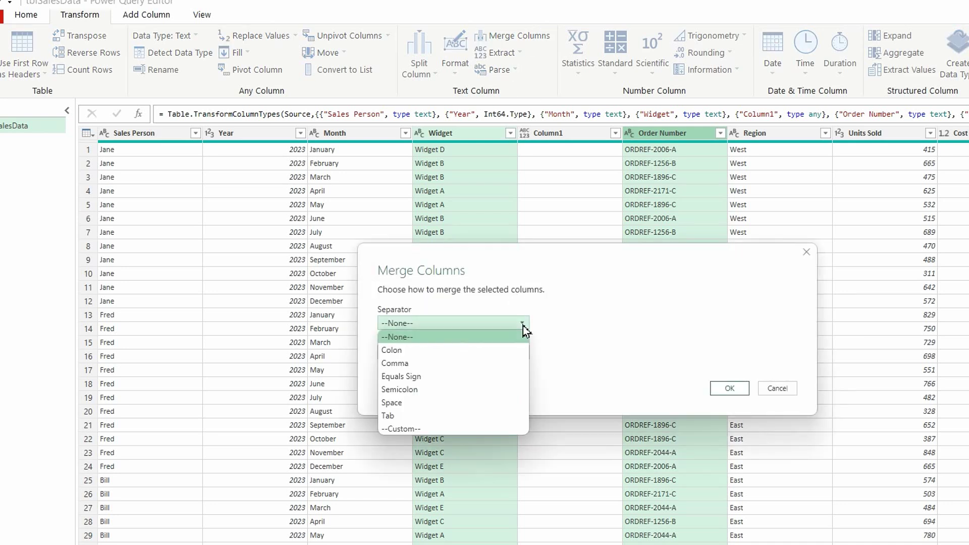
click(401, 403)
double_click(423, 352)
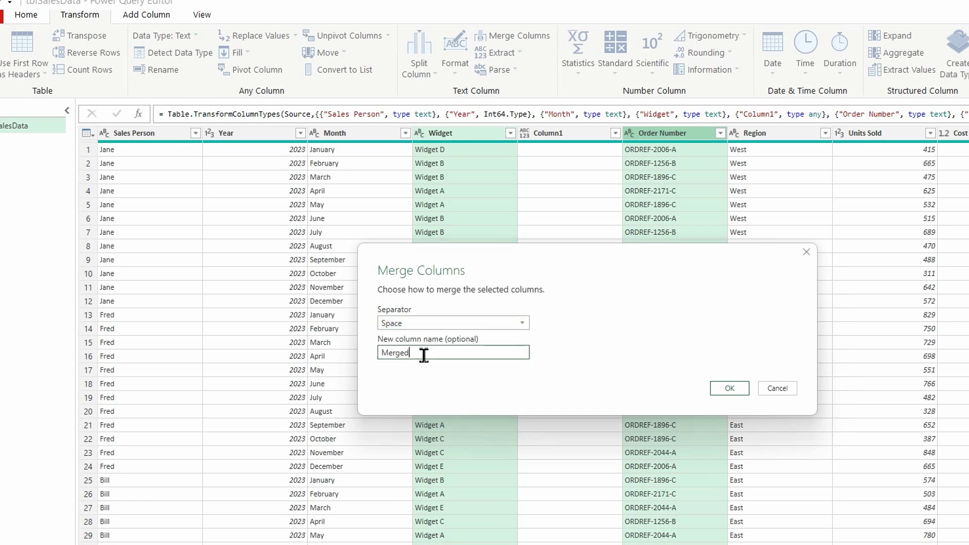
text(O)
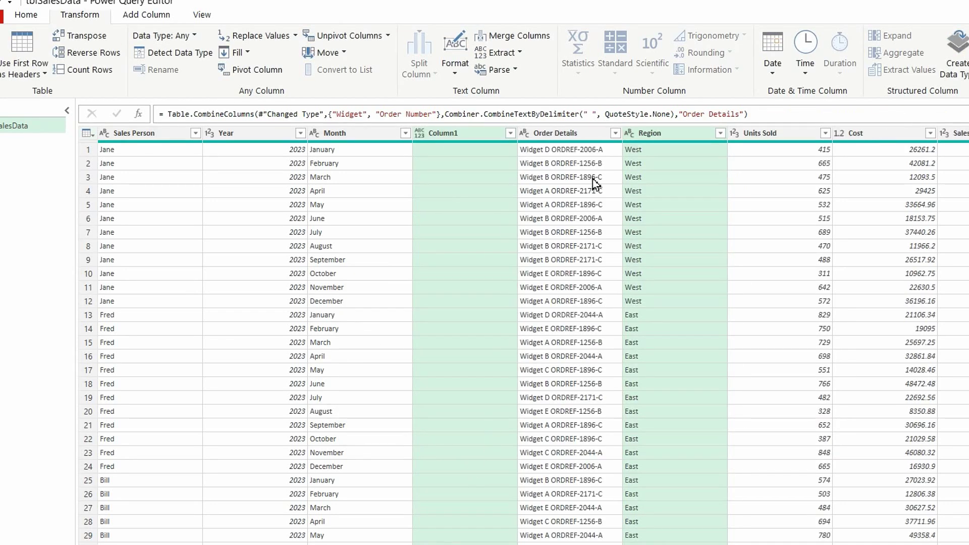
- Set up a Group By on Year and Month with an Order Details column using the Sum operation on Order Details
click(260, 136)
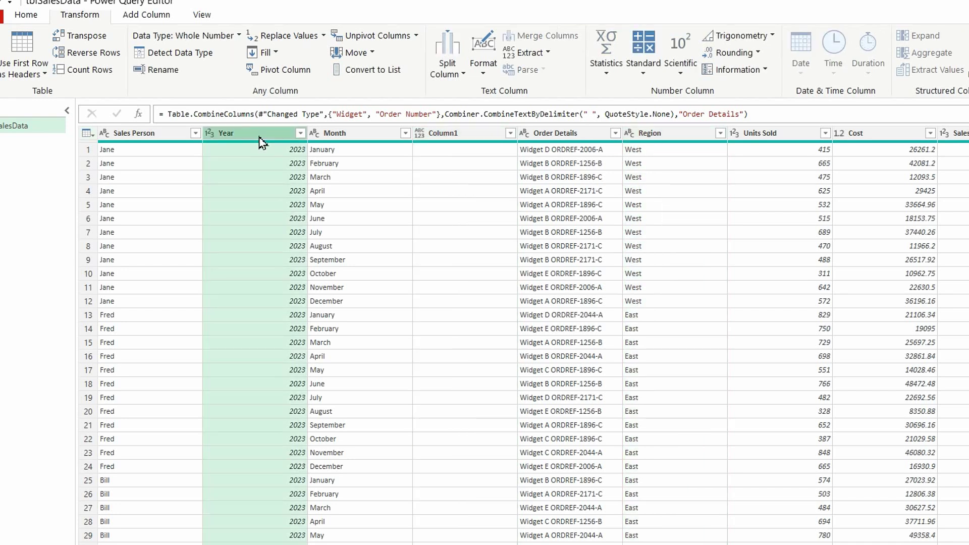
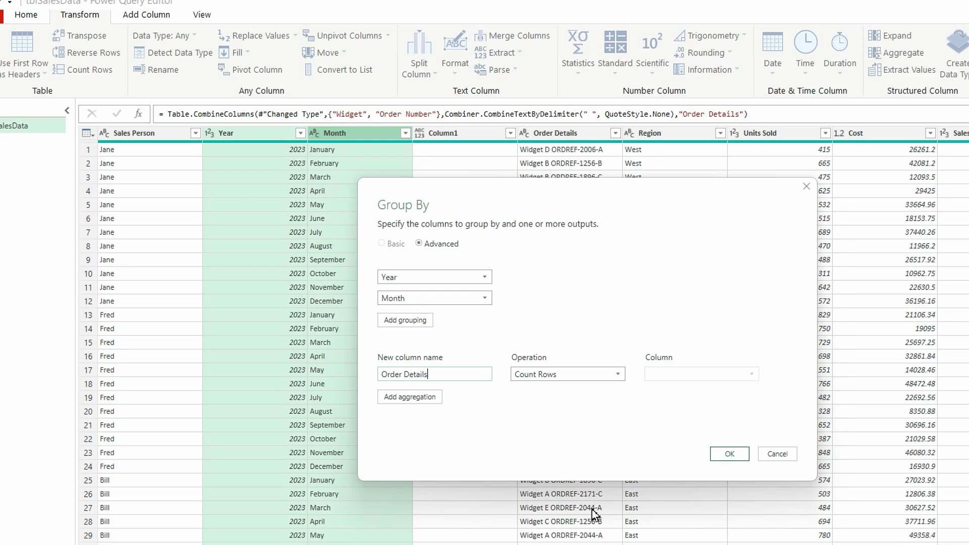
click(617, 374)
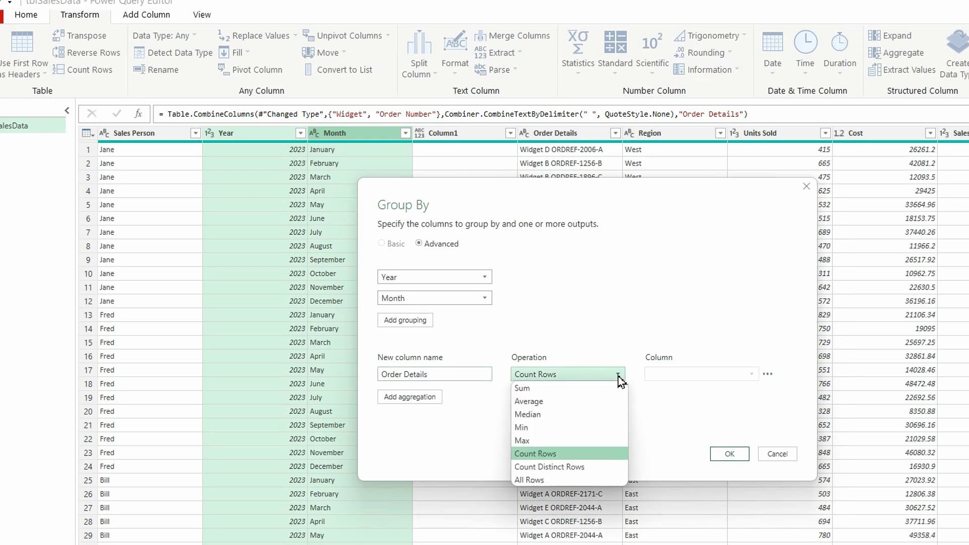
click(550, 390)
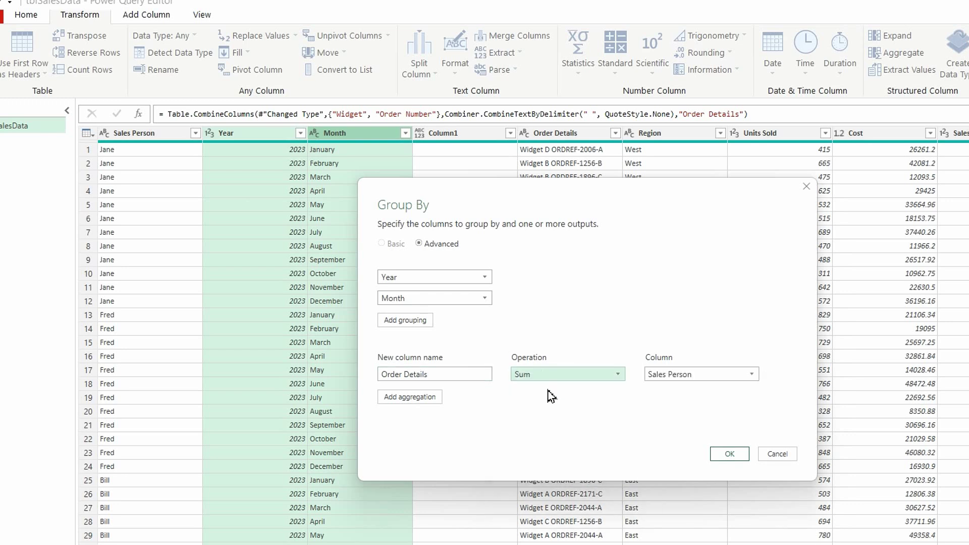
click(750, 374)
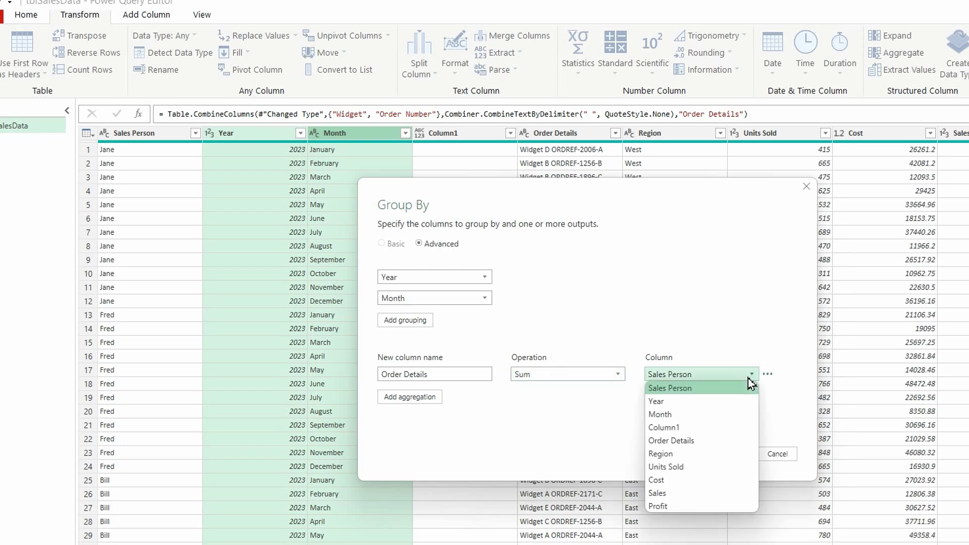
click(700, 446)
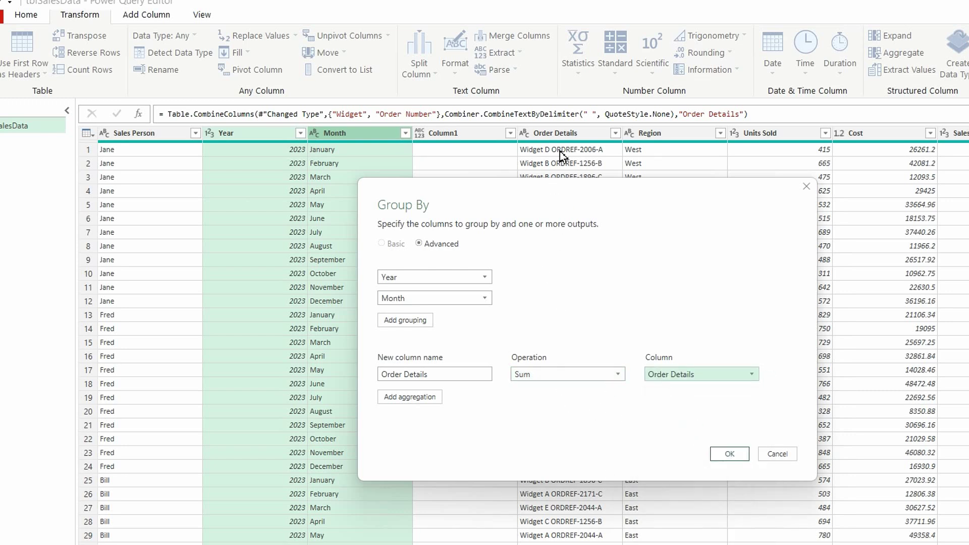
- Add a second aggregation named Units Sold that sums the Units Sold column
click(426, 398)
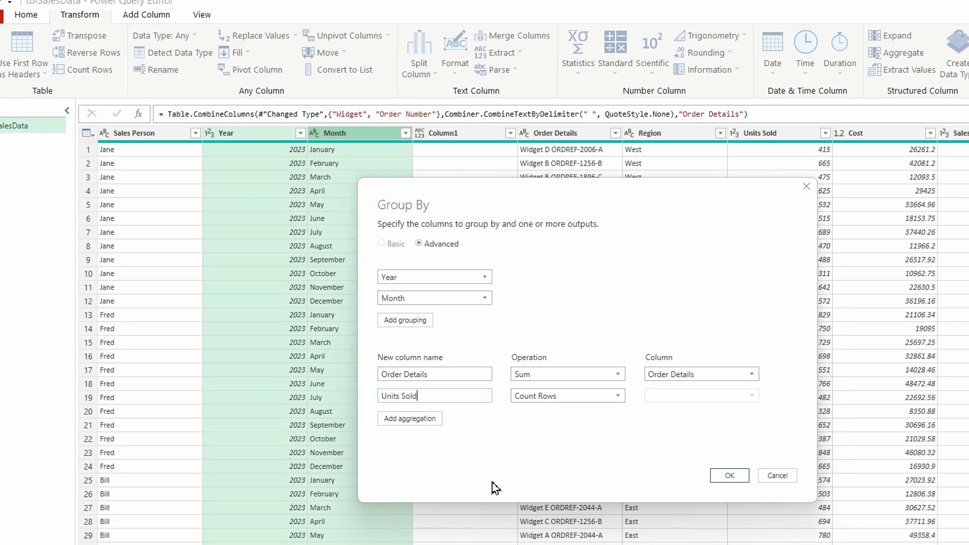
key(Tab)
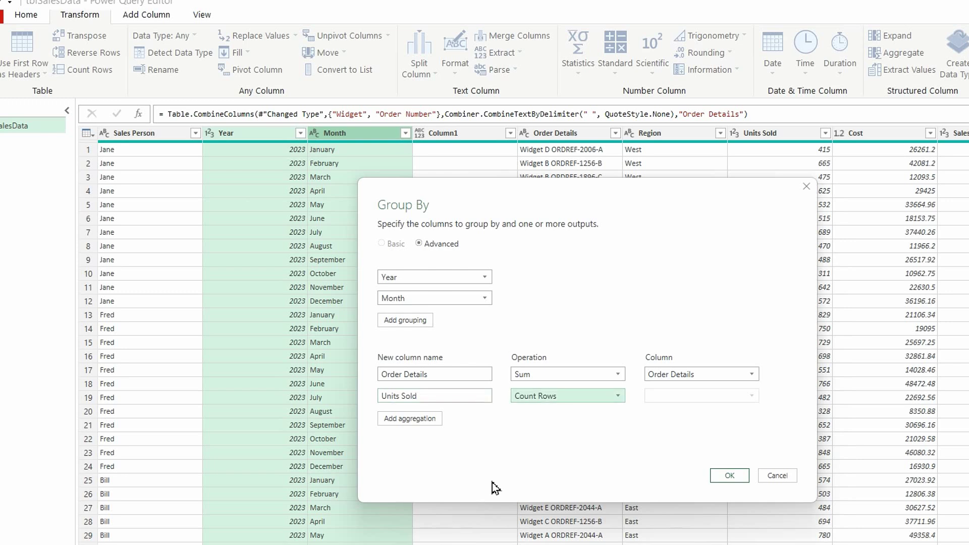
click(613, 396)
click(544, 414)
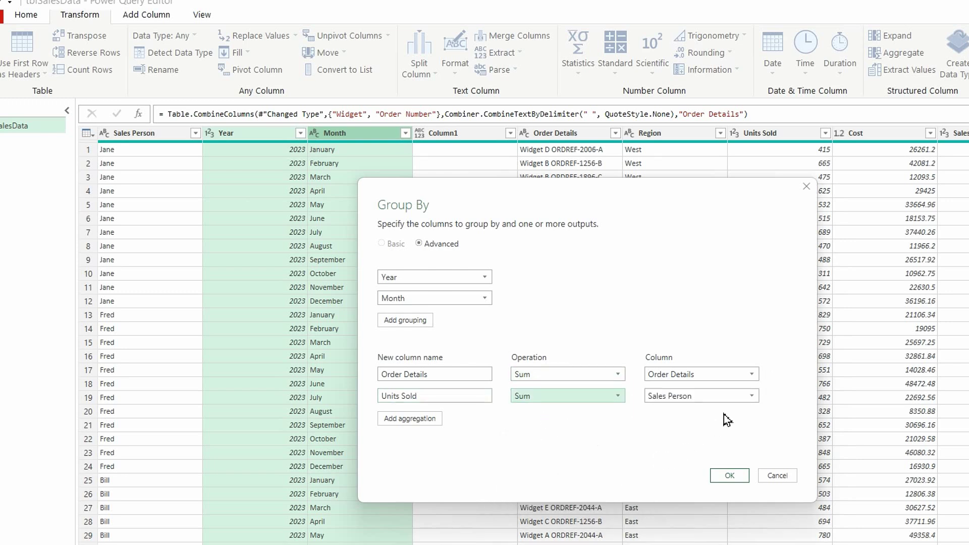
click(750, 397)
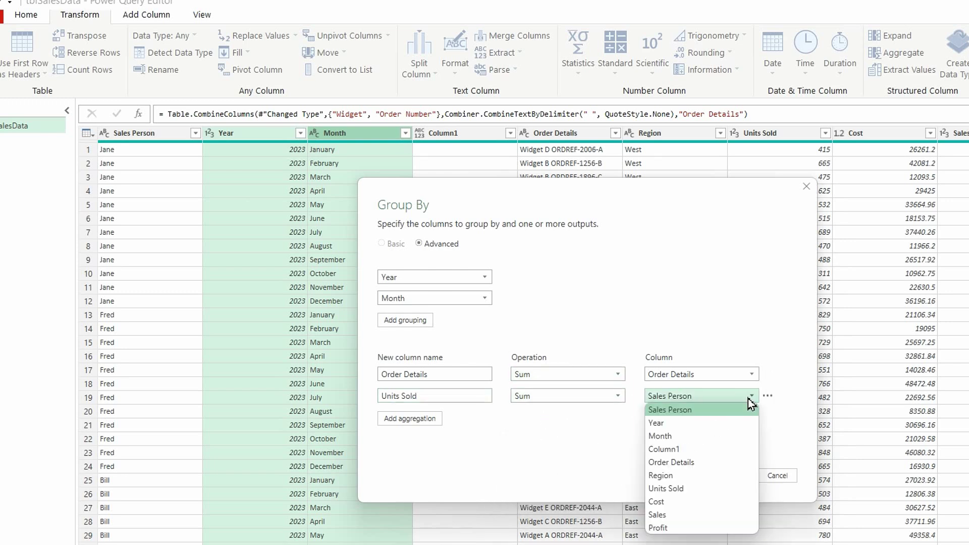
click(675, 488)
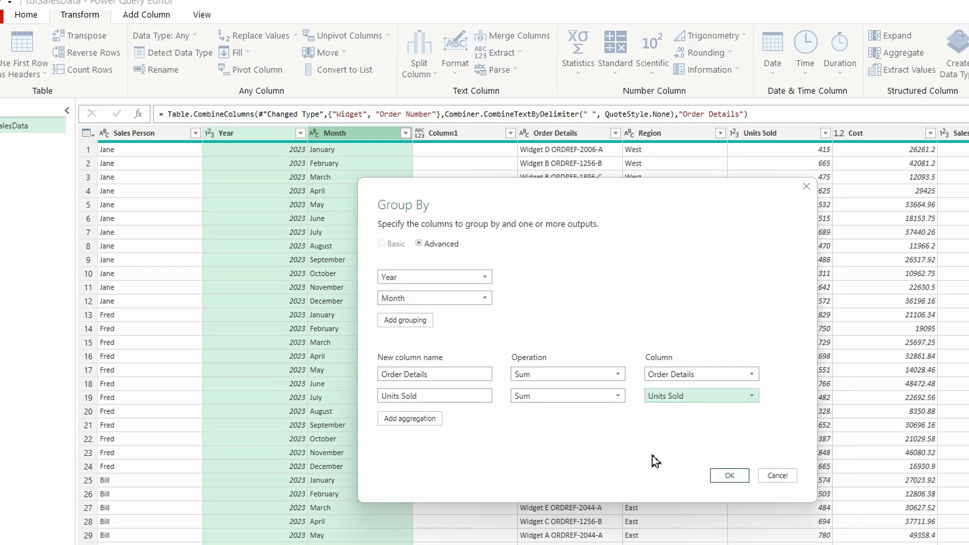
- Add a third aggregation named Profit that sums the Profit column, and apply the grouping
click(422, 420)
click(436, 418)
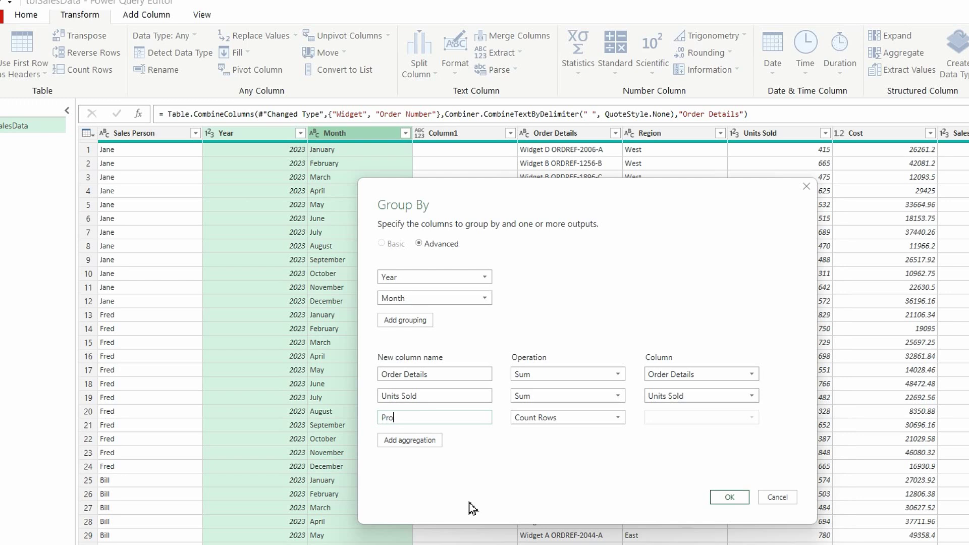
key(Tab)
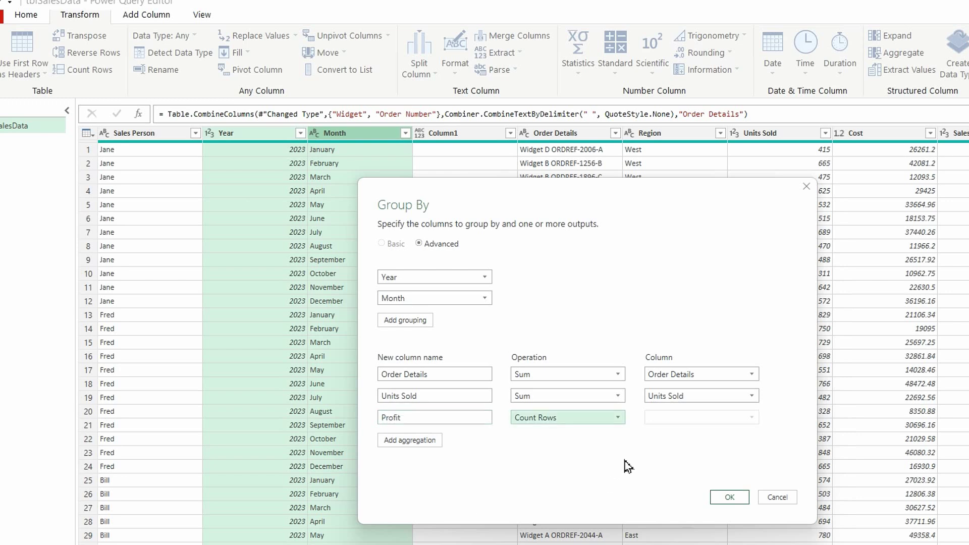
click(617, 418)
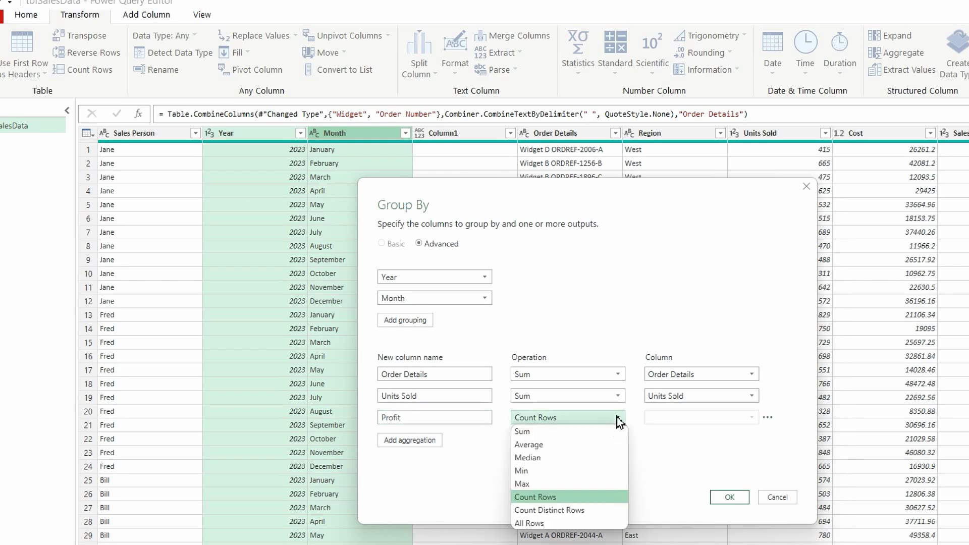
click(530, 435)
click(749, 423)
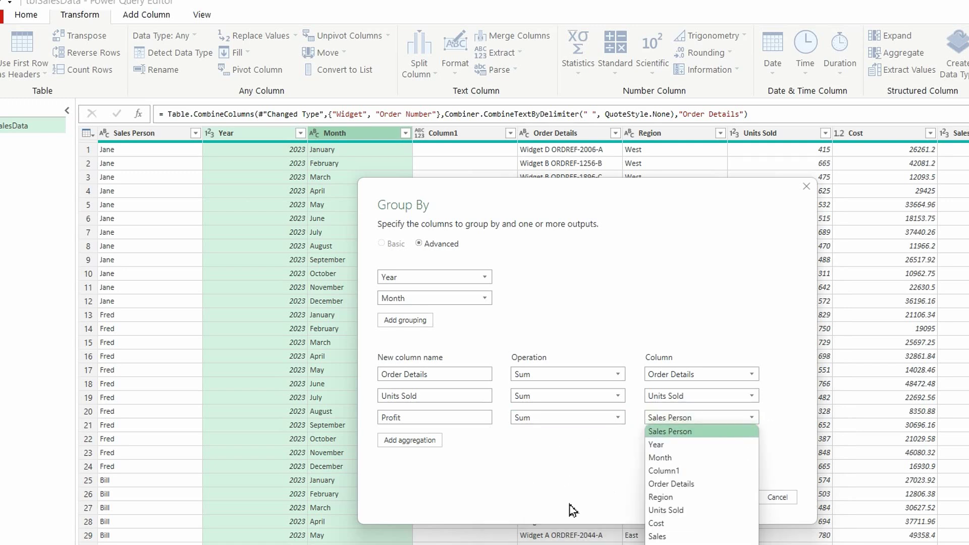
click(666, 543)
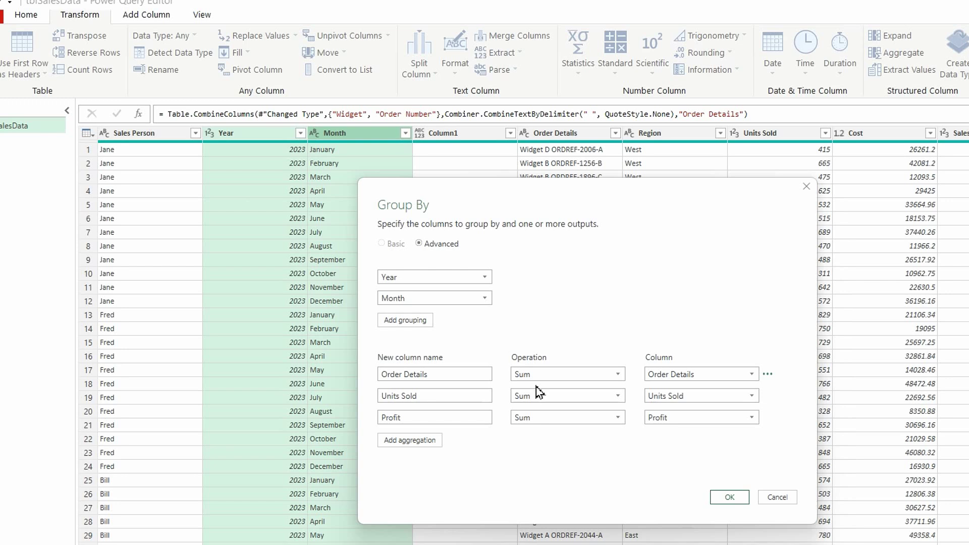
click(729, 496)
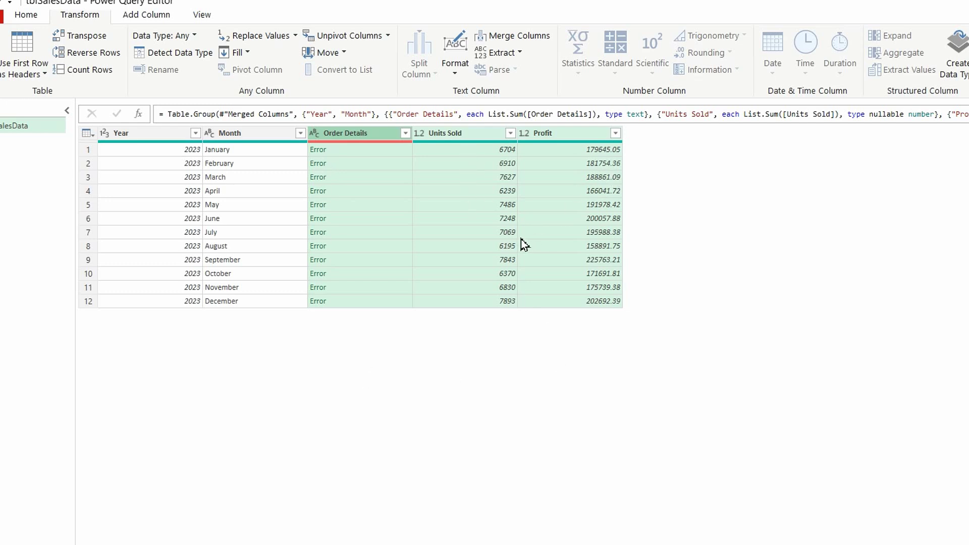
- In the Advanced Editor, replace List.Sum with Lines.ToText for the Order Details aggregation of the Grouped Rows step, and apply the code
click(202, 15)
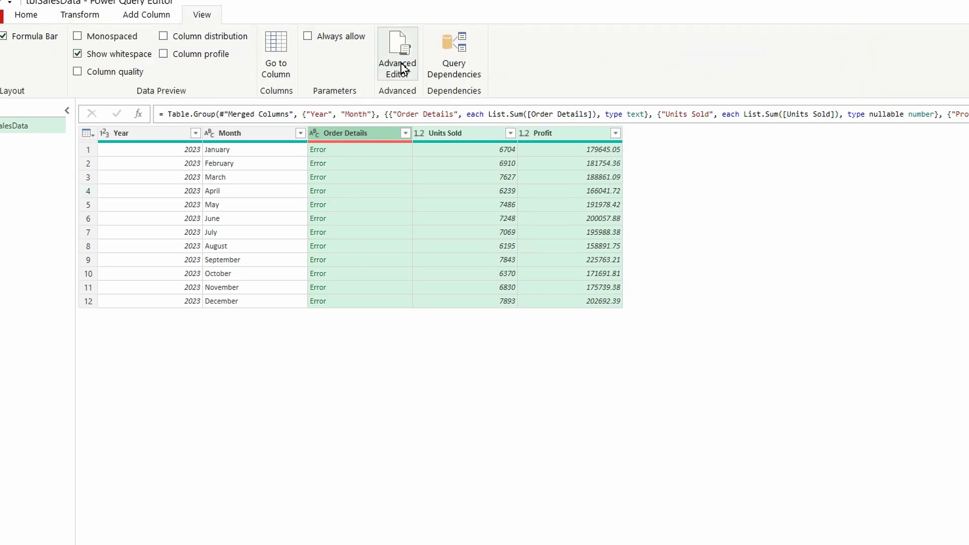
click(402, 80)
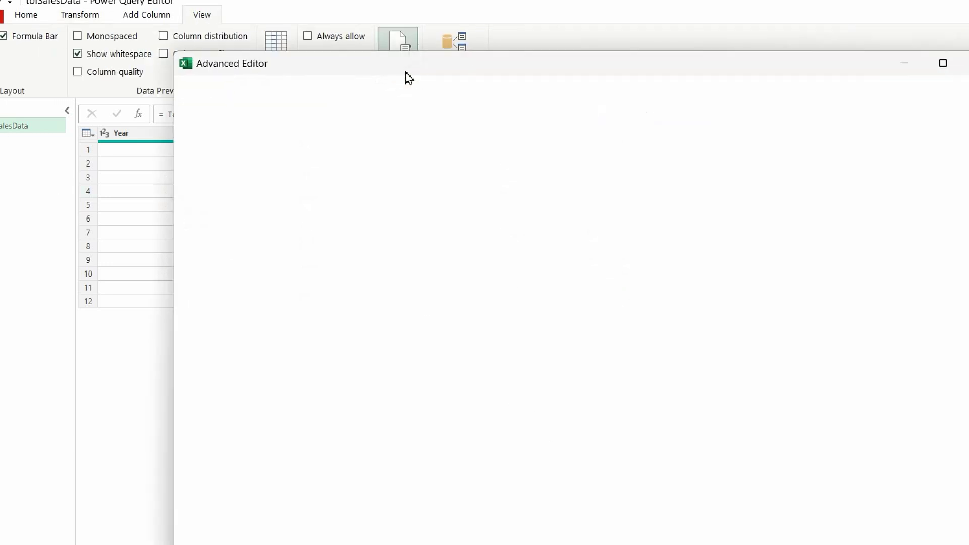
key(shift+Right)
key(shift+Right)
key(shift+Right)
key(shift+Right)
key(shift+Right)
key(shift+Right)
key(shift+Right)
key(shift+Right)
key(shift+Right)
key(shift+Right)
key(shift+Right)
key(shift+Right)
key(shift+Right)
key(shift+Right)
key(shift+Right)
key(shift+Right)
key(shift+Right)
key(shift+Right)
key(shift+Right)
key(shift+Right)
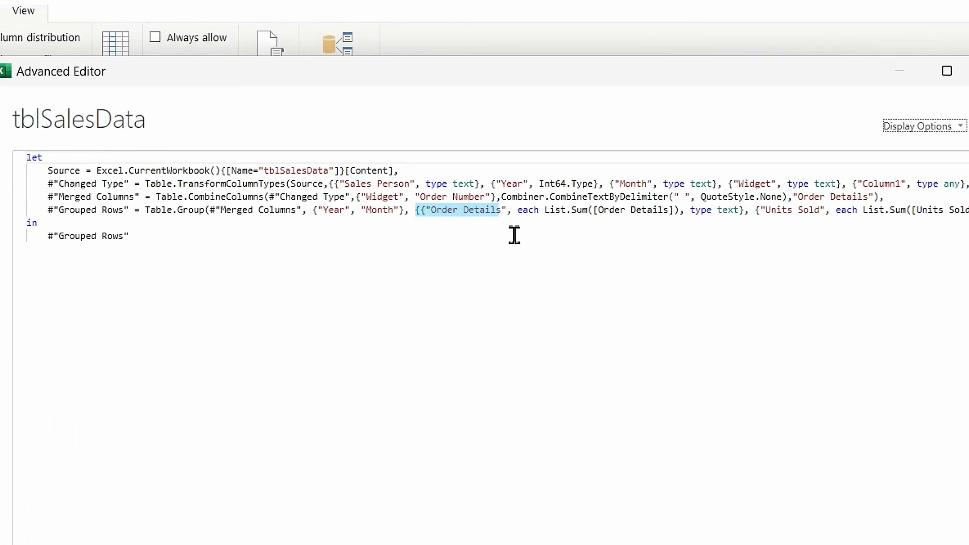
key(shift+Right)
key(shift+Right)
key(shift+Right)
key(shift+Right)
key(shift+Right)
key(shift+Right)
key(shift+Right)
key(shift+Right)
key(shift+Right)
key(shift+Right)
key(shift+Right)
key(shift+Right)
key(shift+Right)
key(shift+Right)
key(shift+Right)
key(shift+Right)
key(shift+Right)
key(shift+Right)
key(shift+Right)
key(shift+Right)
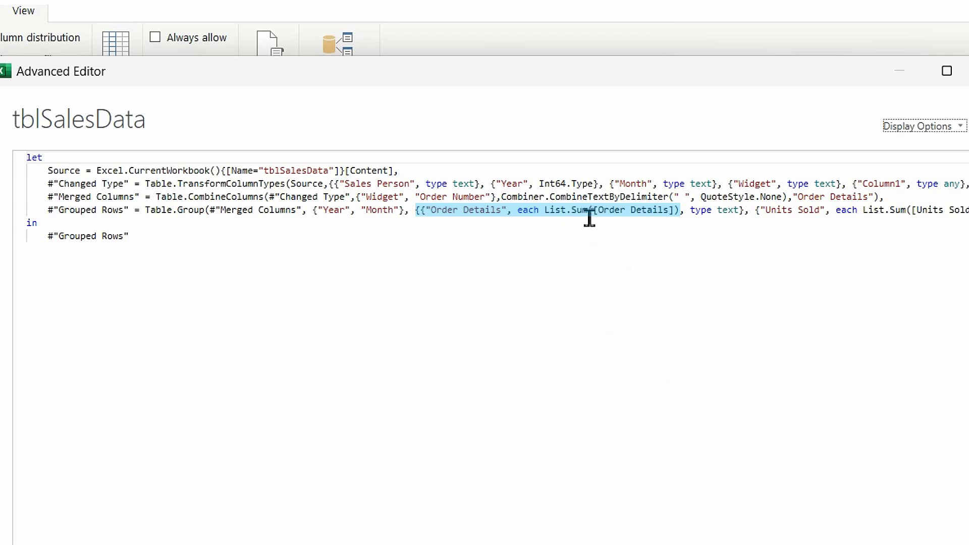
key(shift+Tab)
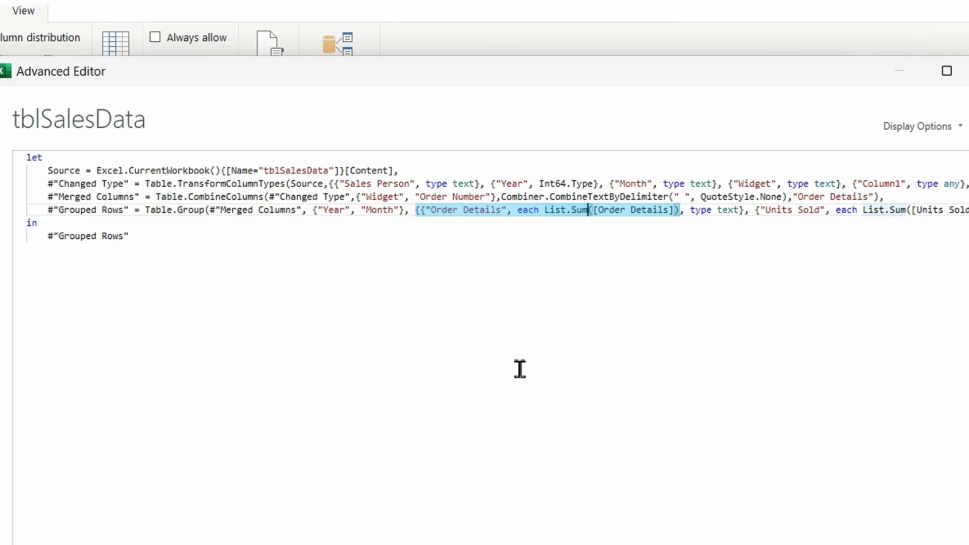
key(BackSpace)
key(BackSpace)
key(BackSpace)
key(BackSpace)
key(BackSpace)
key(BackSpace)
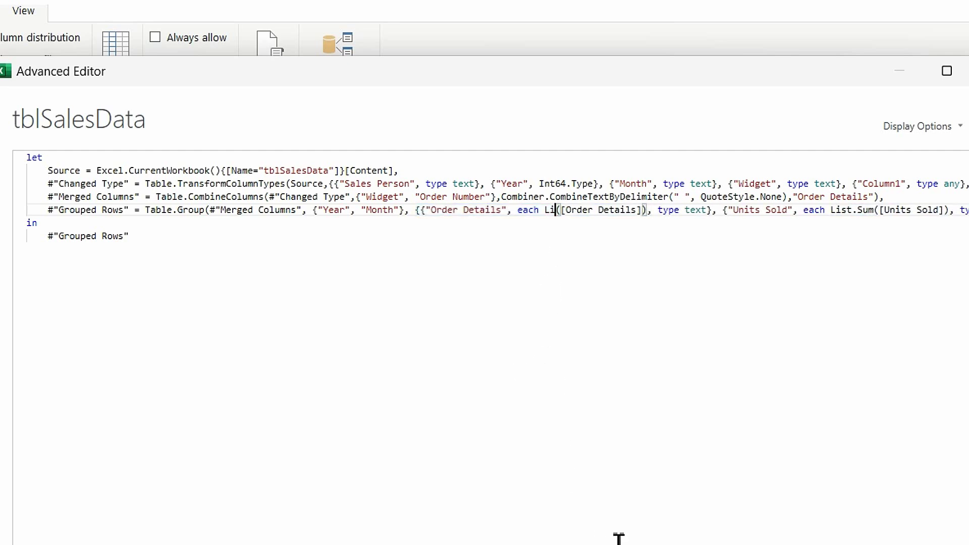
text(nes)
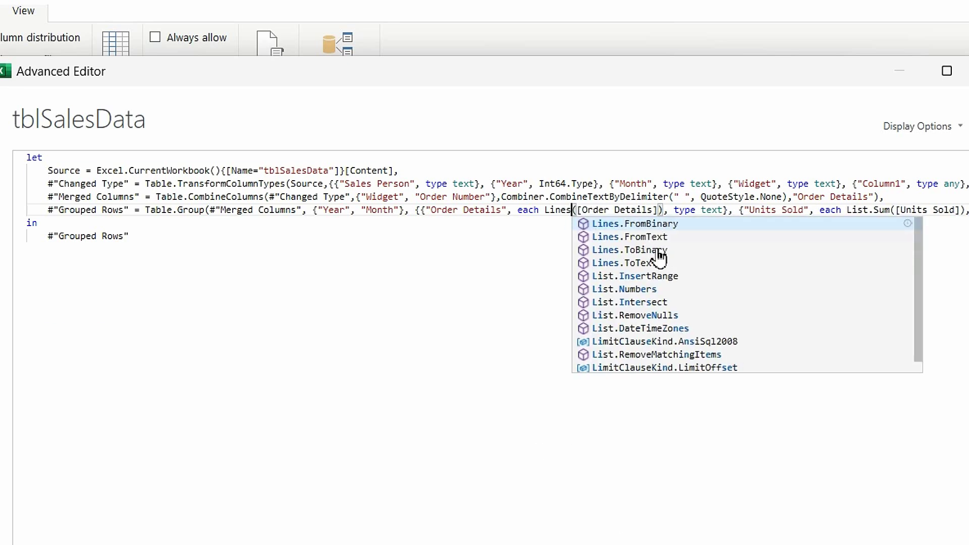
click(642, 265)
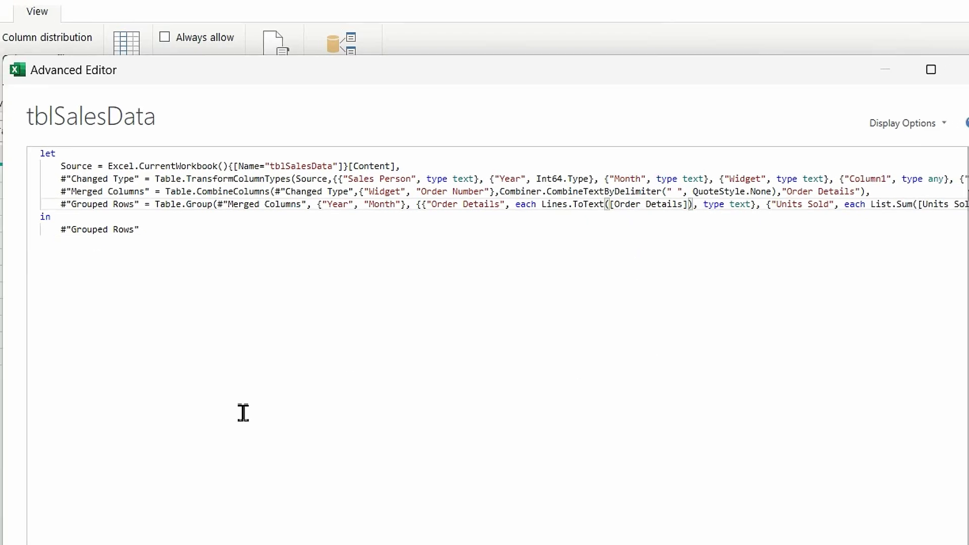
click(735, 451)
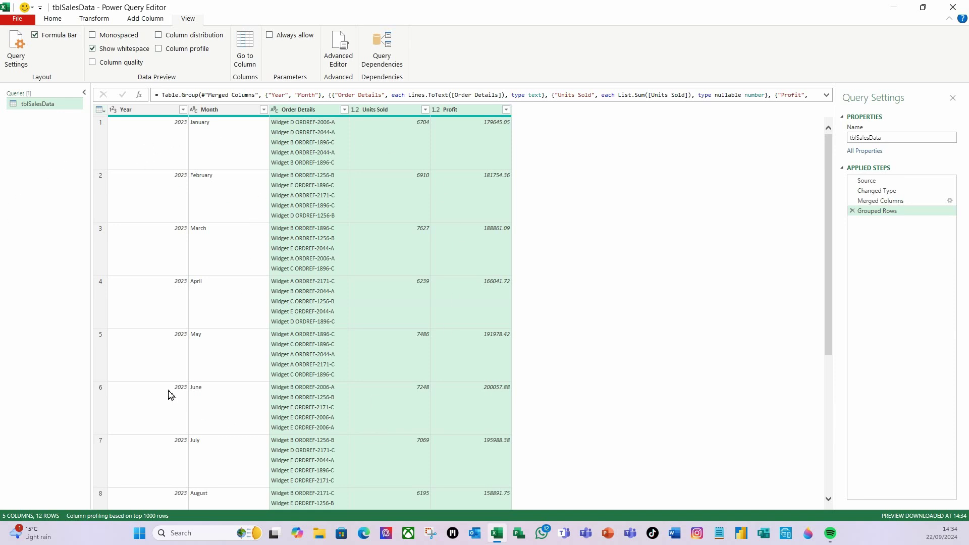
- Close the query editor and load the grouped query into the workbook as a table
click(53, 20)
click(14, 45)
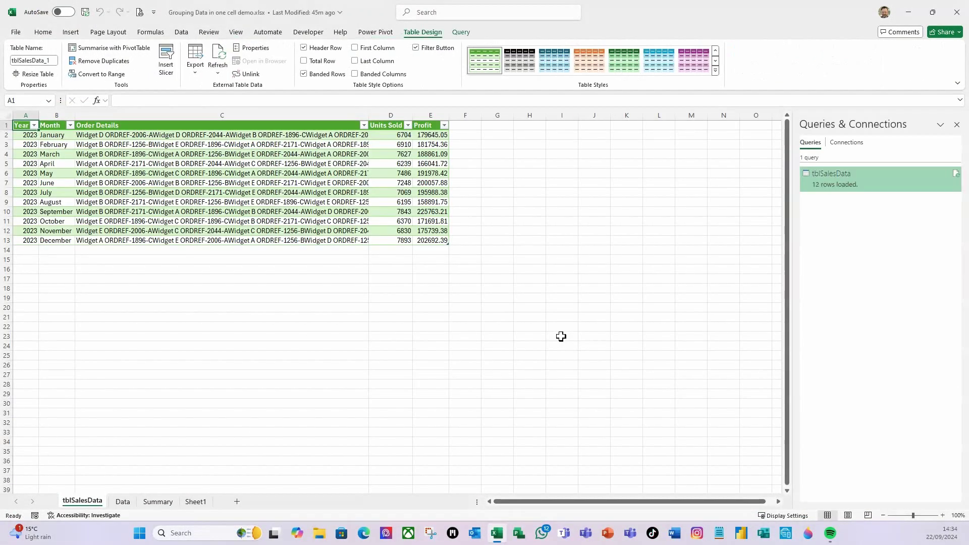
- Copy the loaded table's data rows for January to December and paste them as values into Sheet1 from cell H2
drag(24, 137, 442, 238)
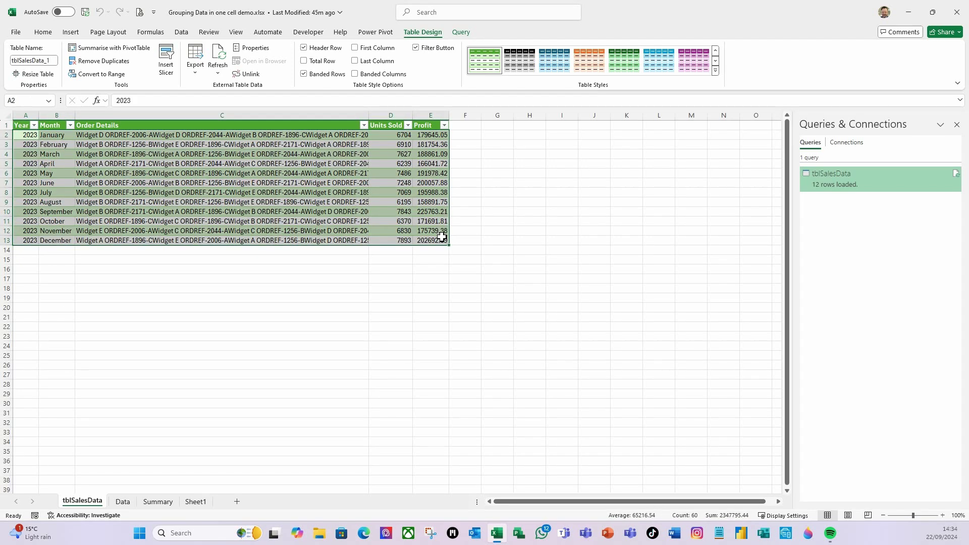
key(ctrl+c)
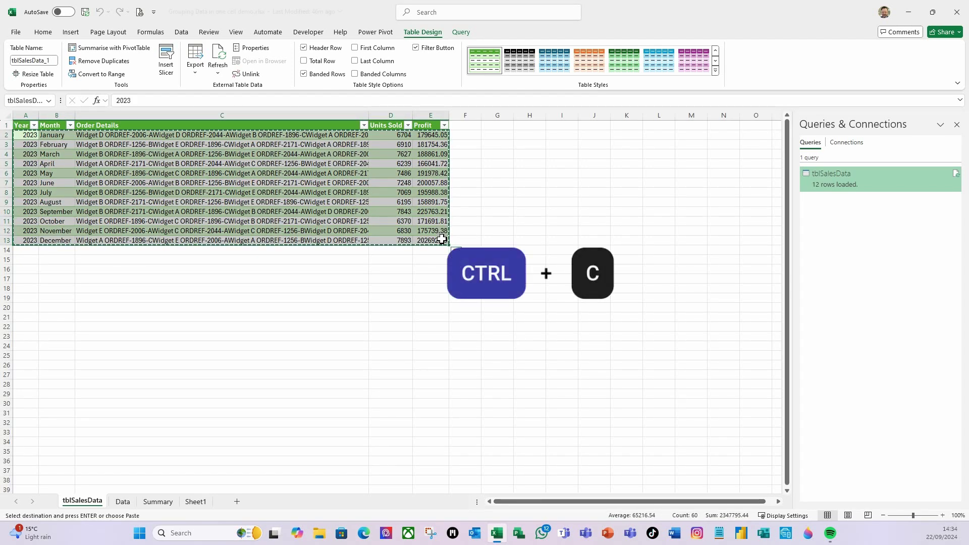
click(195, 501)
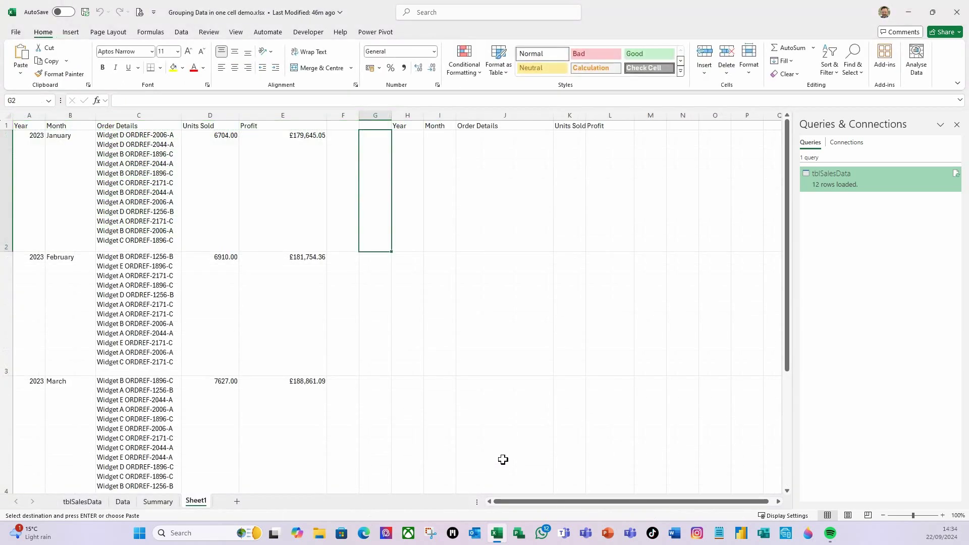
click(410, 152)
key(ctrl+shift+v)
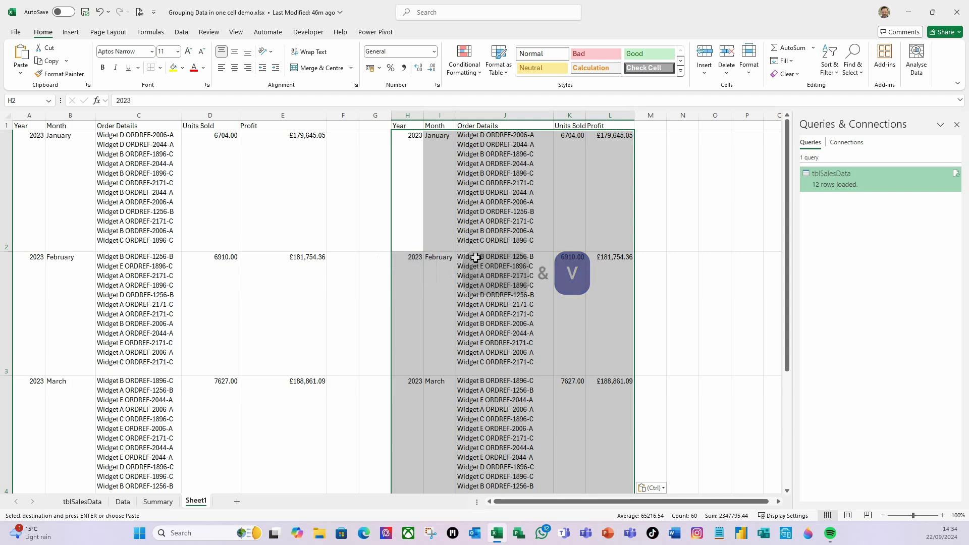
key(ctrl)
key(ctrl)
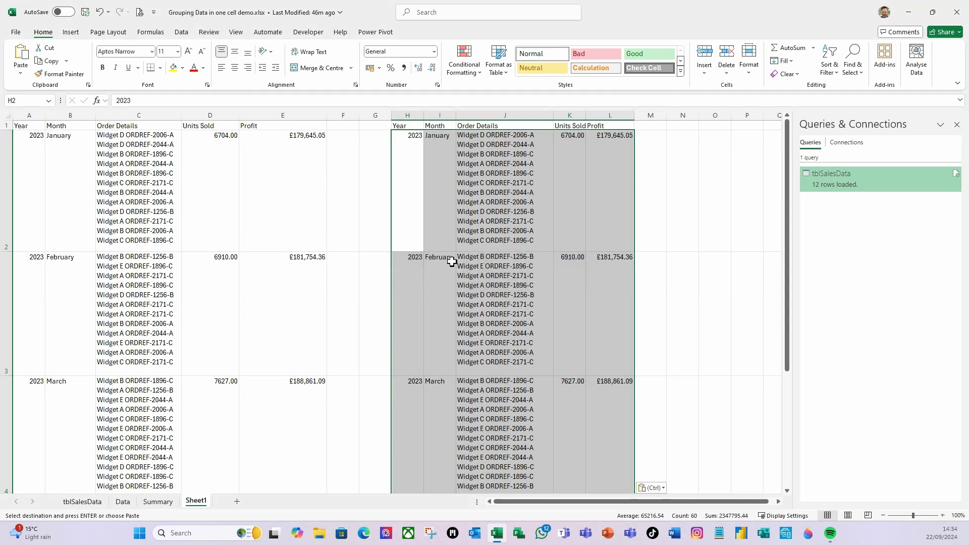
click(700, 231)
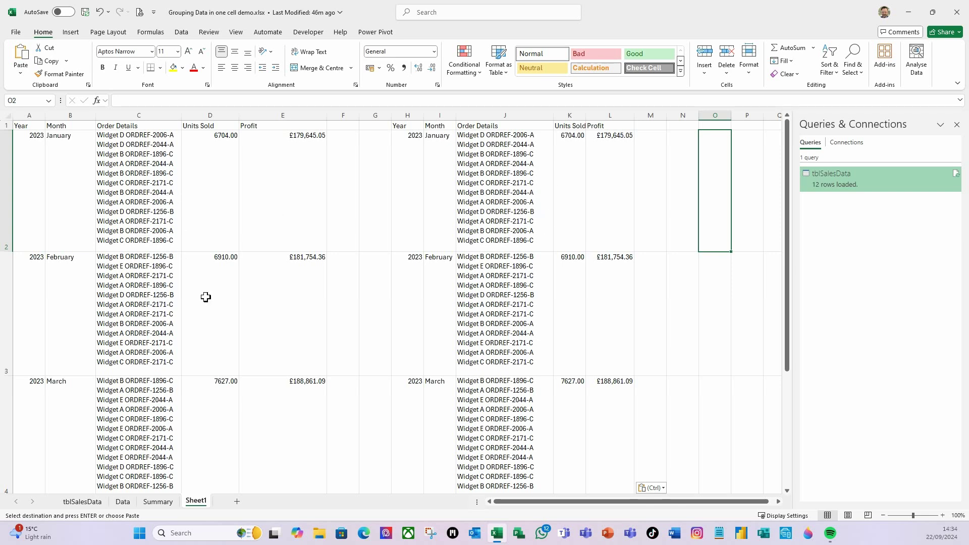
- Turn on Wrap Text for the pasted Order Details in column J of Sheet1 and review the monthly rows
scroll(205, 297, down, 3)
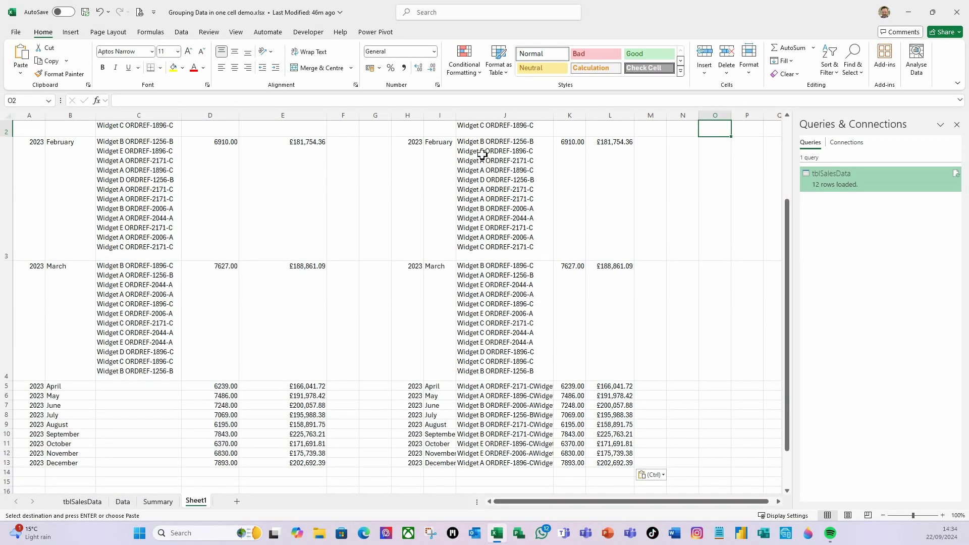
click(509, 116)
click(309, 53)
click(310, 52)
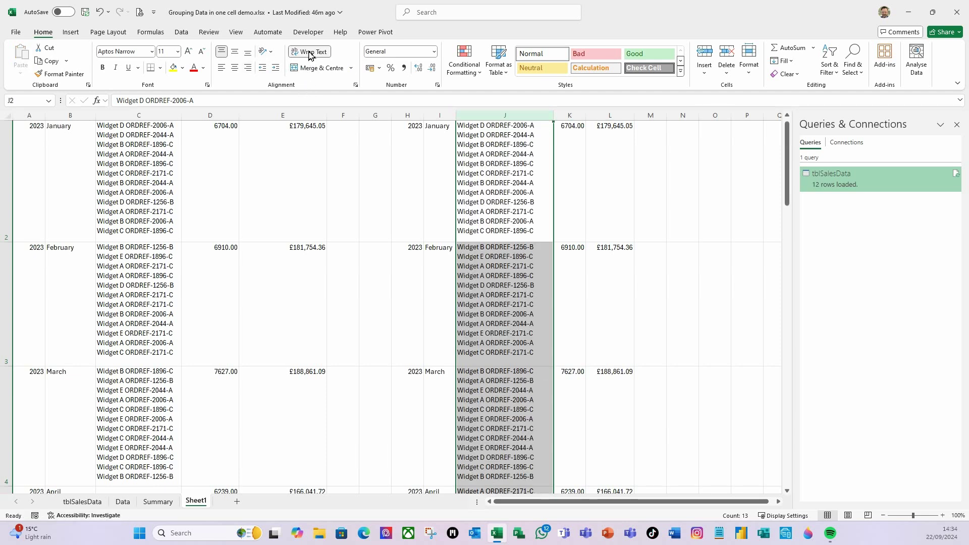
click(499, 344)
scroll(525, 353, down, 5)
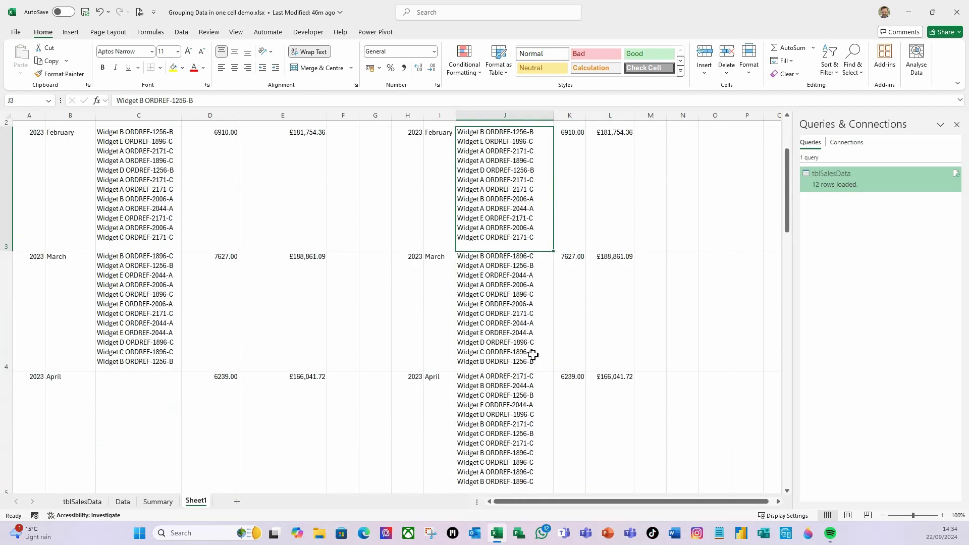
scroll(535, 359, down, 5)
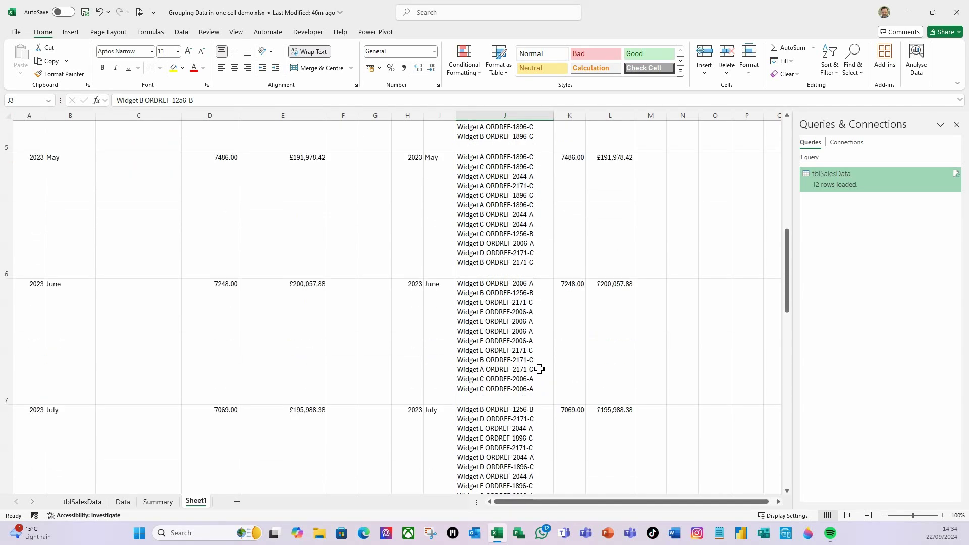
scroll(542, 374, down, 8)
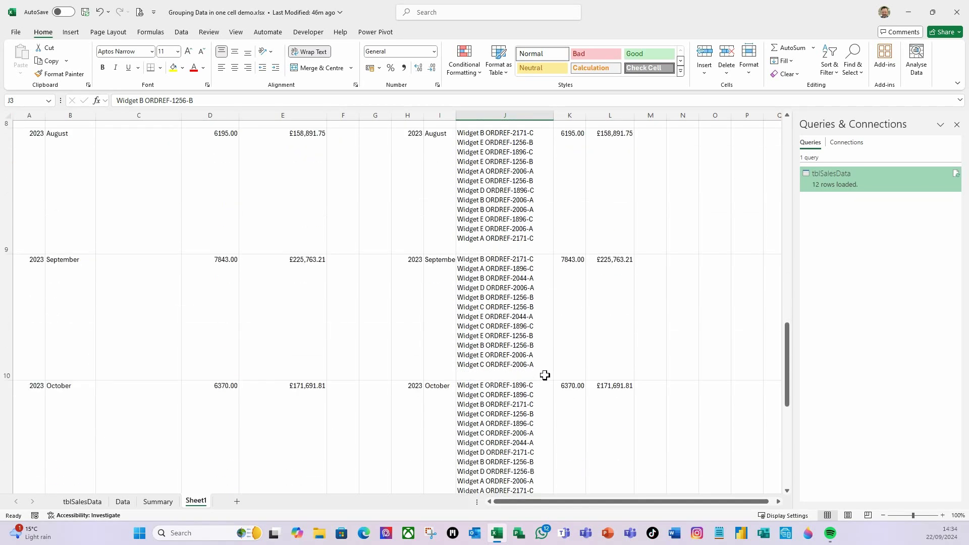
scroll(546, 376, down, 2)
scroll(546, 376, up, 6)
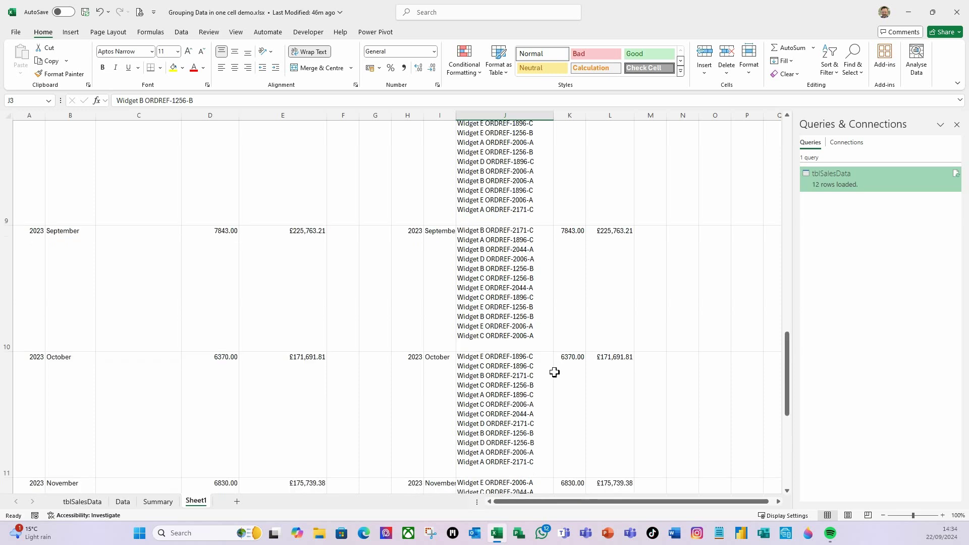
scroll(564, 371, up, 10)
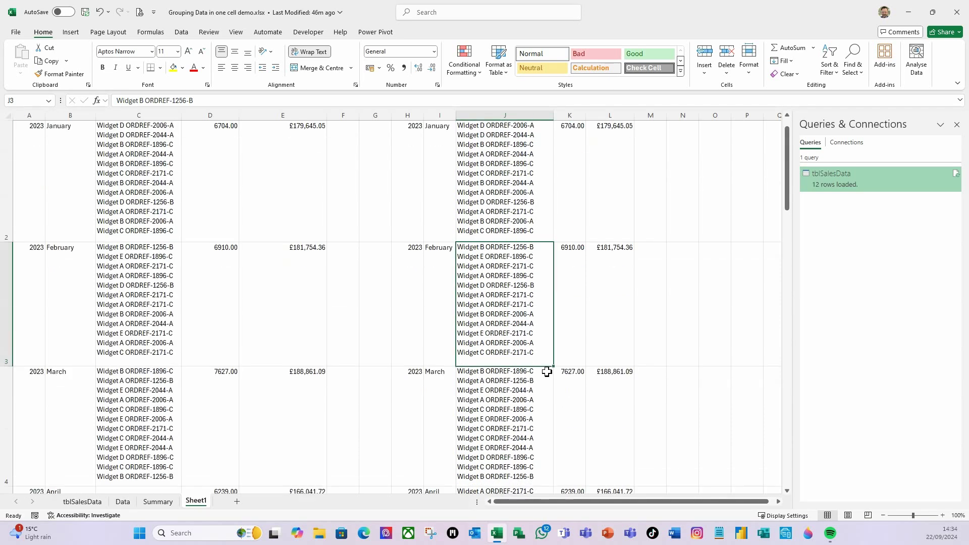